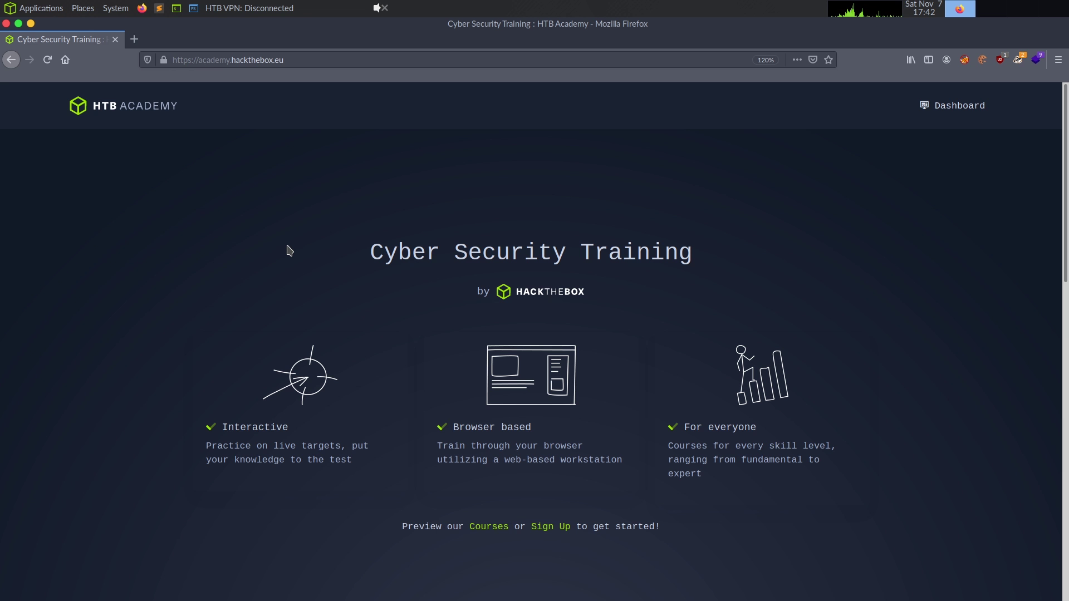
- Open the Academy dashboard showing 0.00% progress and no completed modules
left_click_drag(200, 60, 299, 62)
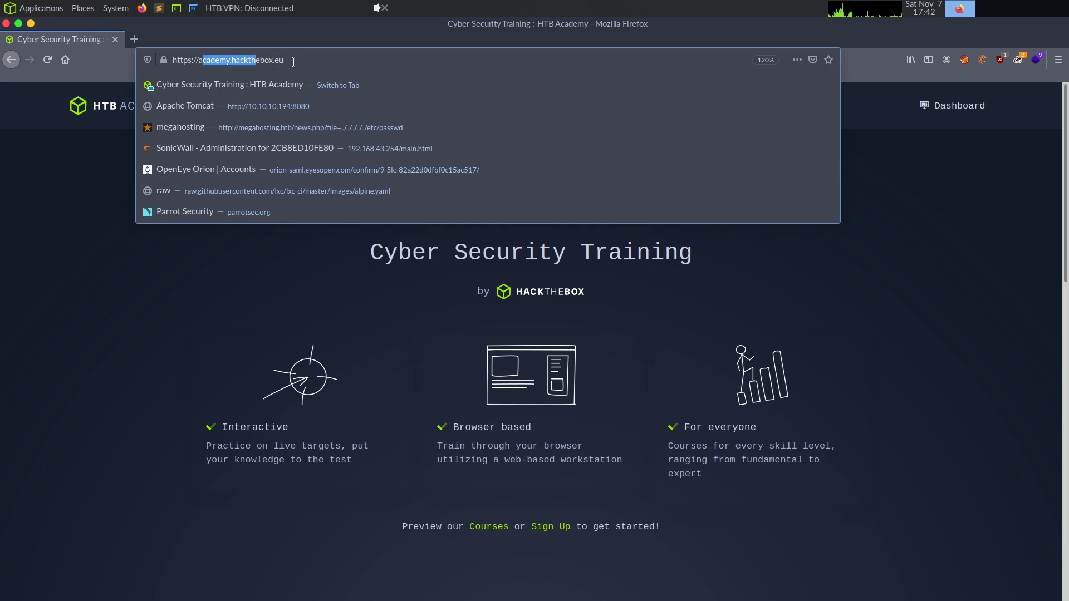
left_click(273, 293)
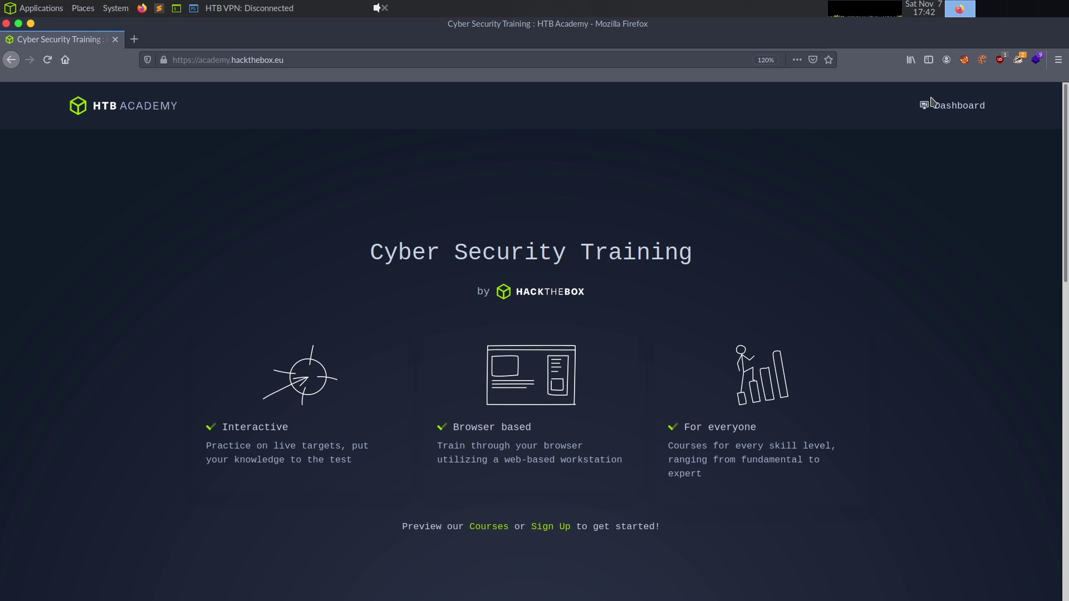
left_click(947, 110)
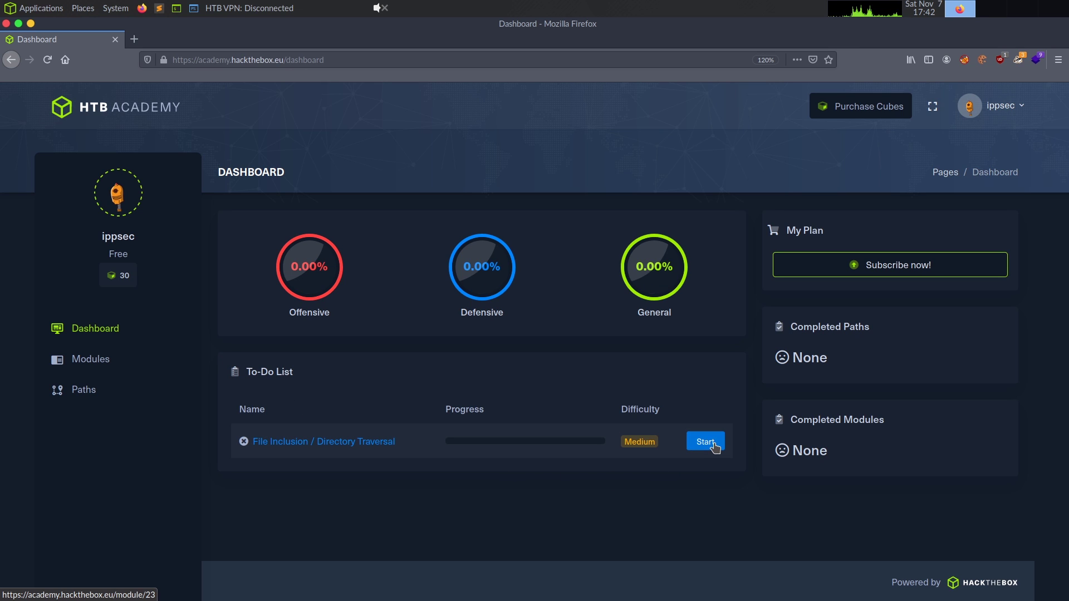
left_click_drag(868, 450, 779, 421)
left_click(851, 436)
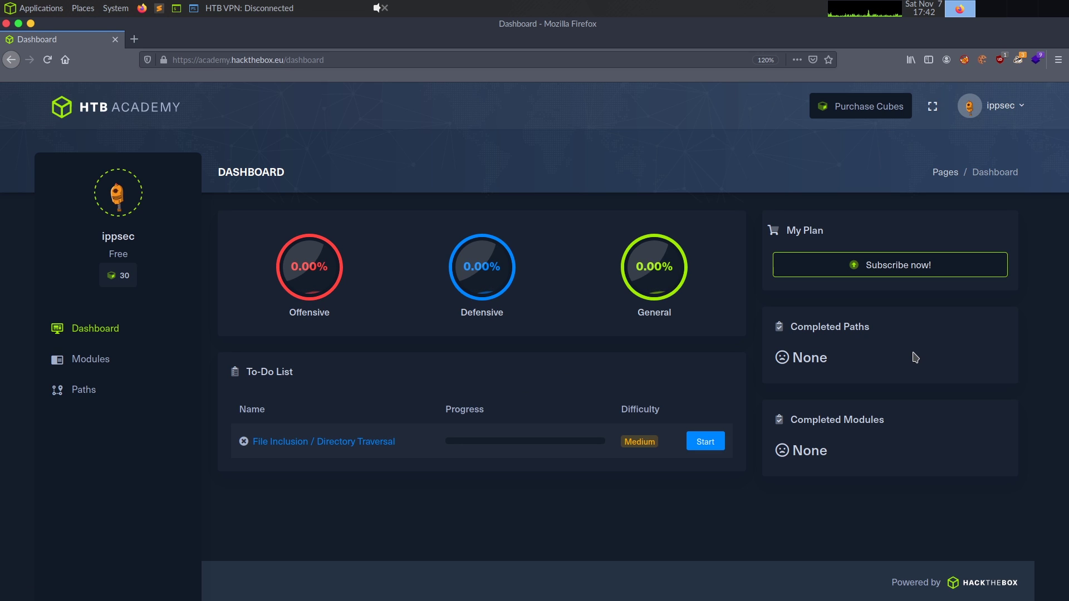
- Browse the path cards and expand Basic Toolset to show its four modules at 0%
left_click(82, 391)
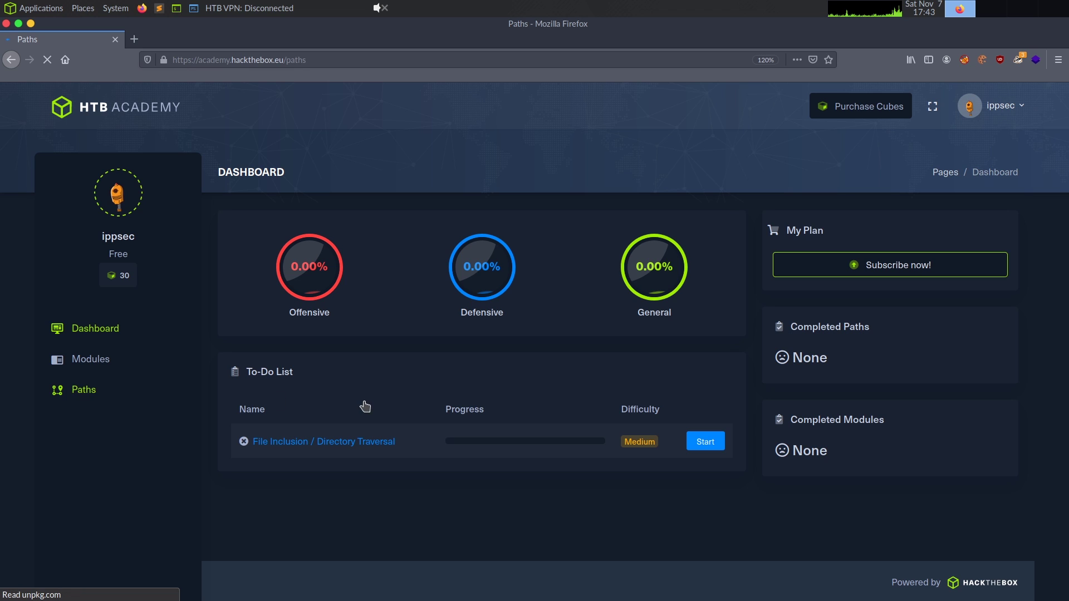
scroll(351, 351, "down", 3)
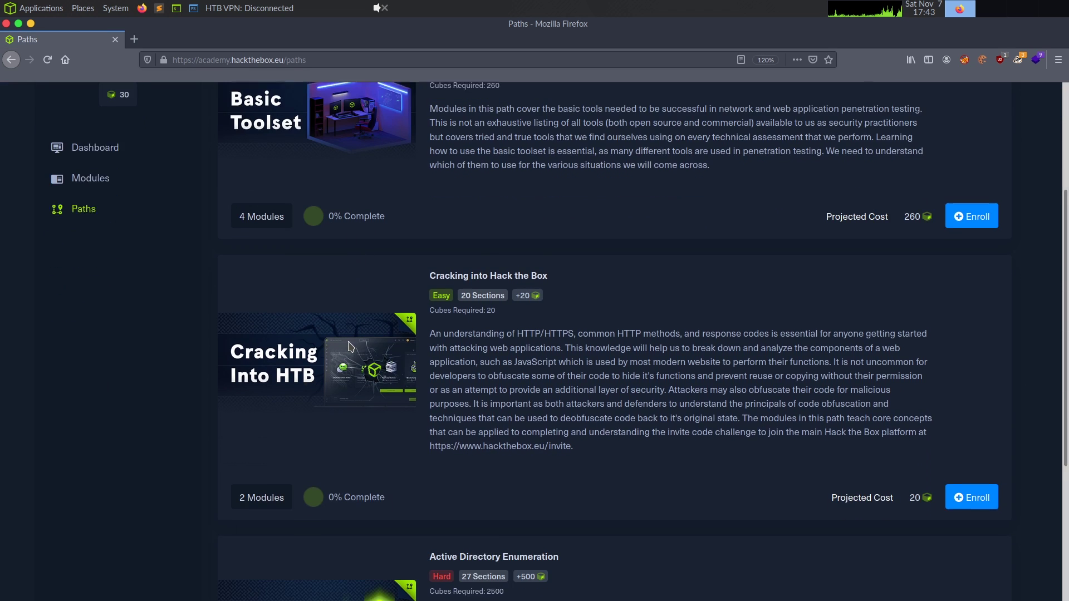
scroll(298, 289, "down", 1)
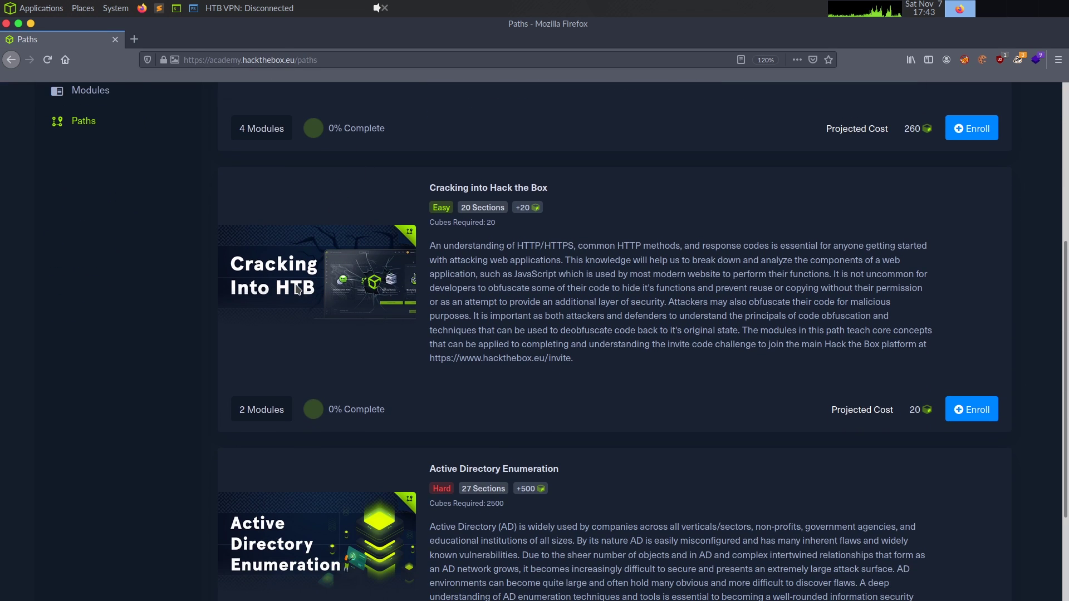
scroll(298, 289, "down", 2)
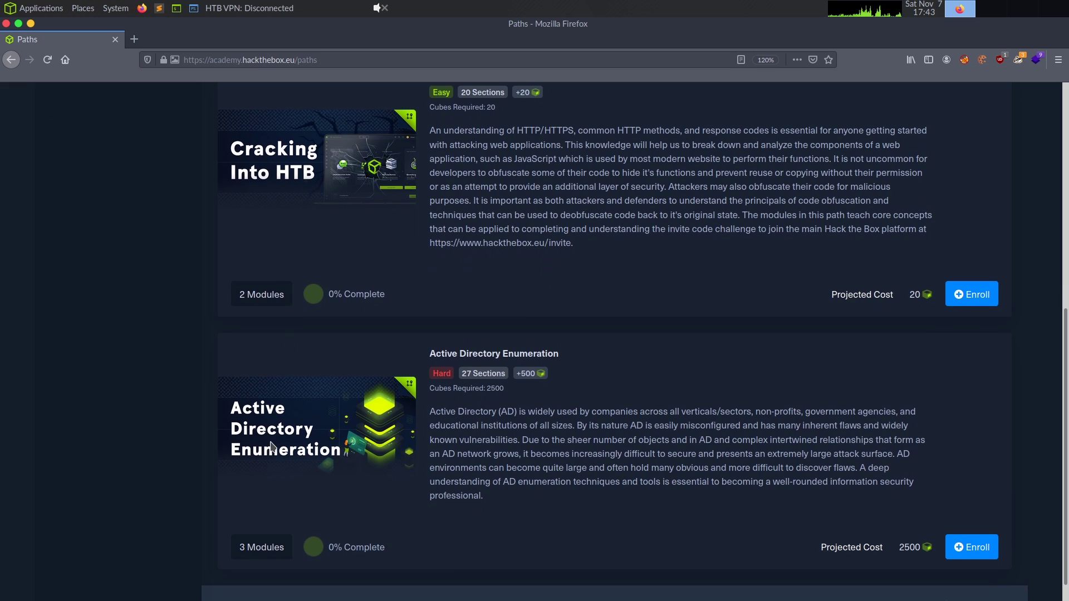
scroll(323, 453, "up", 6)
left_click(266, 327)
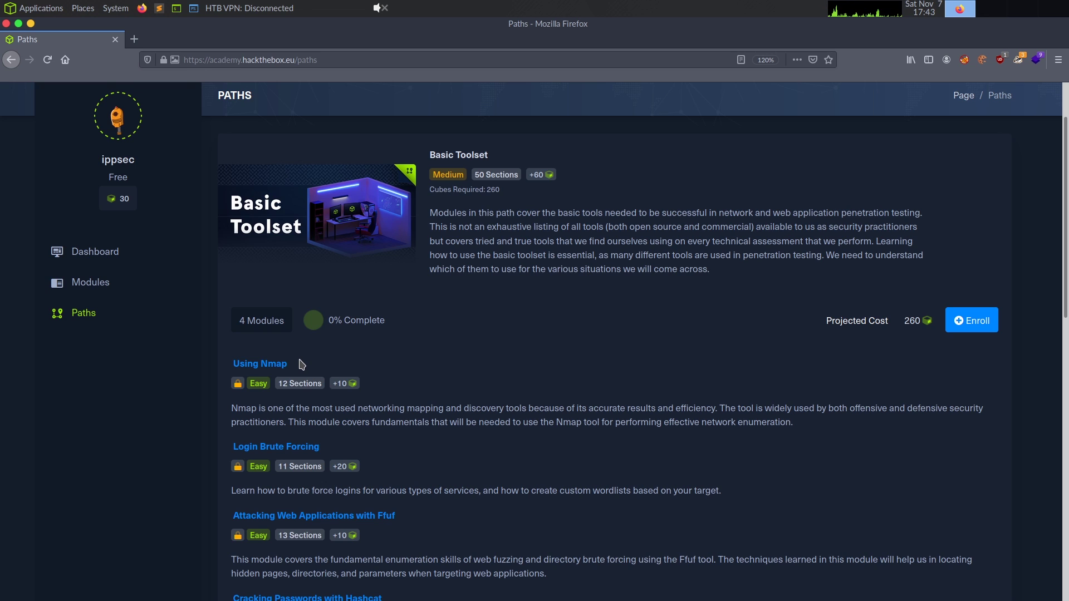
scroll(458, 448, "down", 2)
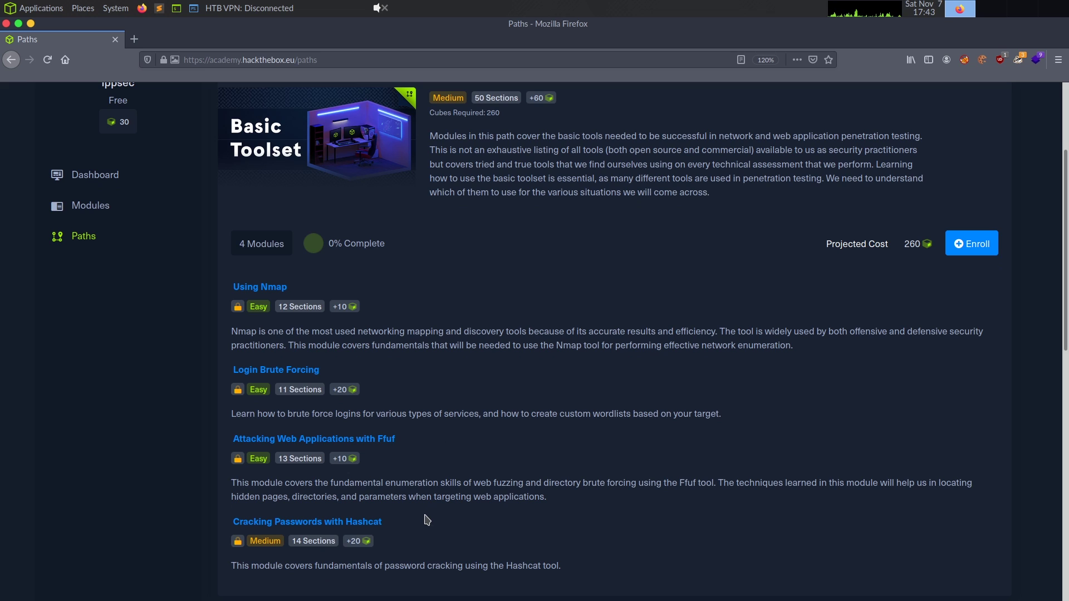
scroll(437, 523, "up", 2)
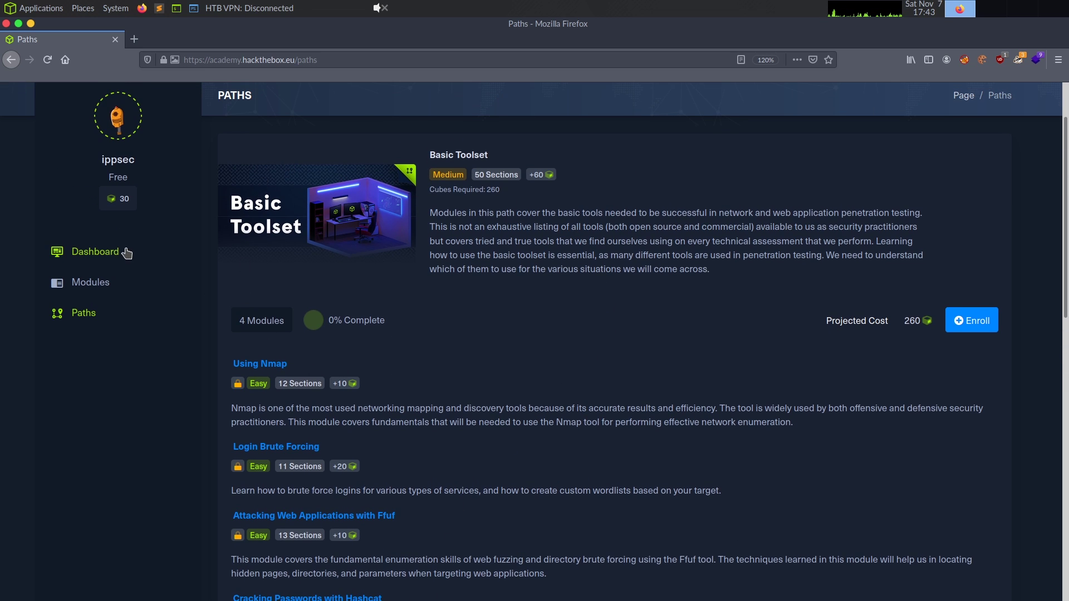
- Go from the dashboard to the Purchase Cubes billing page and scroll through its plans
left_click(99, 254)
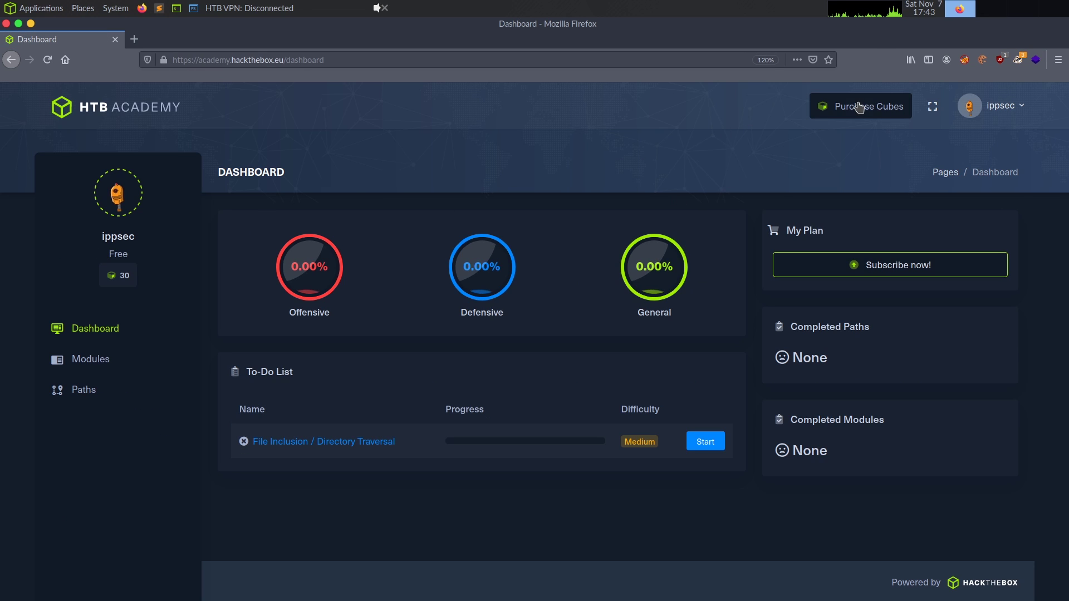
left_click(859, 106)
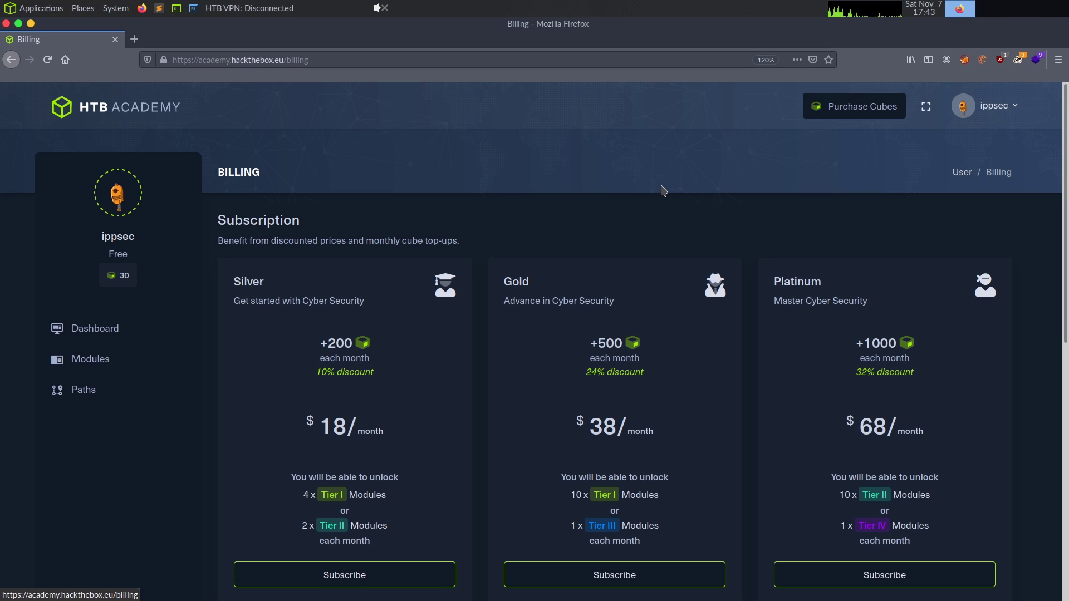
scroll(661, 192, "down", 3)
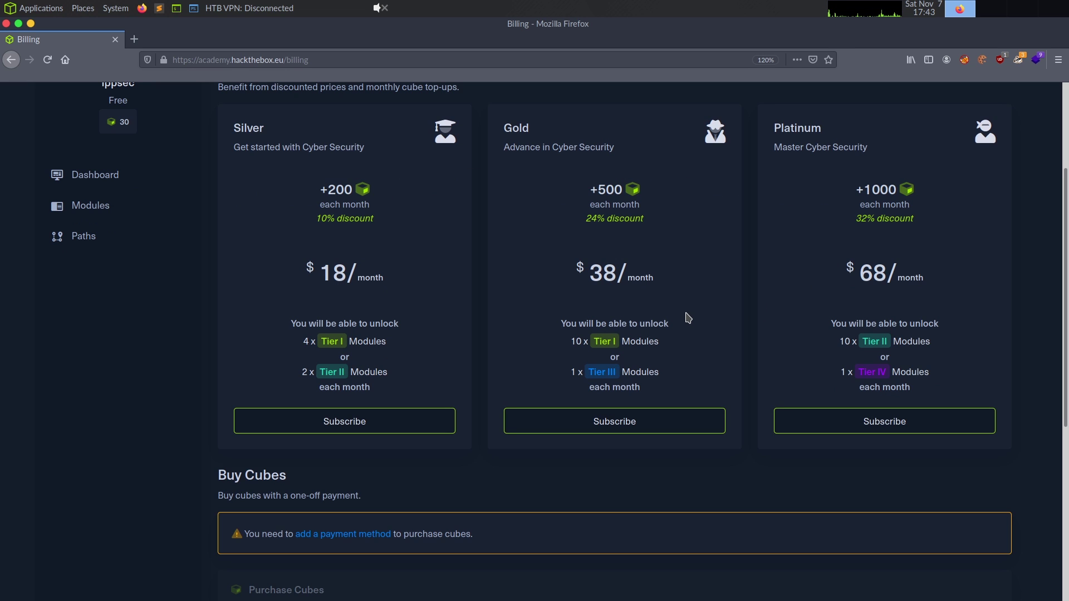
scroll(678, 297, "down", 3)
scroll(678, 298, "down", 3)
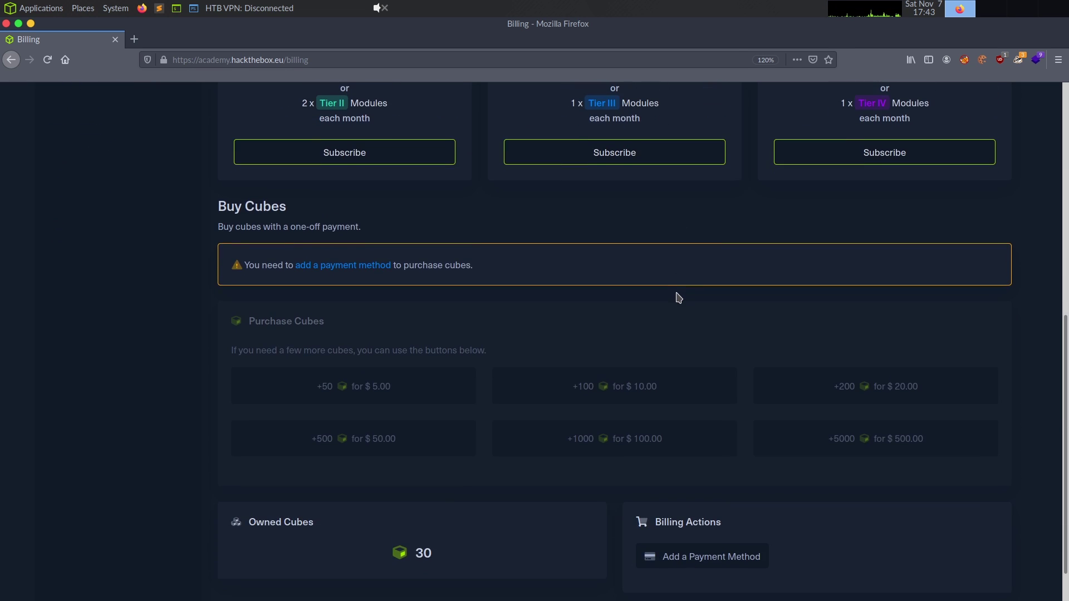
scroll(679, 299, "down", 1)
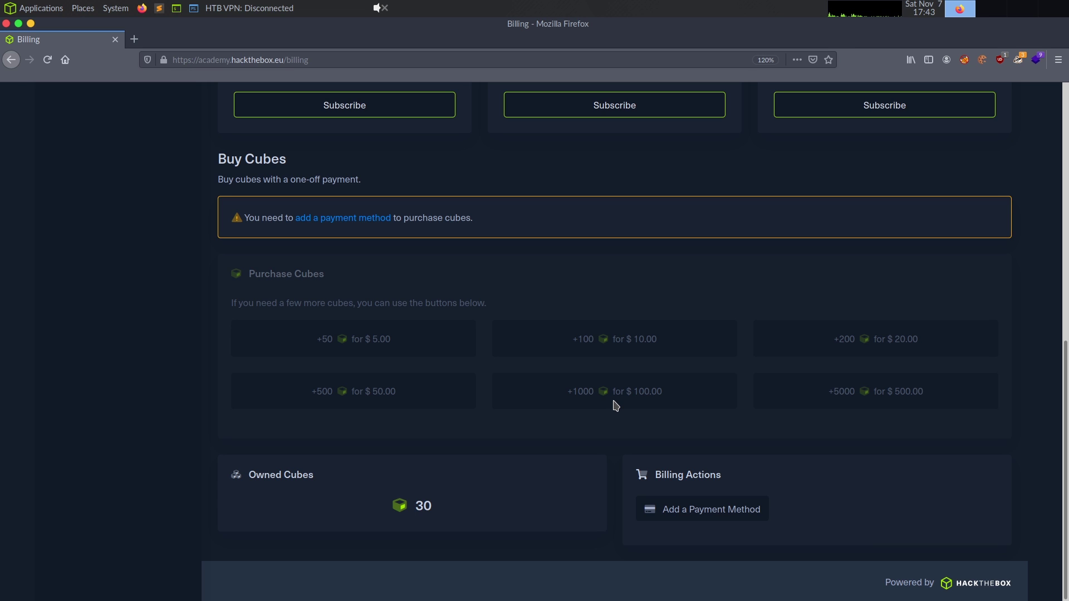
scroll(616, 405, "up", 6)
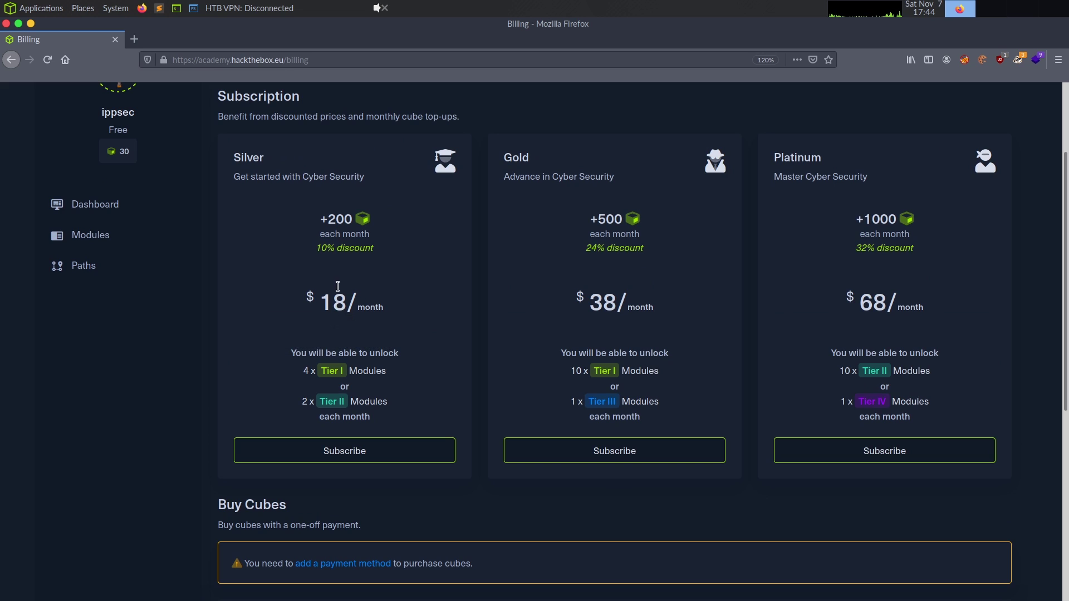
- Highlight the Silver $18, Gold $38 (24% off) and Platinum $68 (32% off) prices
double_click(329, 301)
left_click(330, 301)
double_click(611, 302)
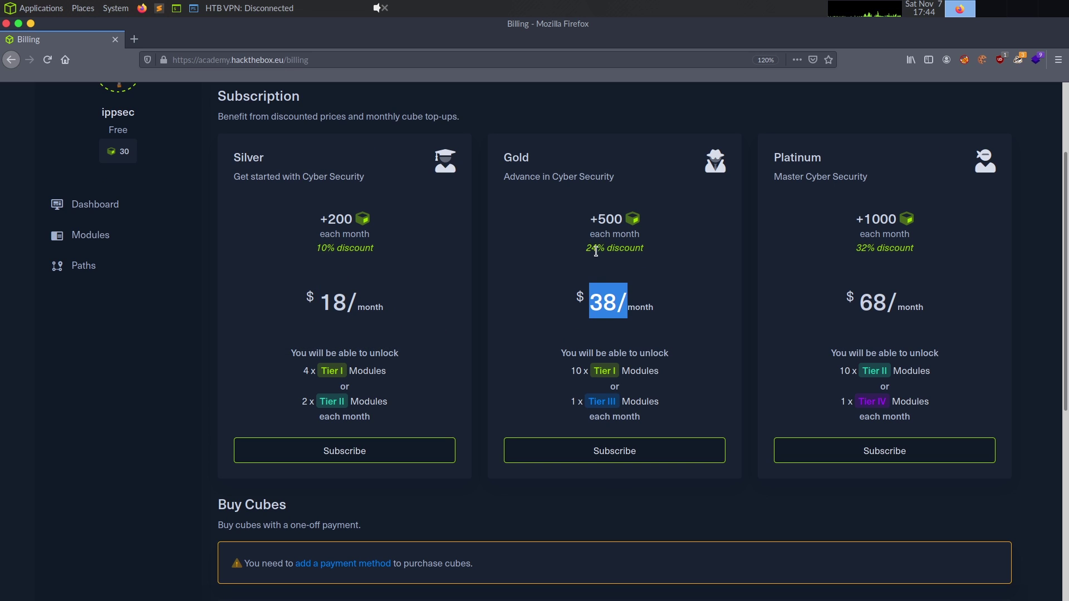
double_click(595, 248)
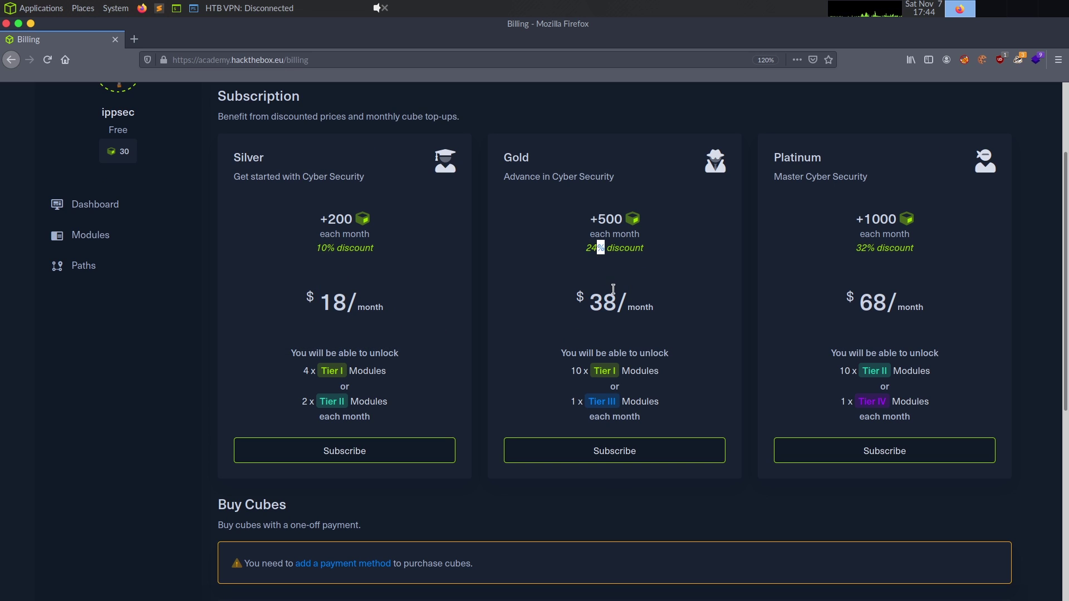
double_click(867, 304)
double_click(861, 248)
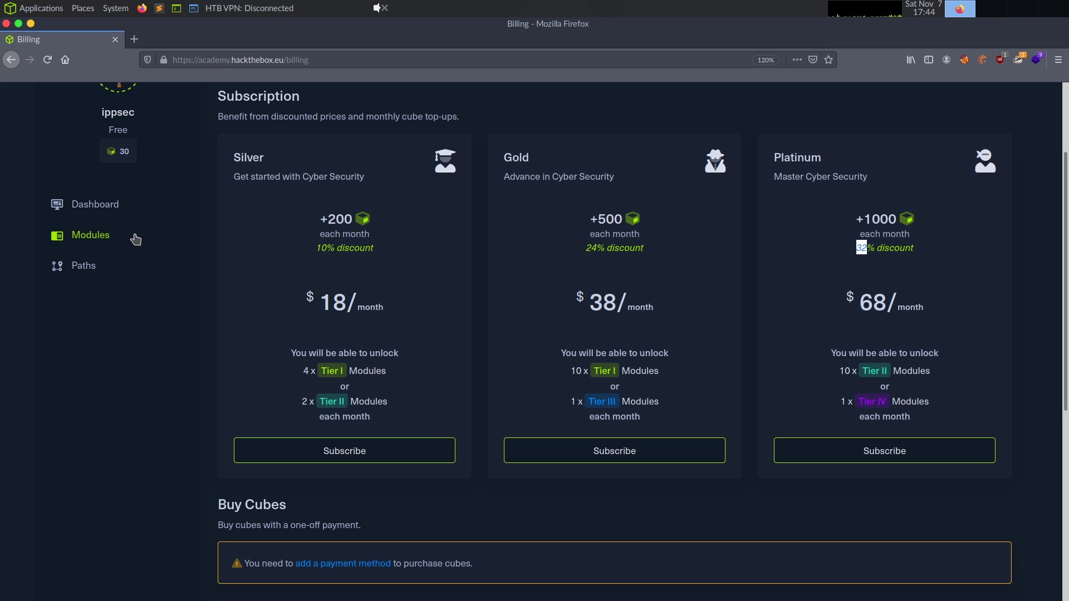
left_click(116, 237)
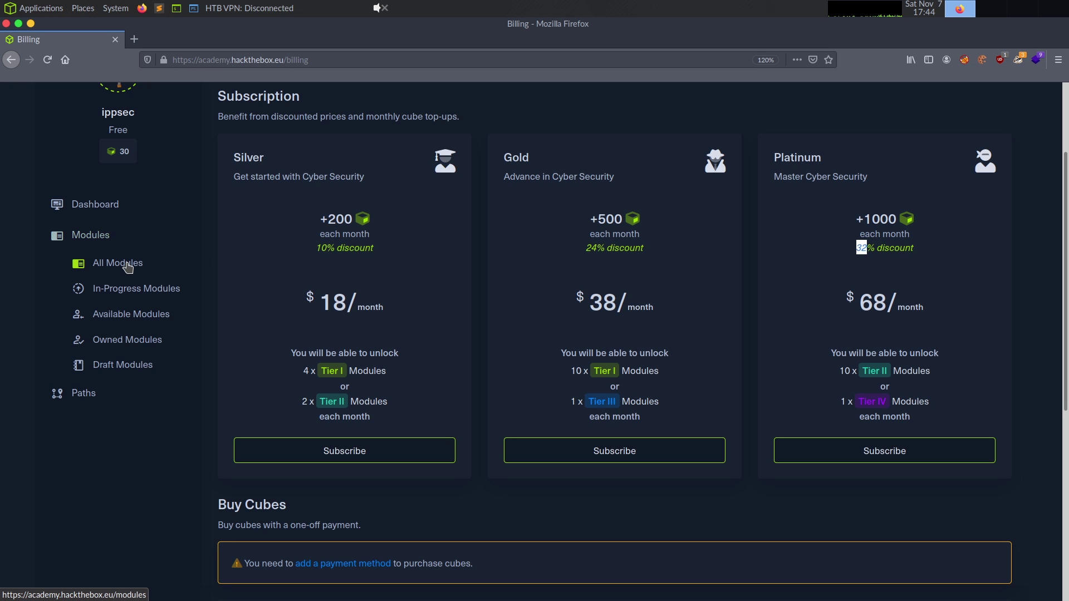
left_click(128, 267)
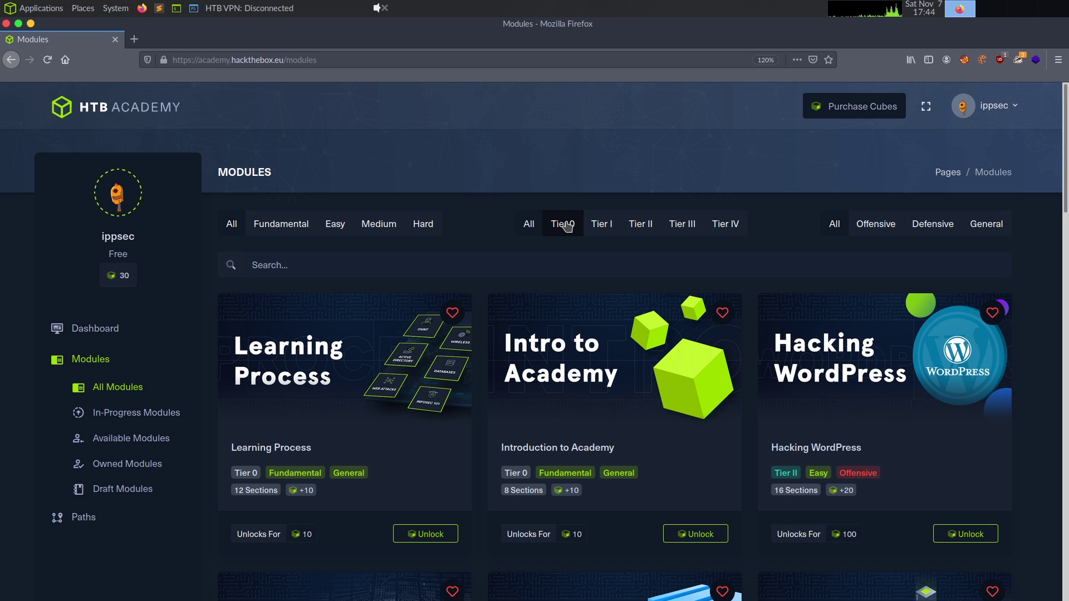
left_click(567, 225)
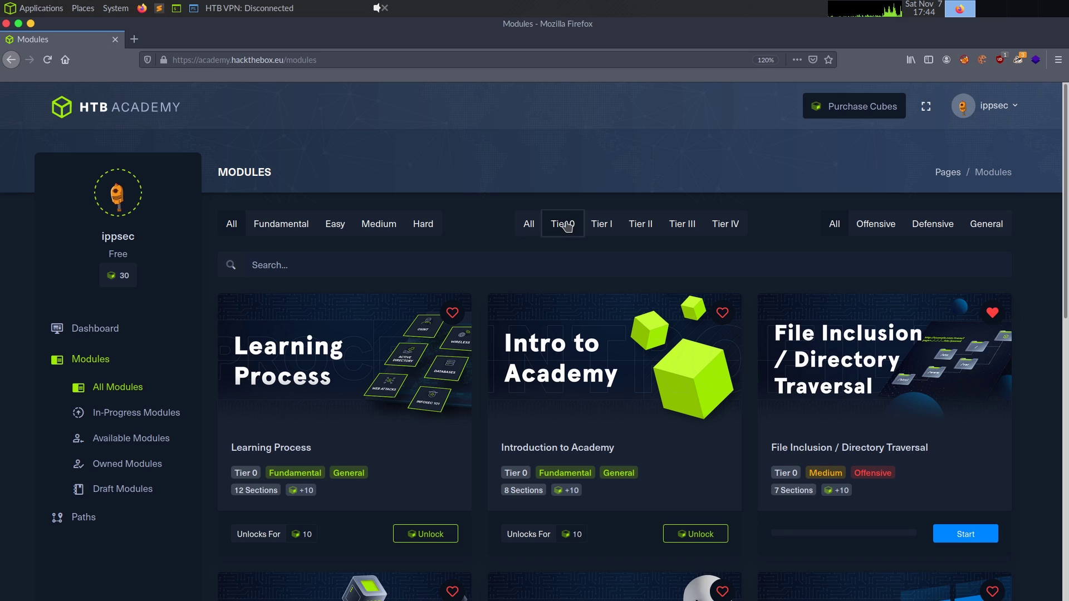
left_click(287, 223)
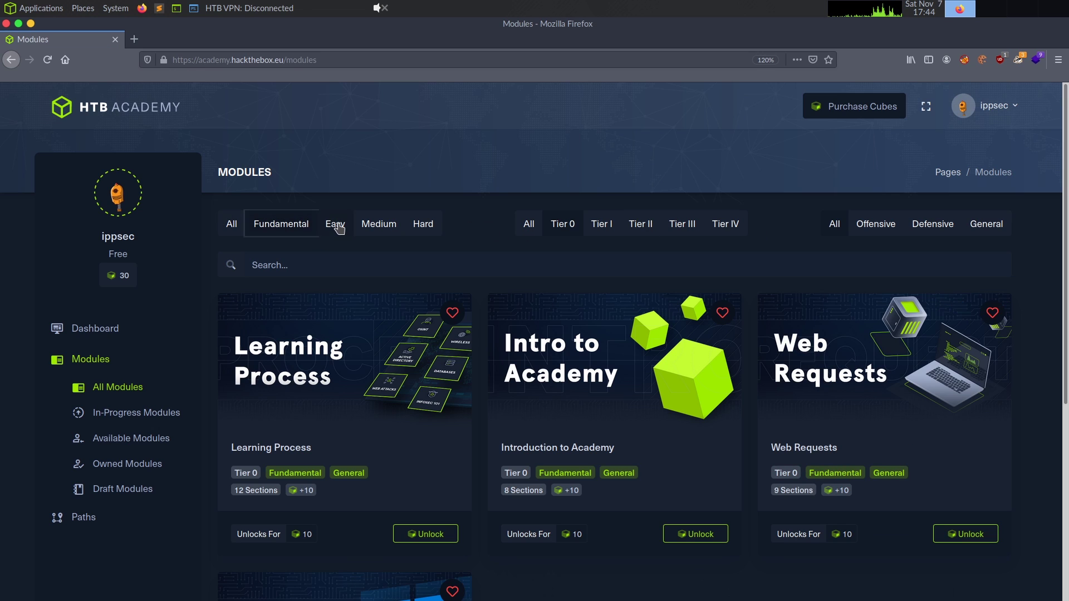
left_click(335, 224)
left_click(379, 224)
left_click(231, 225)
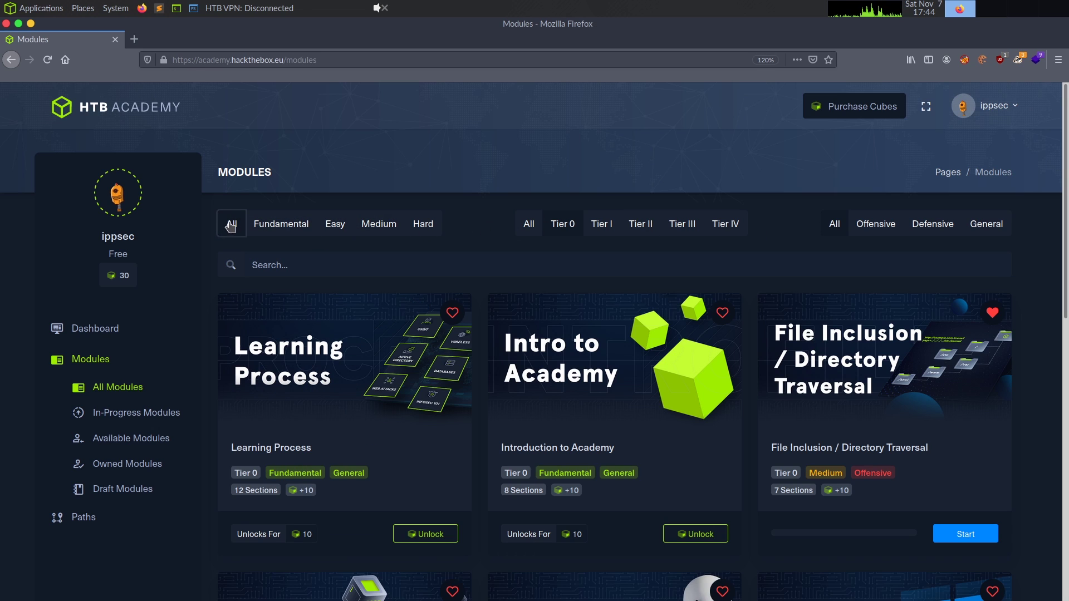
left_click(560, 233)
left_click(561, 233)
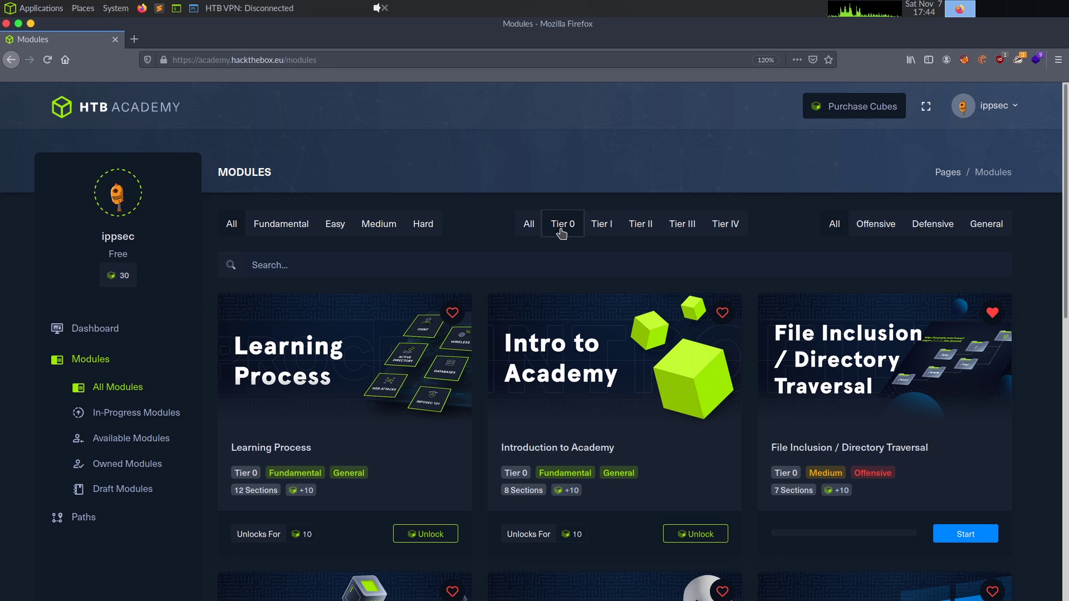
scroll(557, 239, "down", 2)
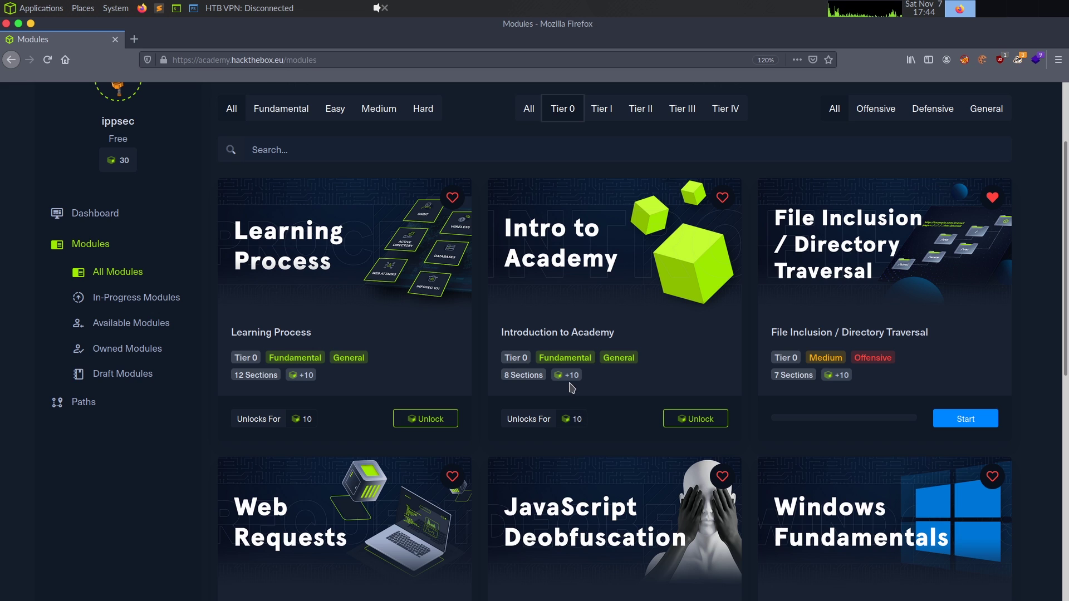
mouse_move(567, 378)
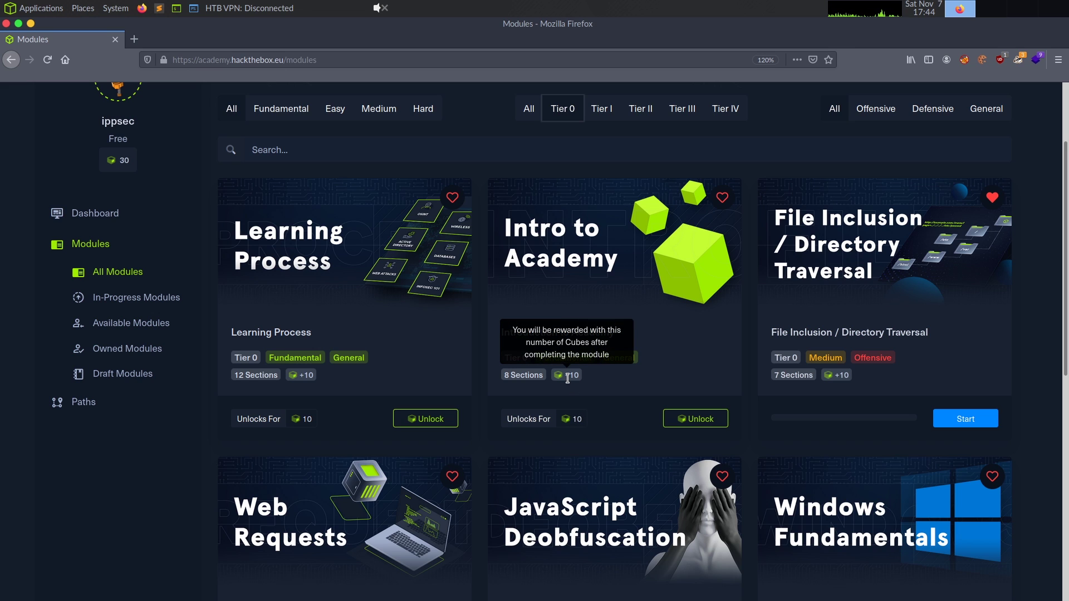
scroll(568, 378, "down", 3)
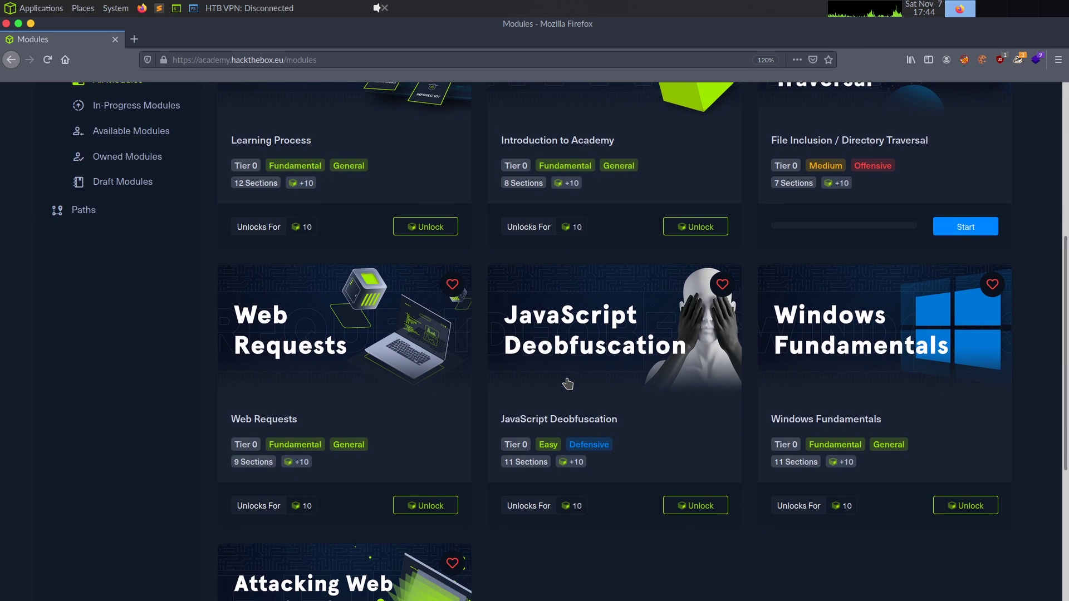
scroll(568, 384, "down", 3)
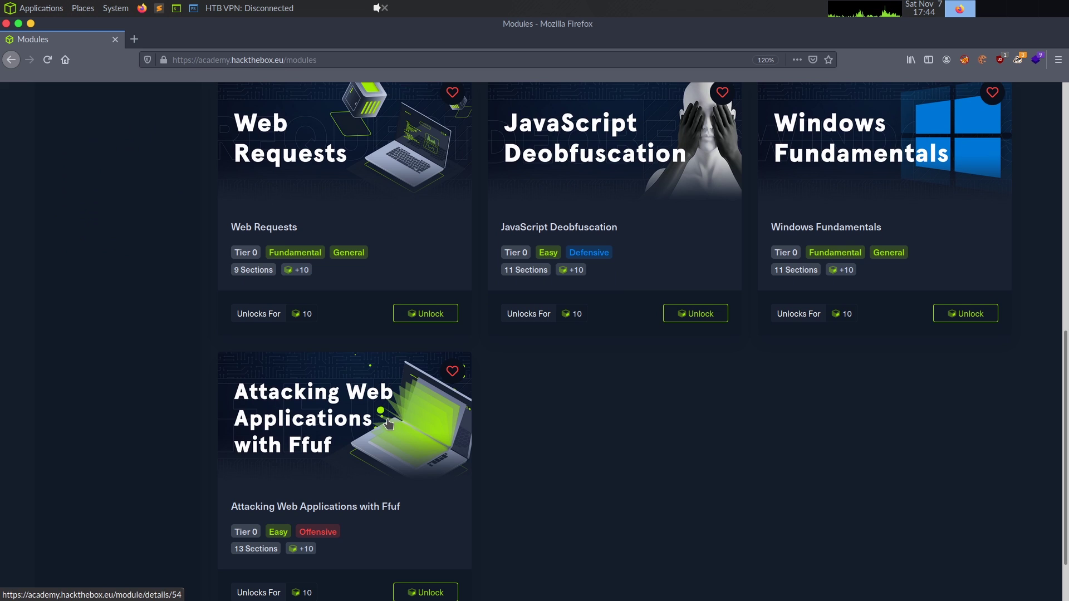
scroll(388, 424, "up", 2)
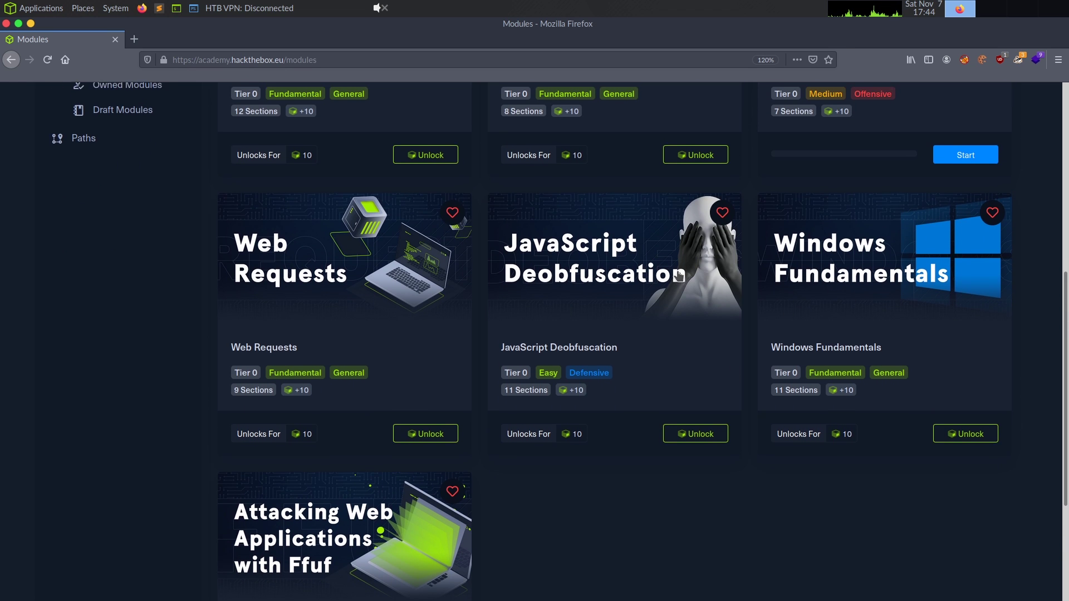
scroll(678, 276, "up", 3)
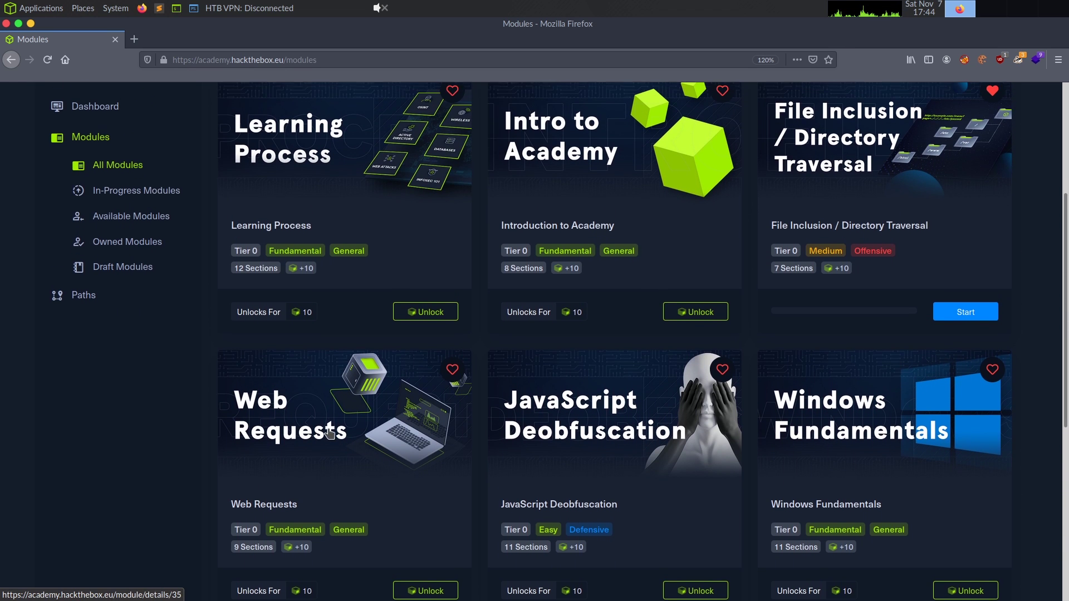
scroll(329, 433, "up", 2)
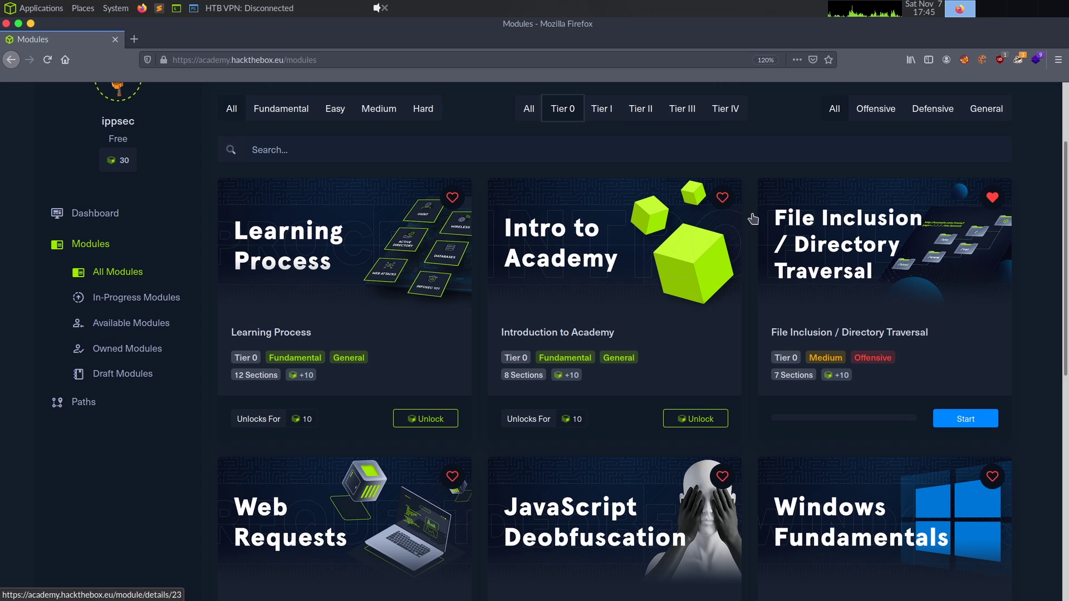
- Filter modules by Tier I, II, III, then Tier IV, leaving three 1000-cube modules
left_click(618, 123)
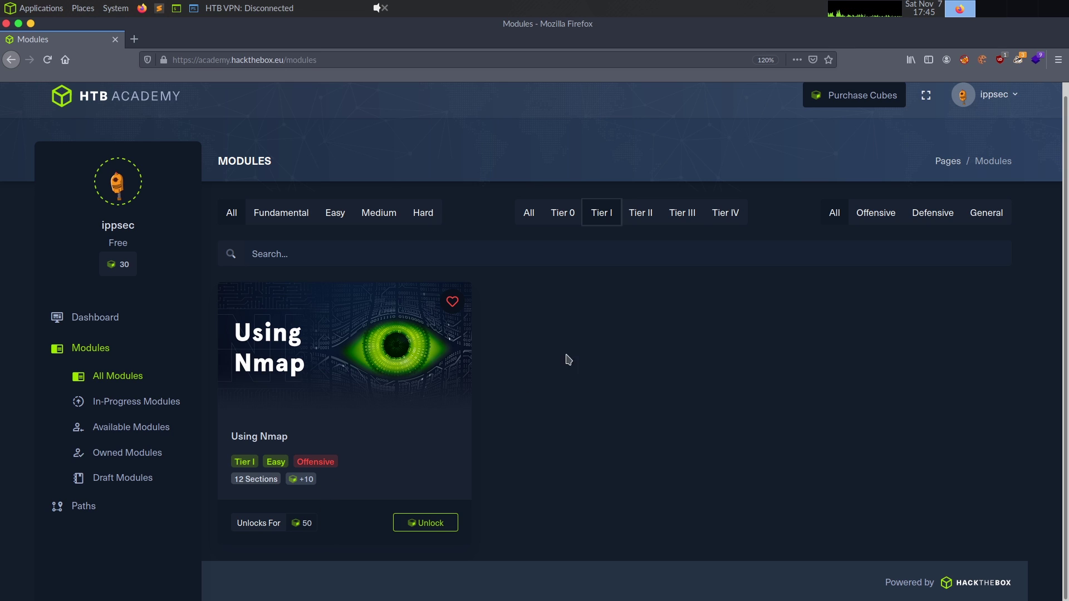
left_click(646, 211)
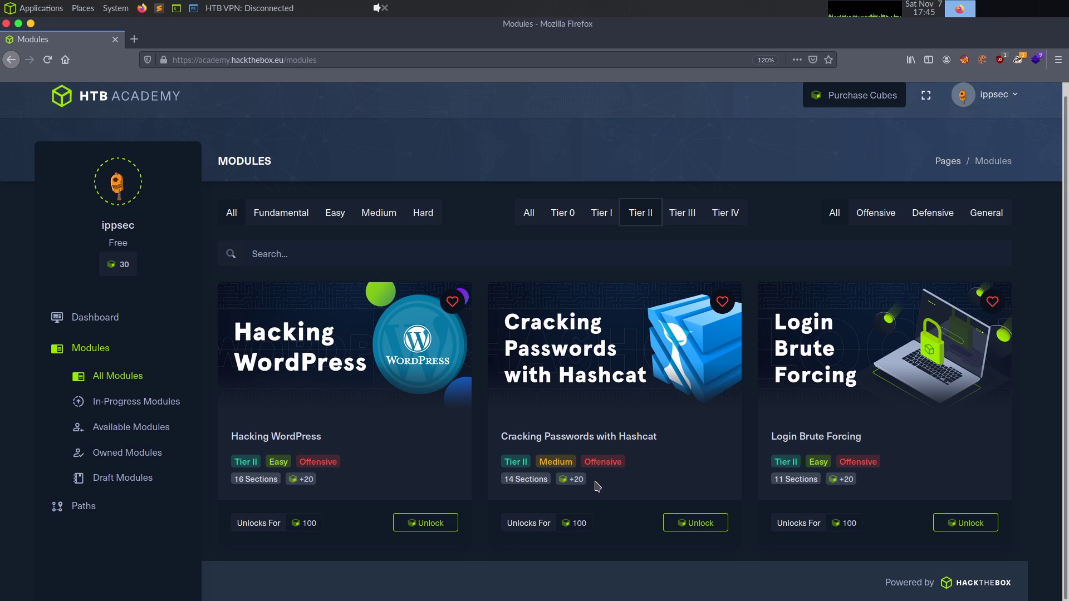
left_click(682, 215)
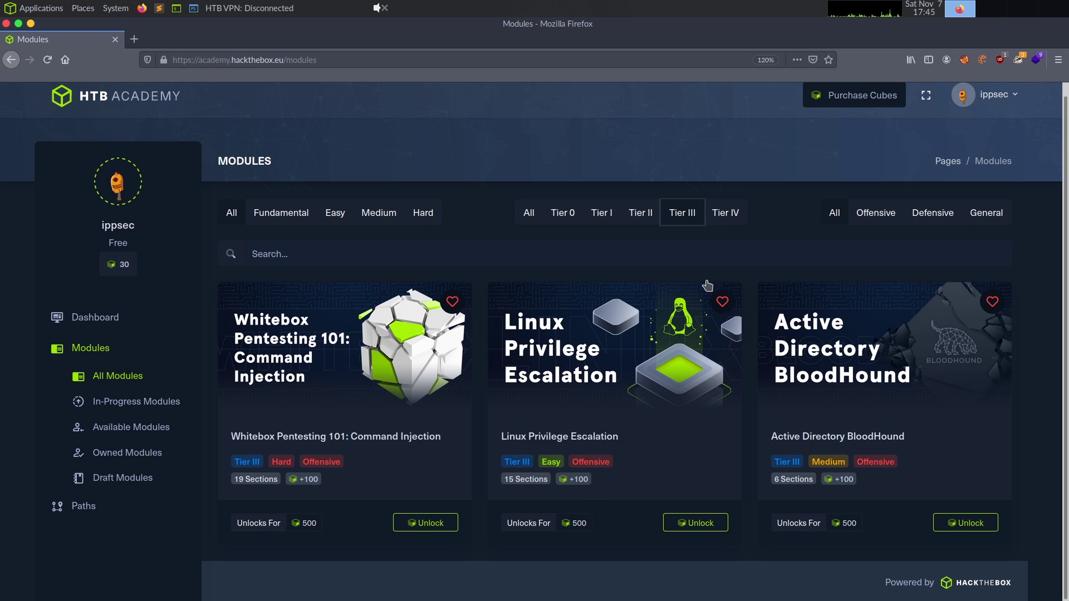
left_click(726, 213)
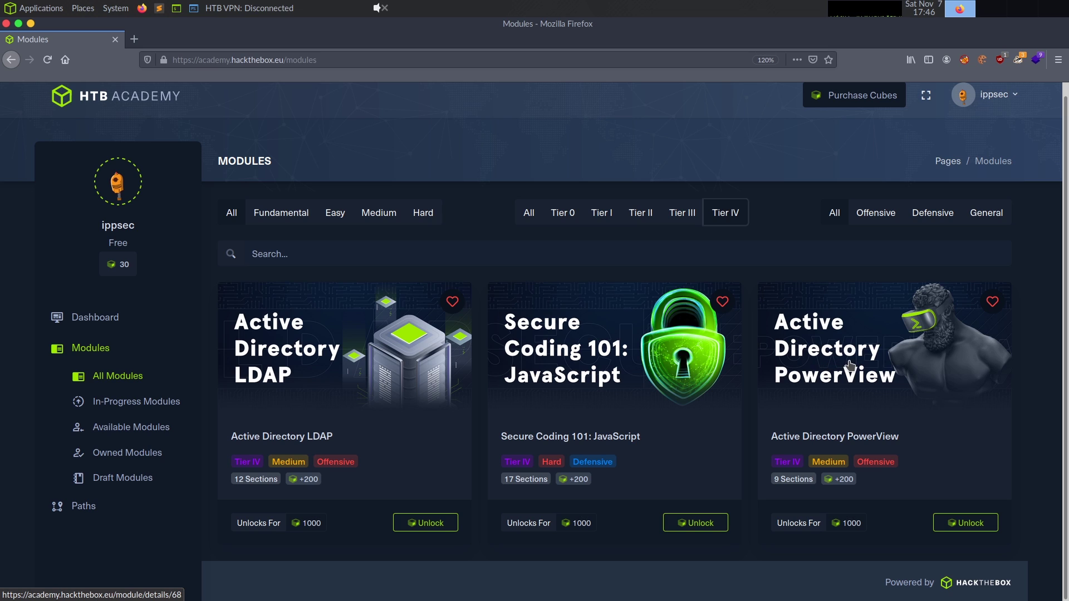
- Scroll the Paths page to Active Directory Enumeration and open its Active Directory BloodHound module
left_click(83, 510)
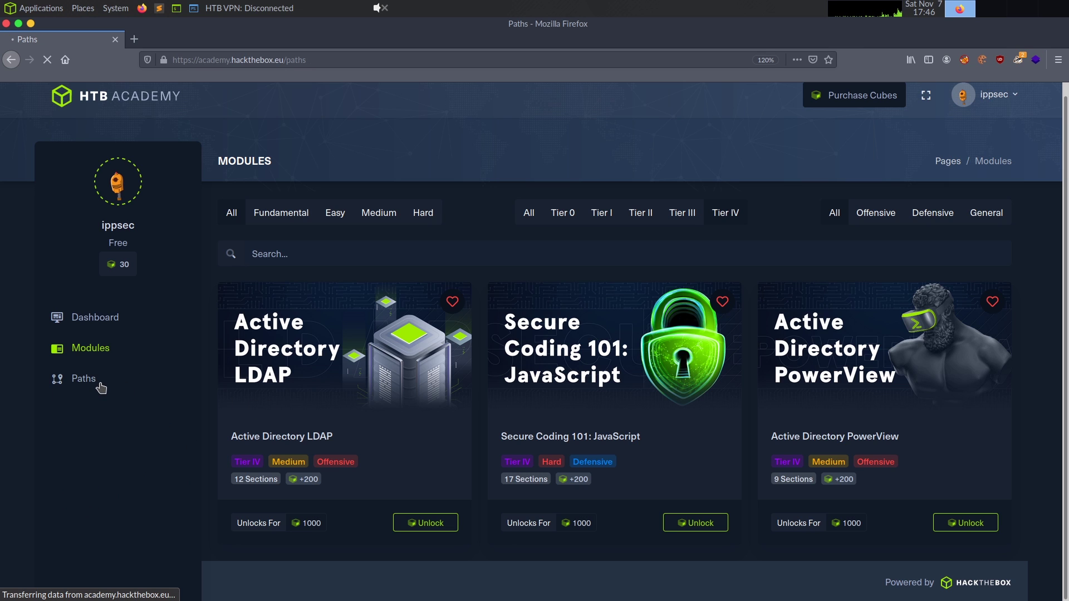
scroll(601, 469, "down", 4)
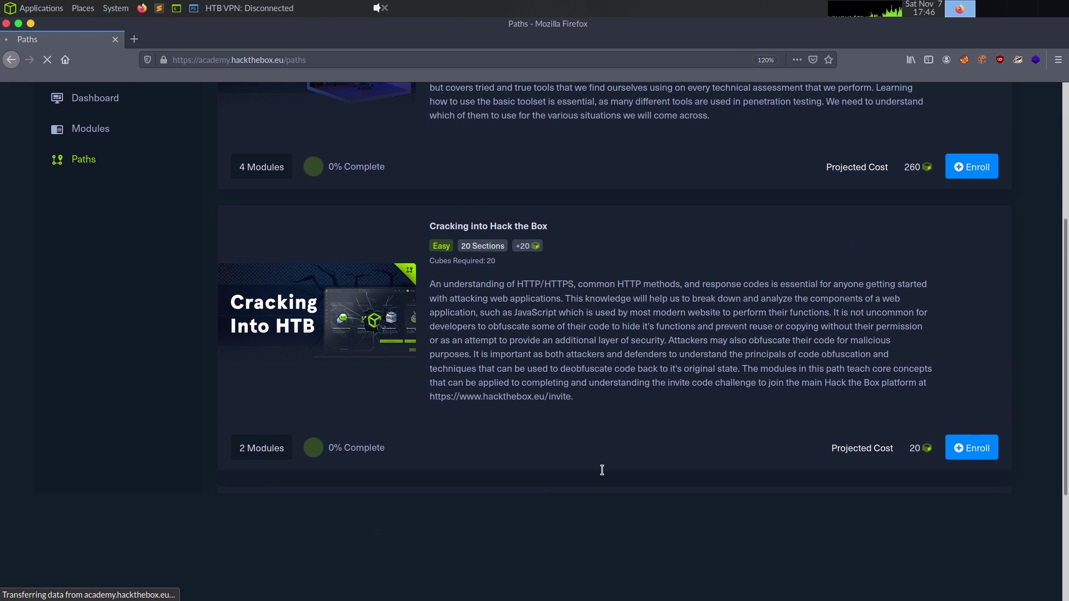
scroll(337, 401, "down", 3)
scroll(336, 400, "up", 5)
scroll(409, 441, "down", 1)
scroll(409, 441, "down", 6)
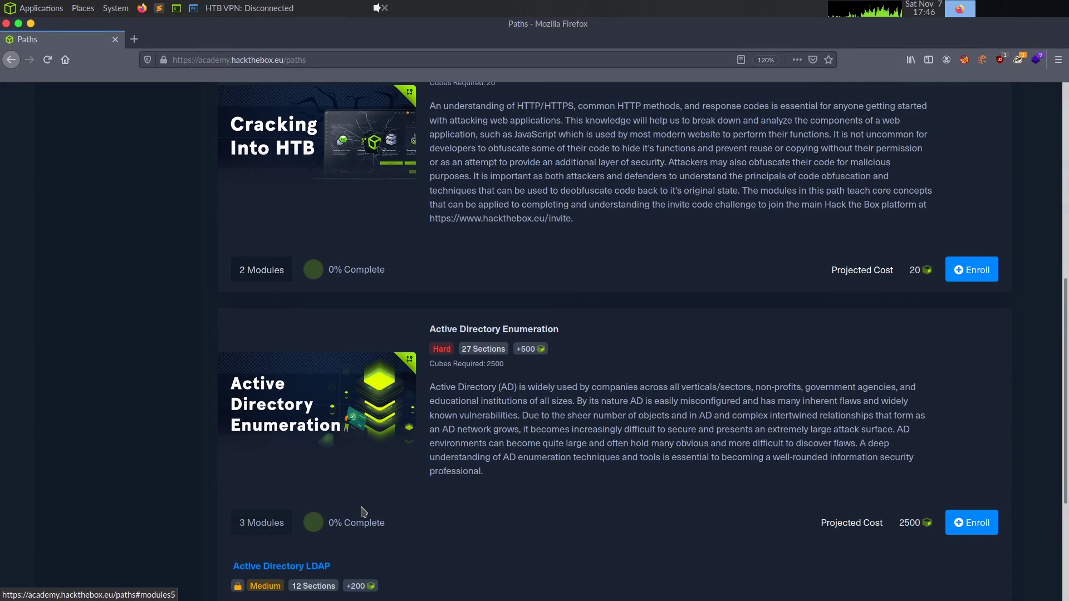
scroll(363, 511, "down", 4)
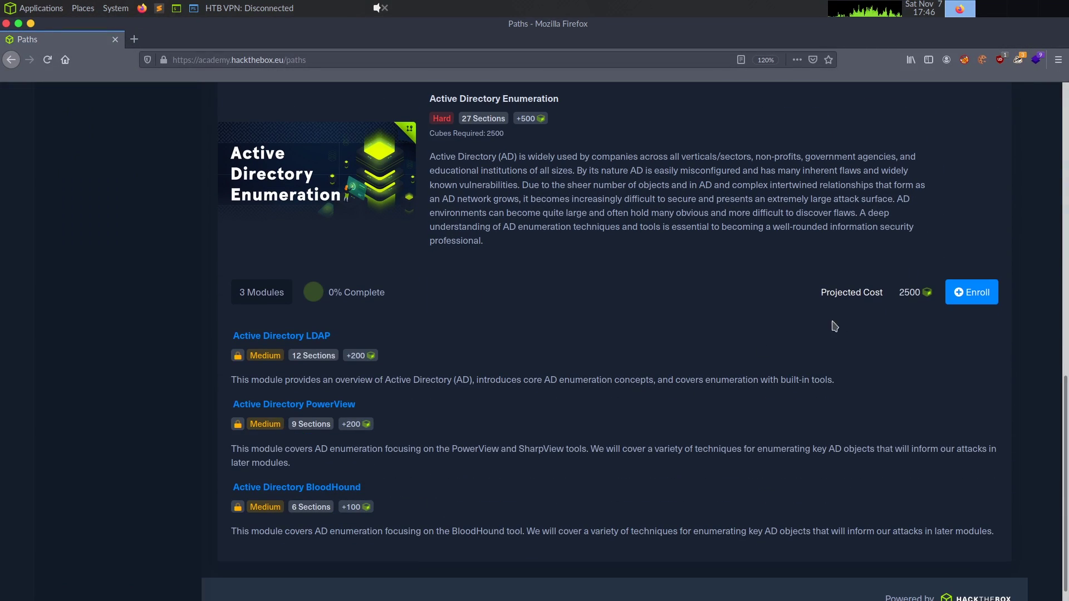
mouse_move(890, 302)
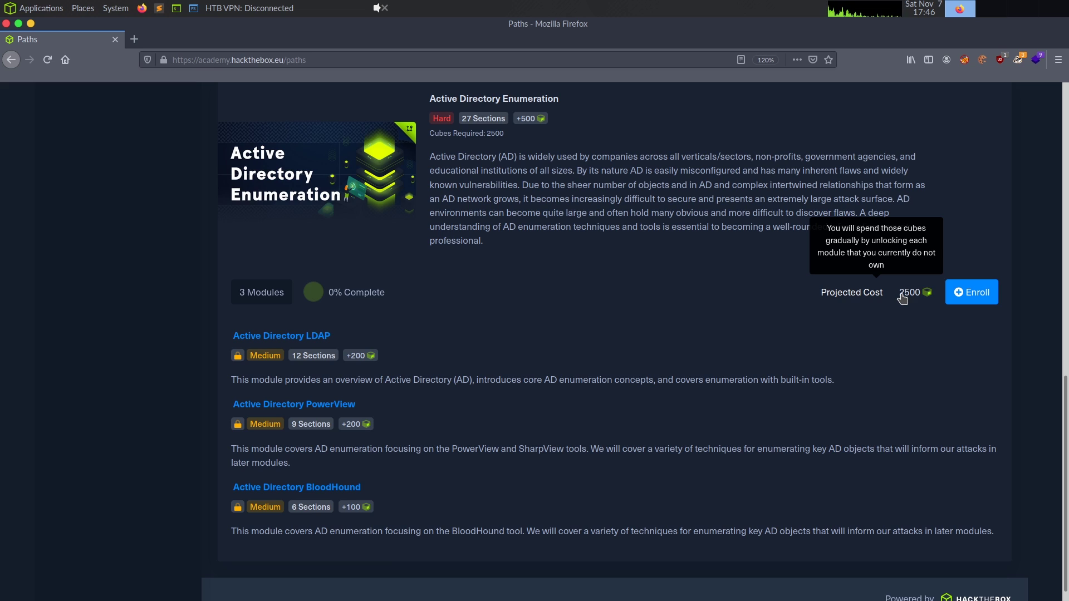
left_click(304, 492)
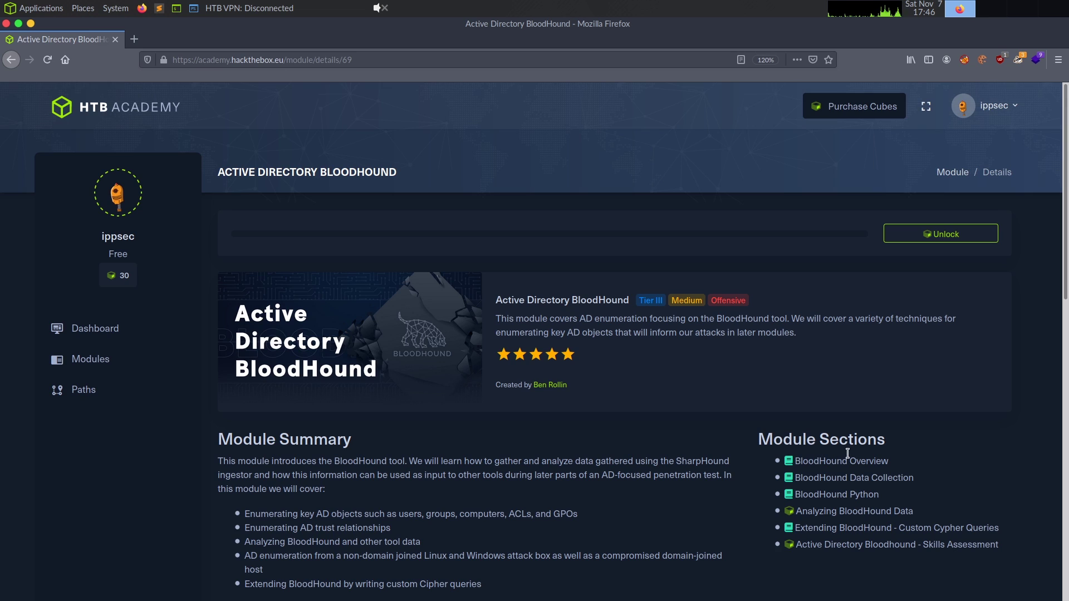
scroll(896, 461, "down", 2)
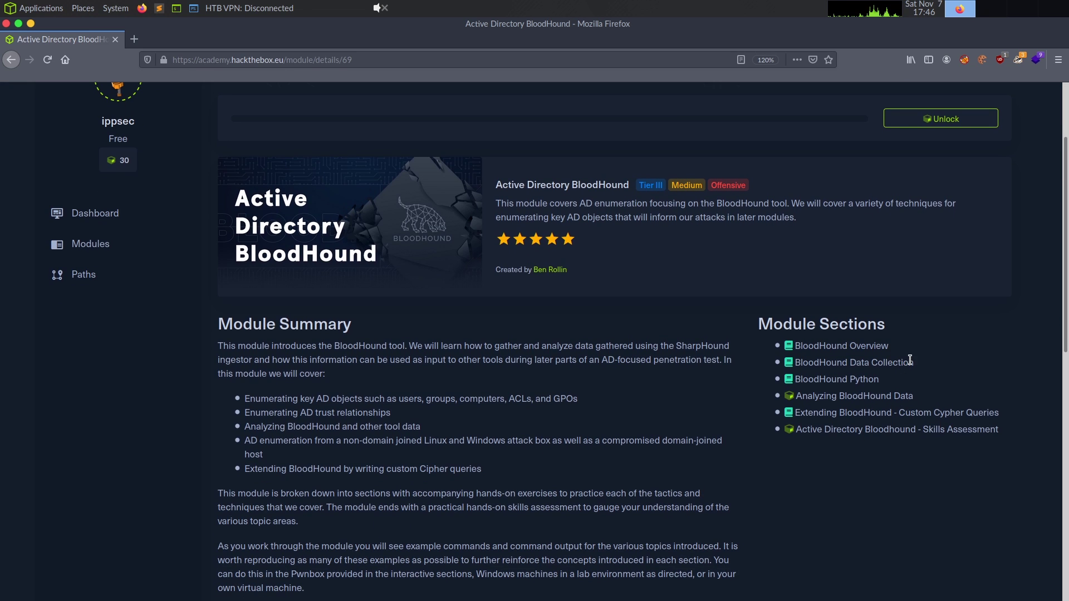
double_click(913, 363)
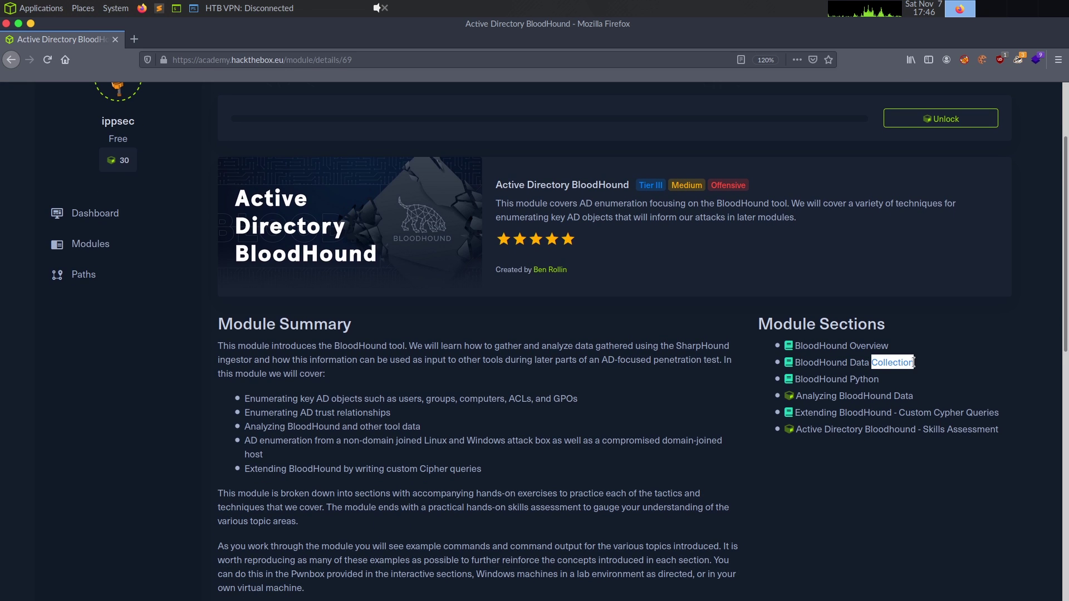
triple_click(880, 382)
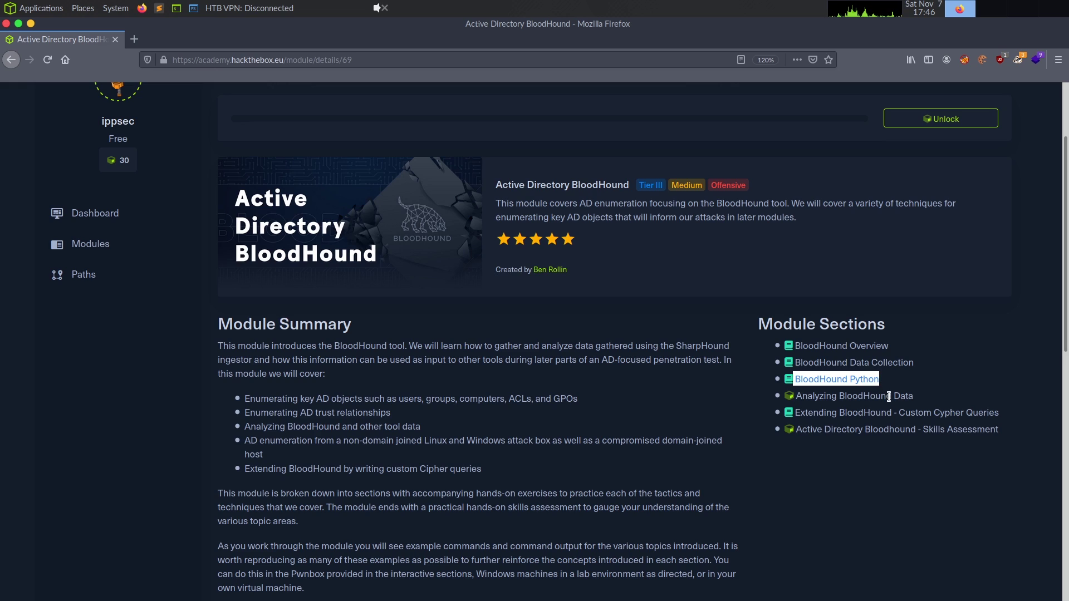
left_click(918, 402)
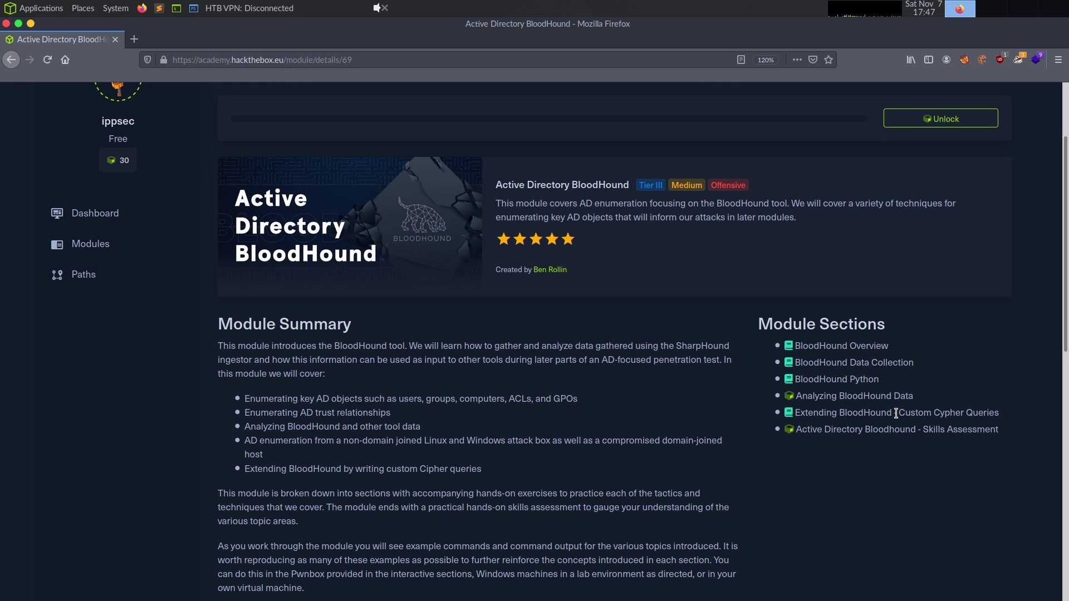
triple_click(886, 429)
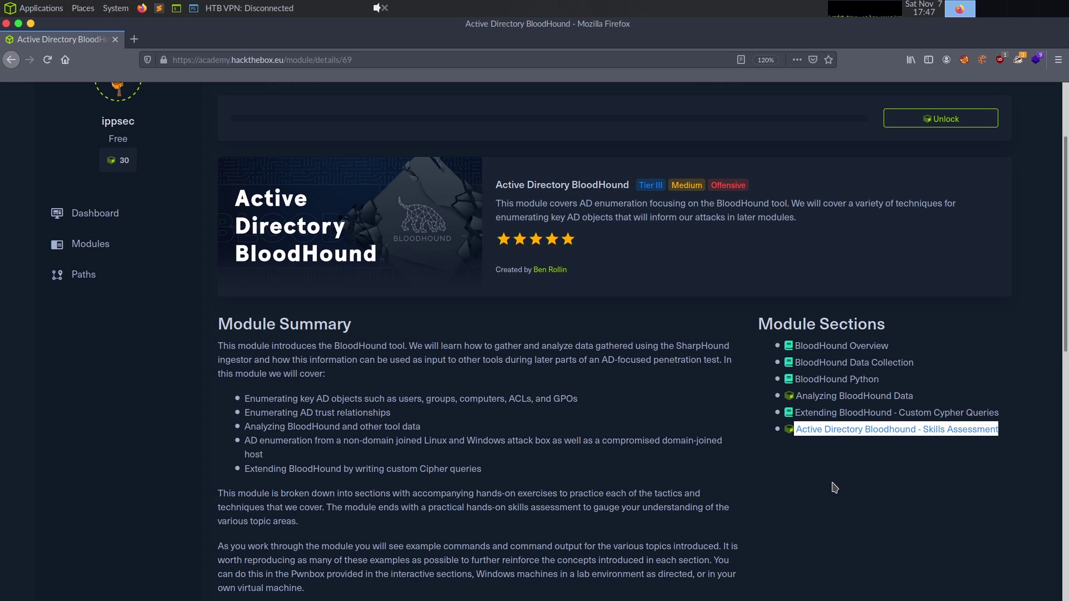
scroll(835, 484, "up", 3)
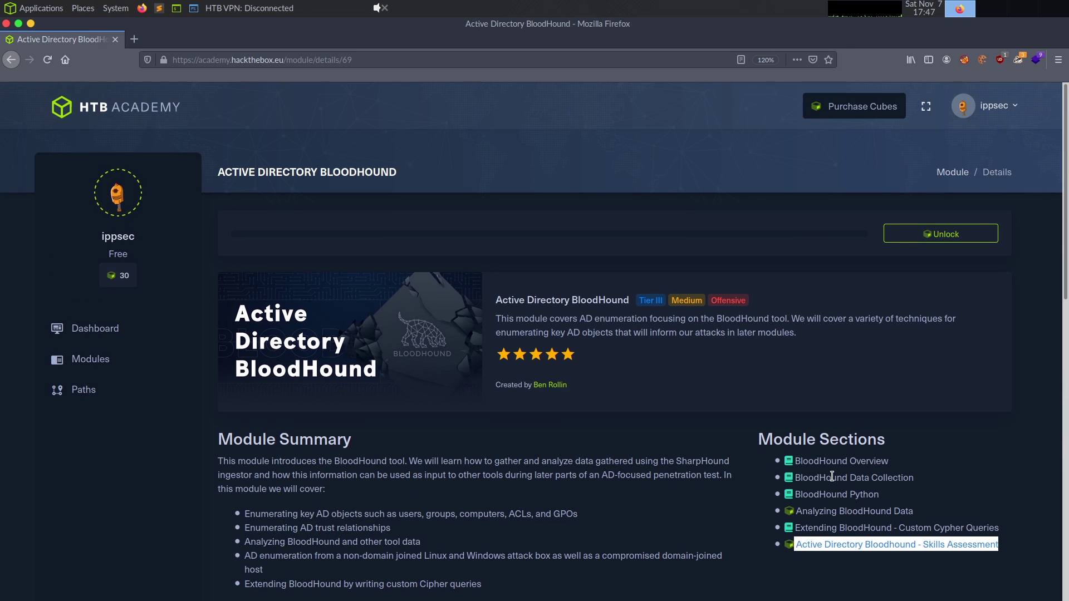
- Open the All Modules catalogue from the dashboard's Modules menu
left_click(116, 328)
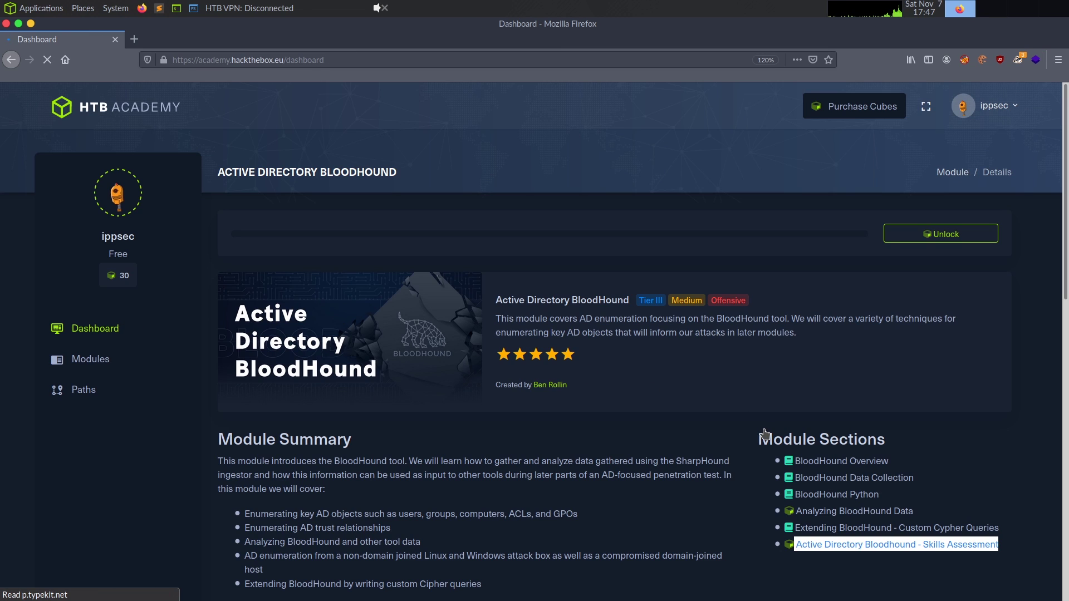
left_click(100, 359)
left_click(128, 388)
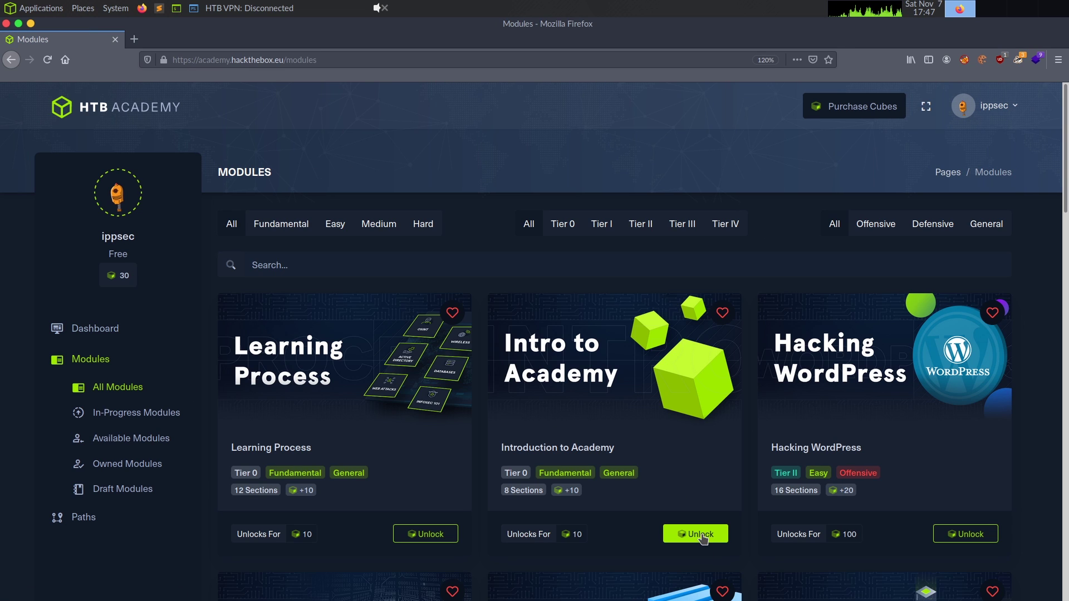
- Unlock Introduction to Academy for 10 cubes and start its Introduction section
left_click(701, 536)
left_click(540, 389)
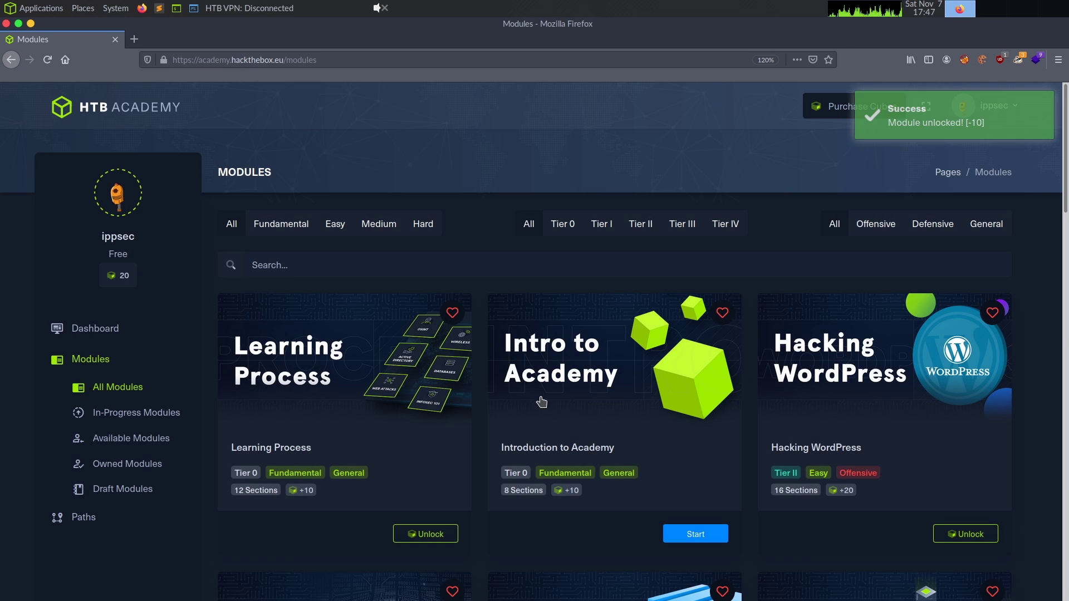
left_click(700, 536)
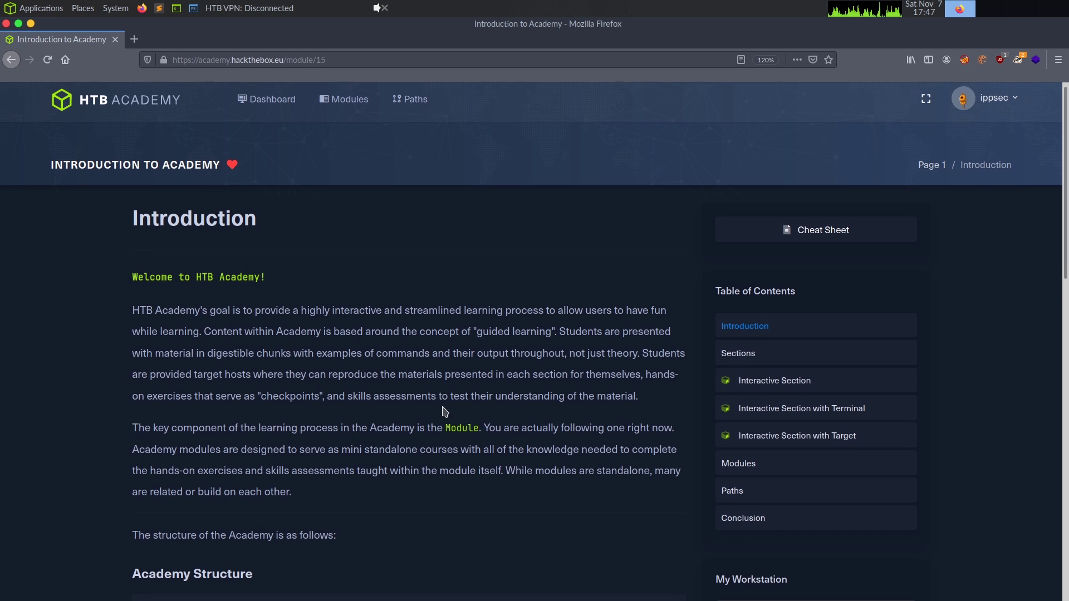
- Read through the Introduction page and mark it complete to reach the Sections page
scroll(445, 412, "down", 5)
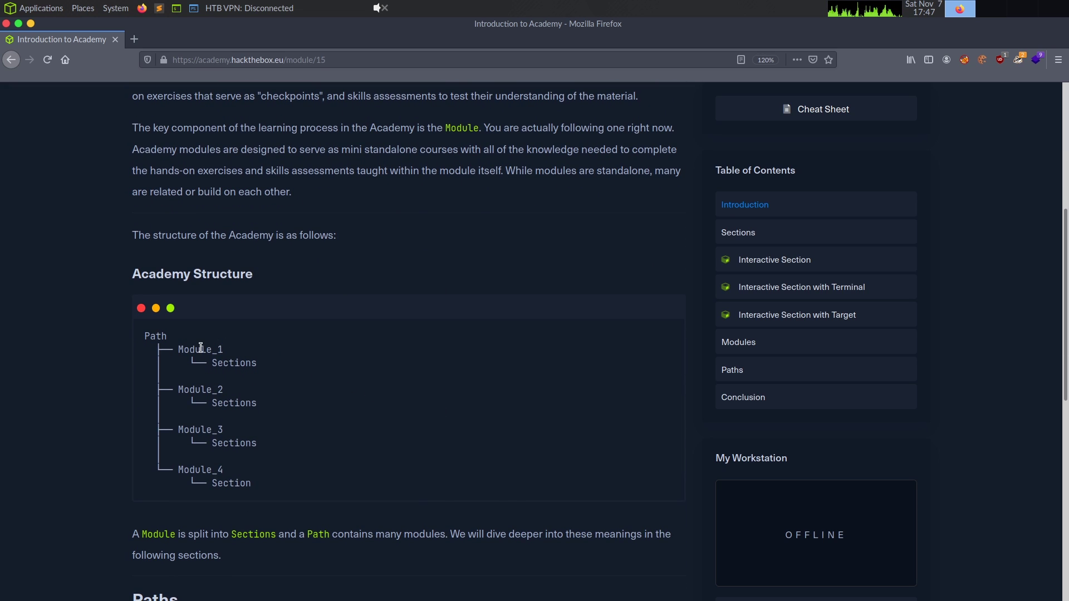
double_click(202, 349)
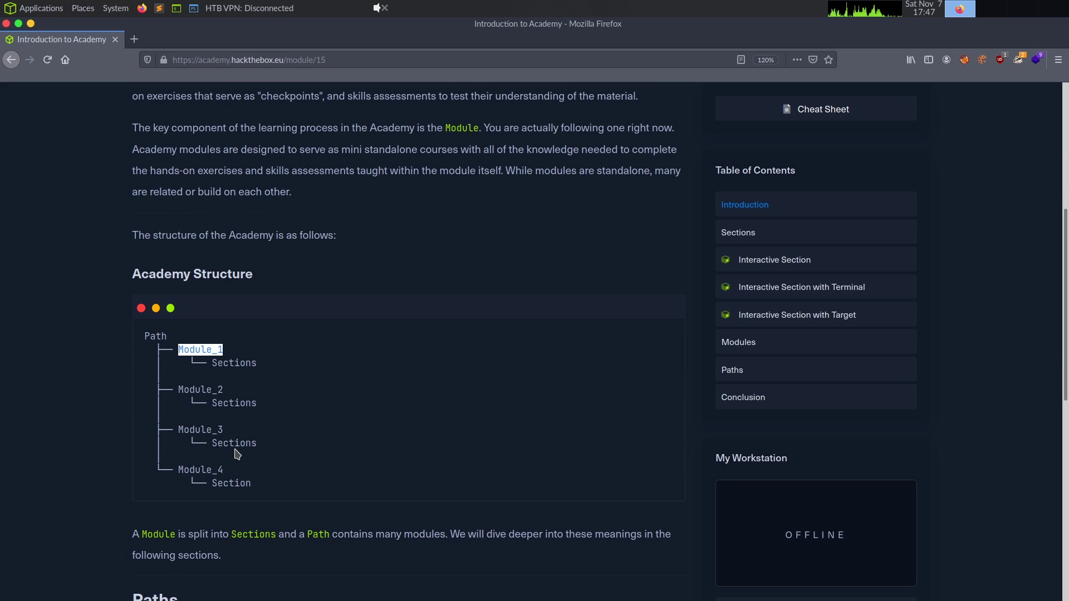
scroll(242, 483, "up", 5)
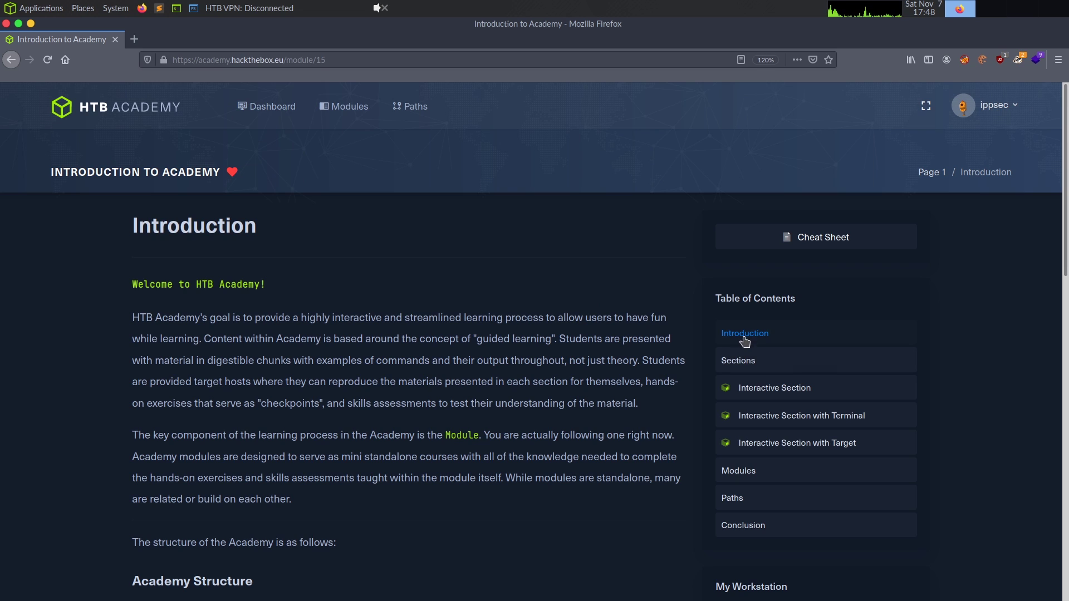
scroll(359, 576, "down", 7)
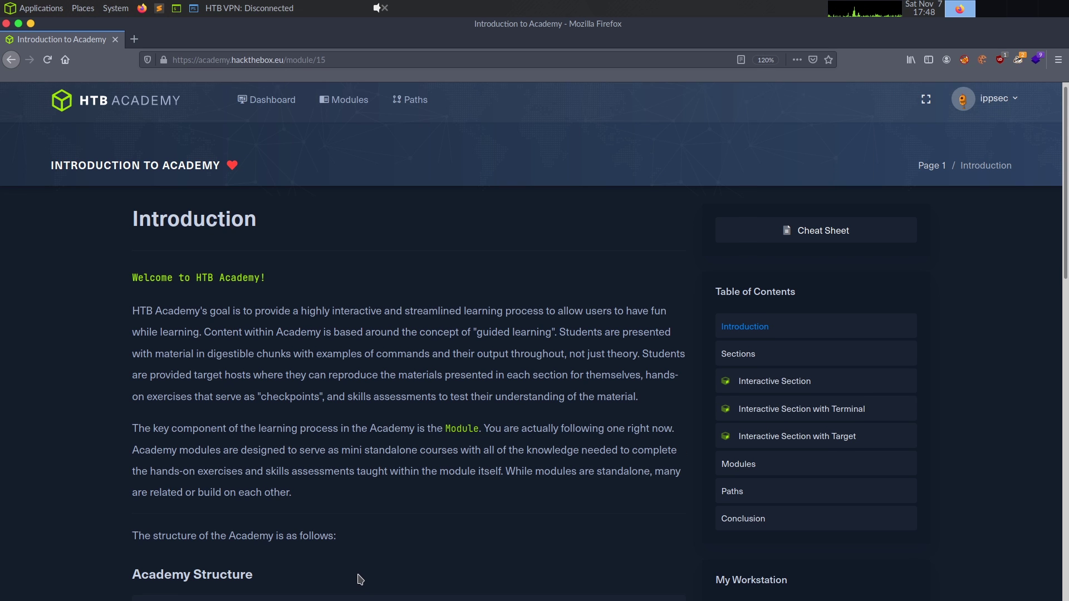
scroll(368, 562, "down", 2)
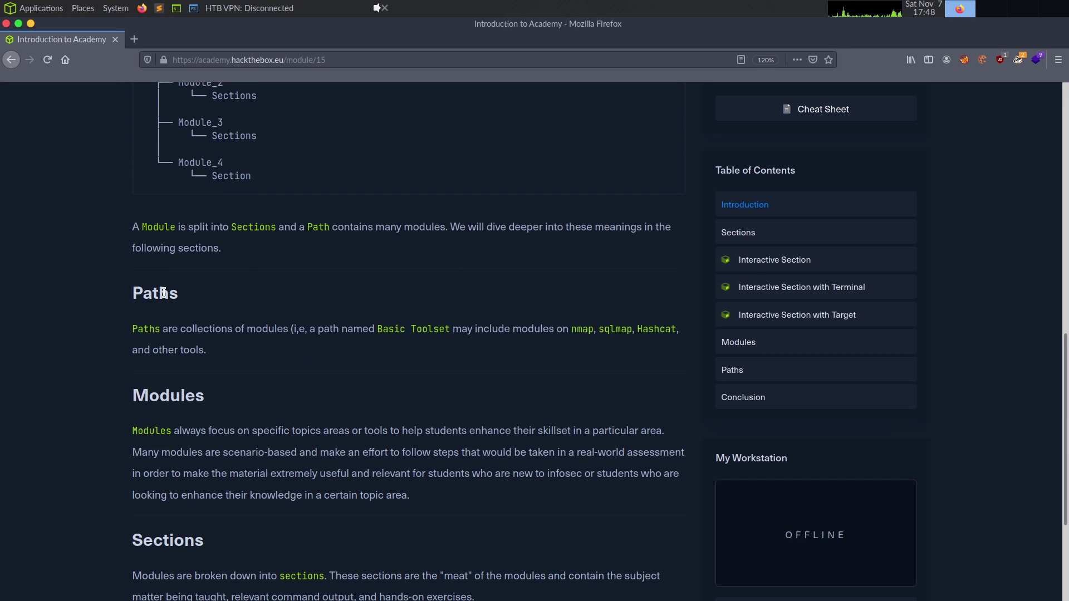
scroll(211, 329, "down", 1)
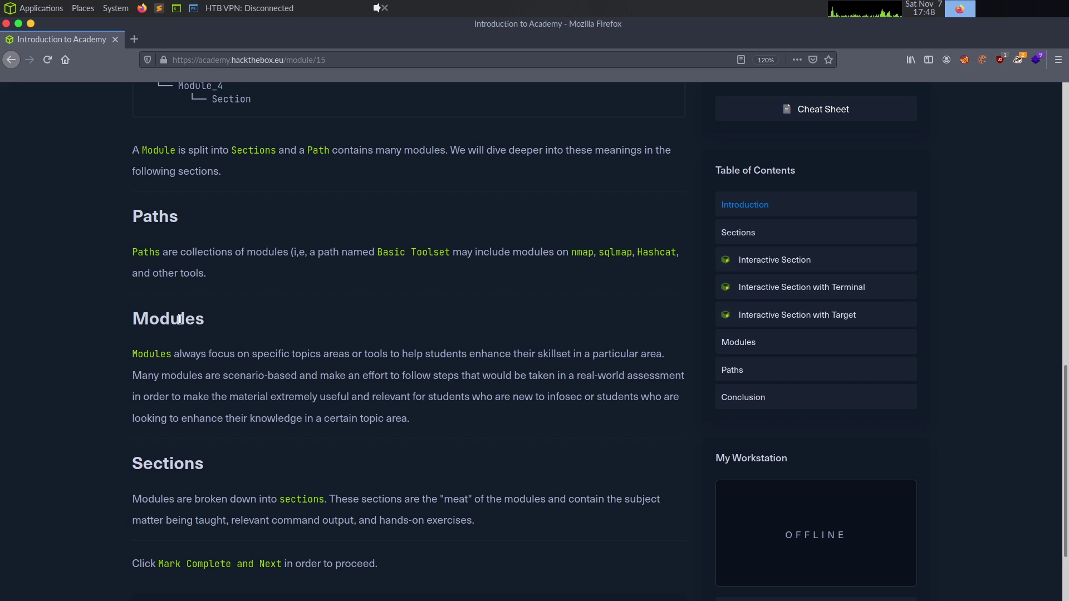
scroll(241, 466, "down", 2)
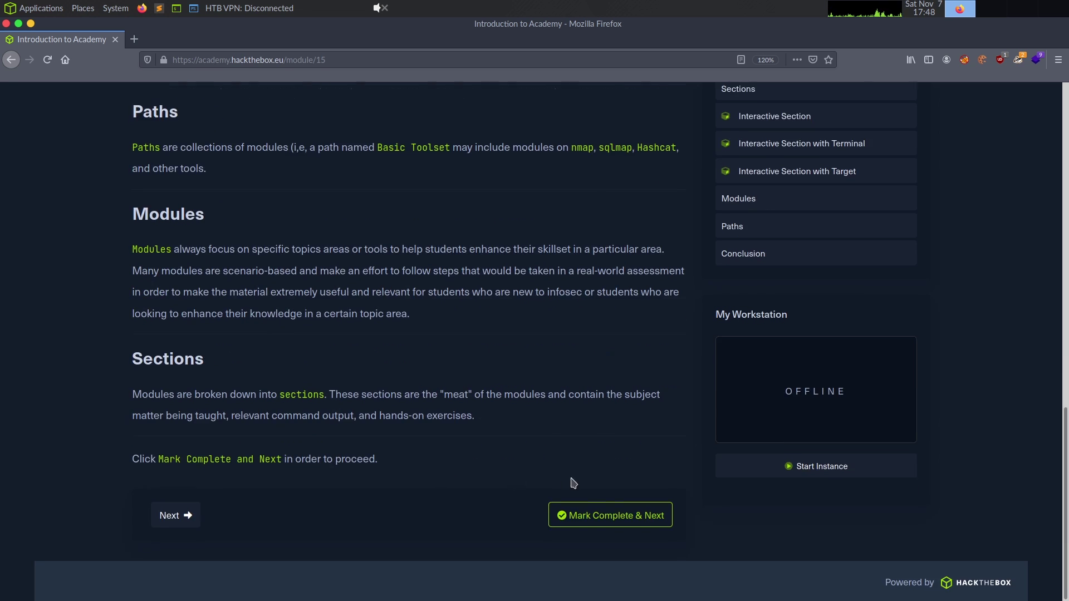
left_click(605, 524)
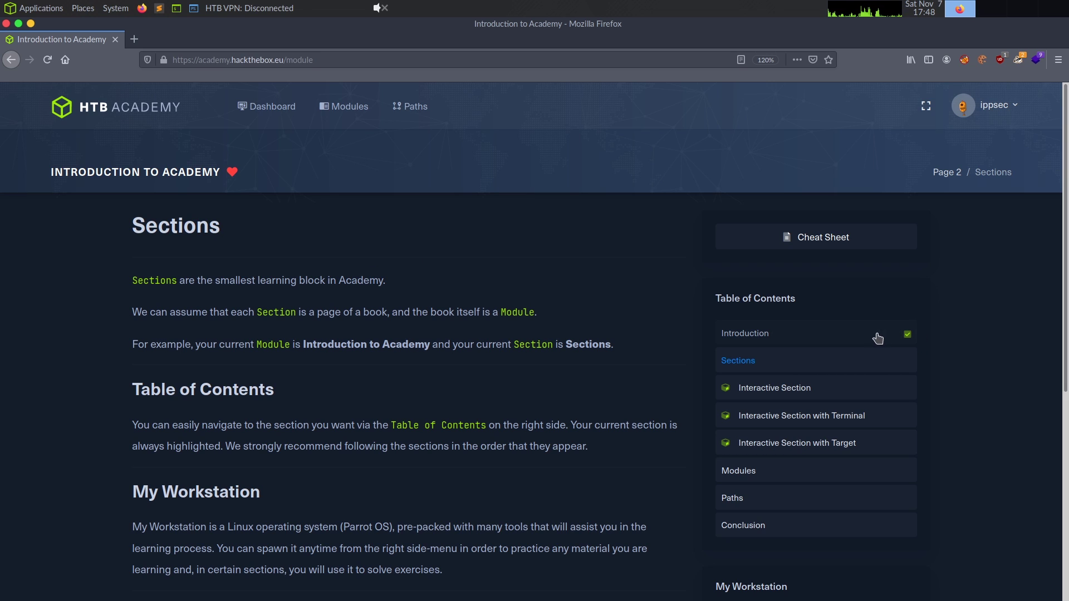
- Scroll through the Sections page and mark it complete, opening Interactive Section
scroll(356, 372, "down", 3)
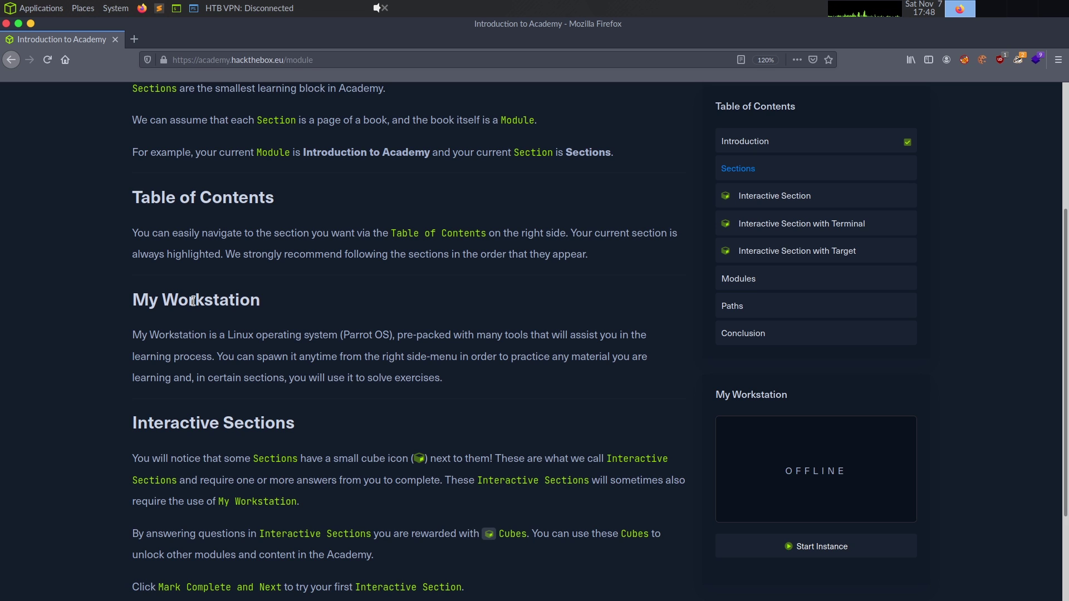
scroll(192, 301, "down", 2)
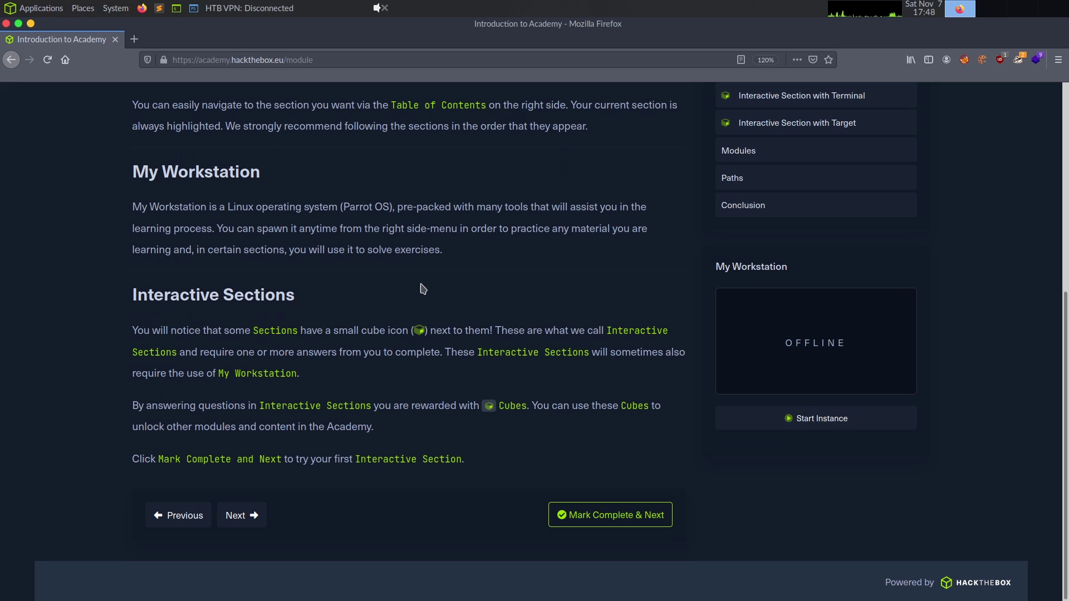
scroll(574, 405, "up", 2)
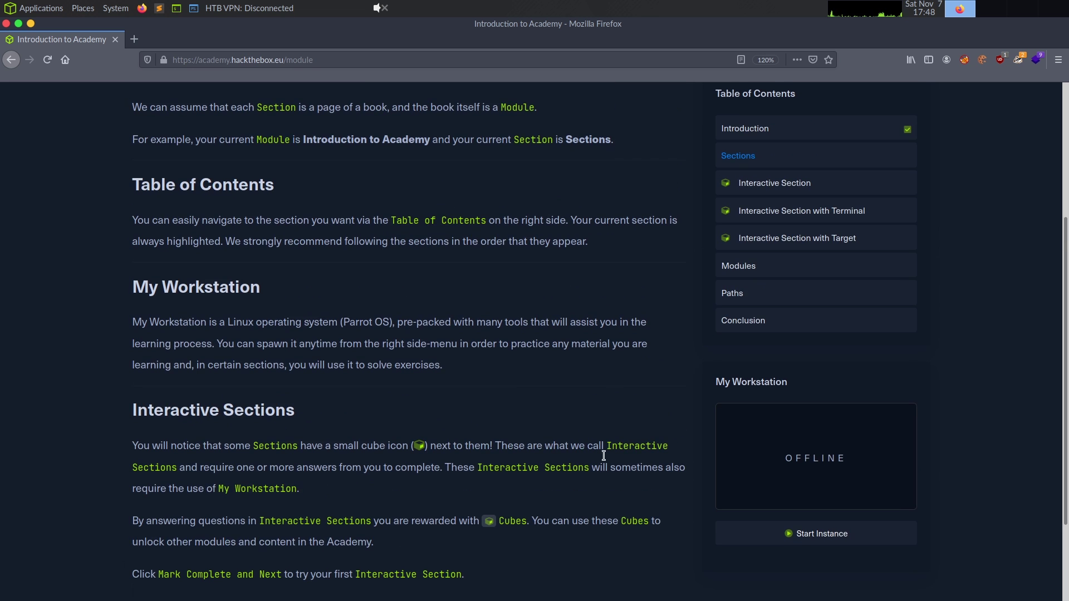
scroll(656, 323, "down", 2)
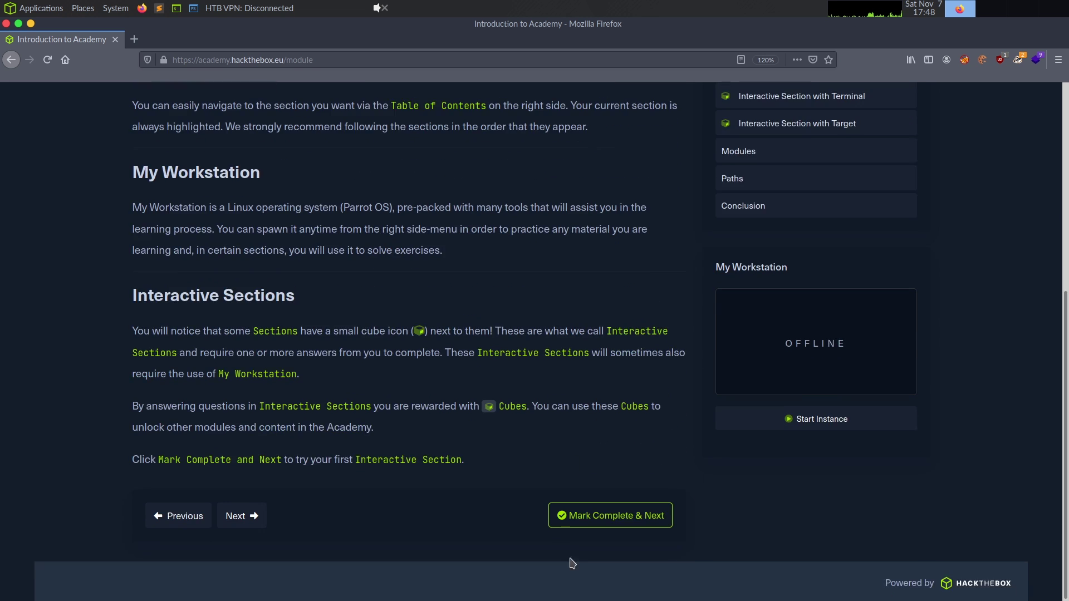
left_click(600, 510)
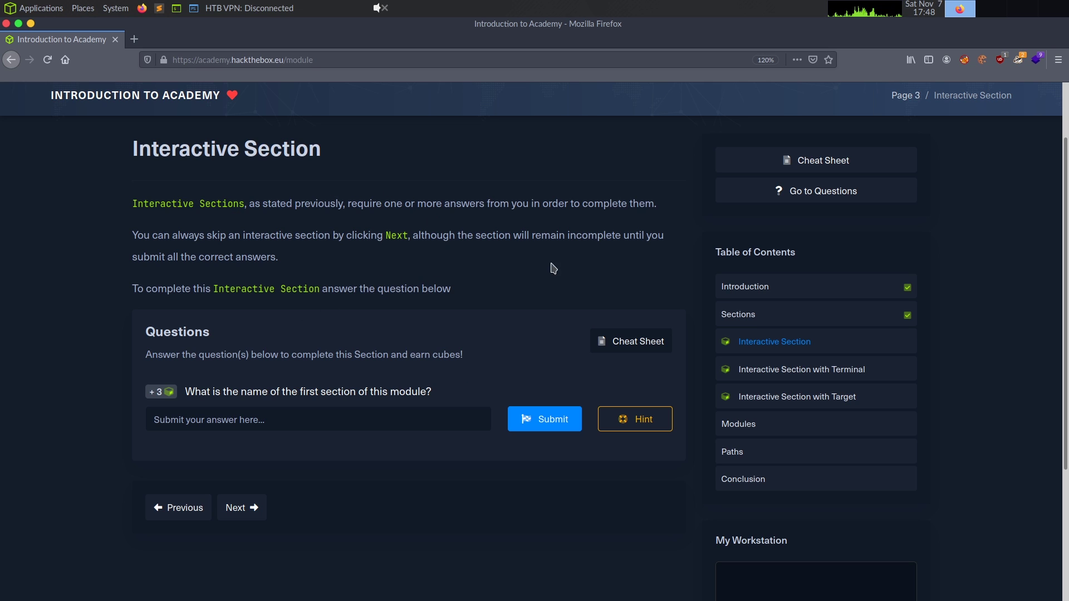
- Check the cheat sheet and hint, then submit the pasted module title as the answer
left_click(647, 350)
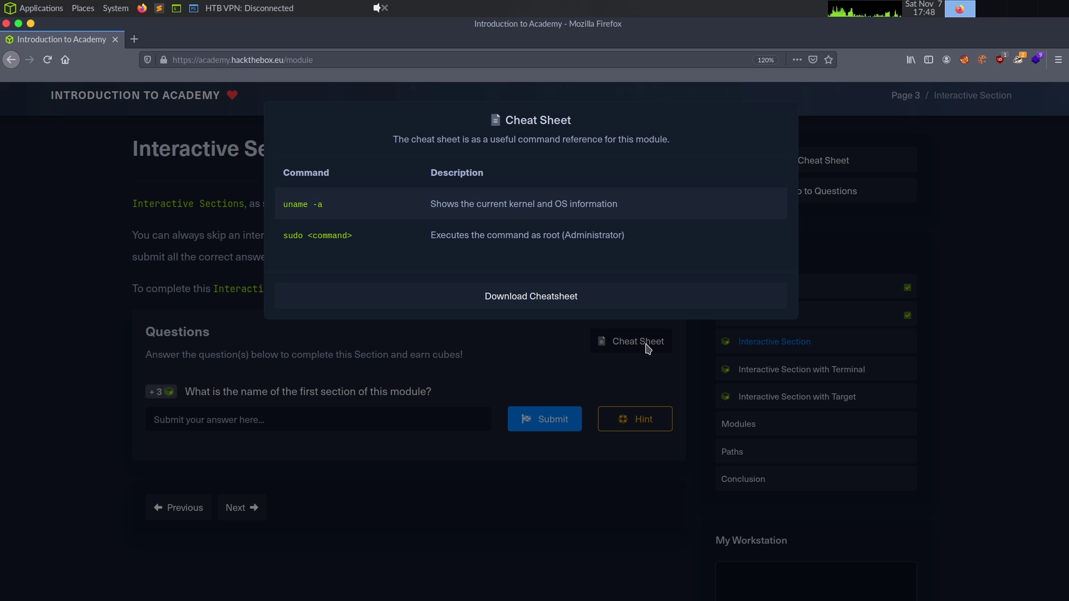
left_click(536, 378)
left_click(640, 422)
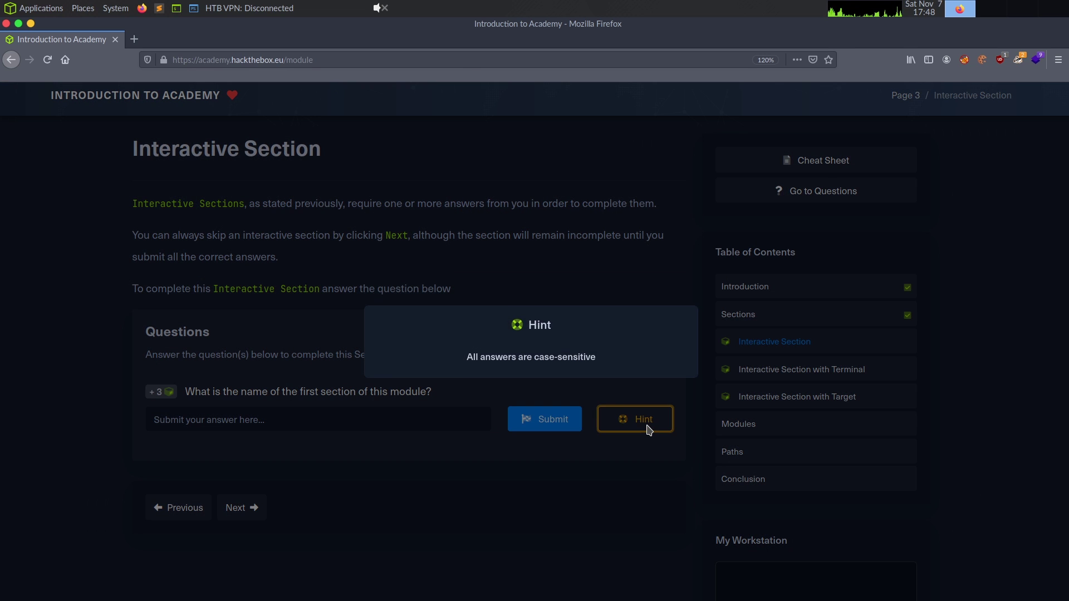
left_click(379, 455)
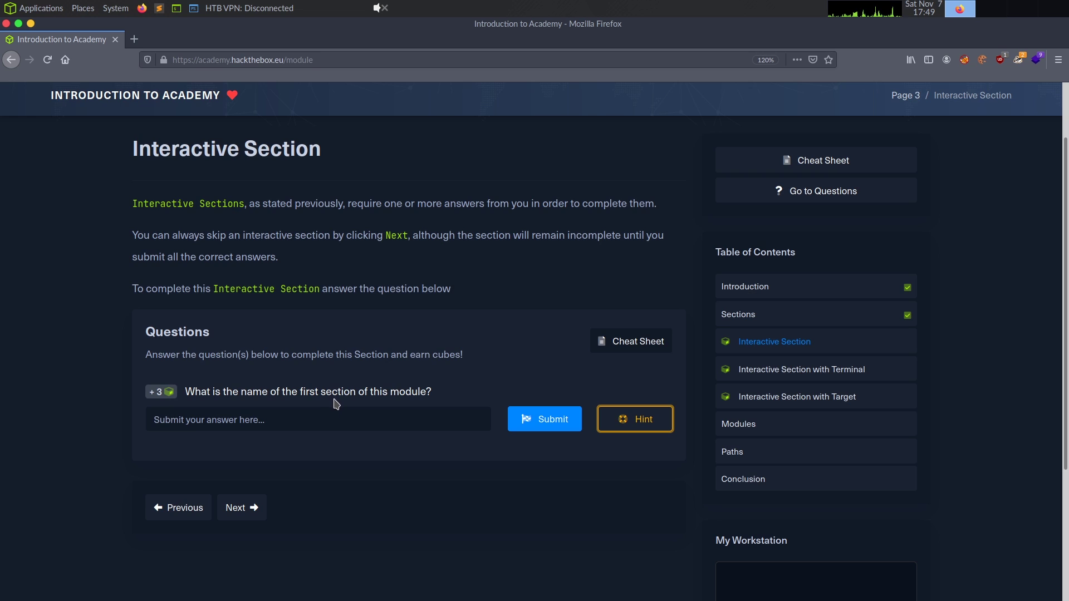
triple_click(162, 93)
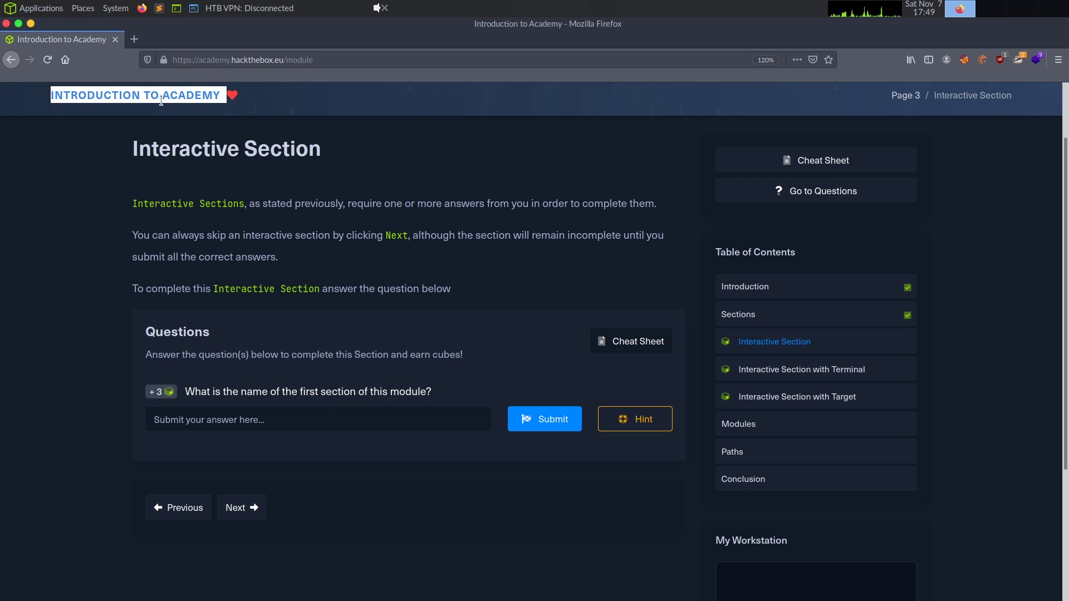
left_click(305, 419)
type("Introduction to Academy")
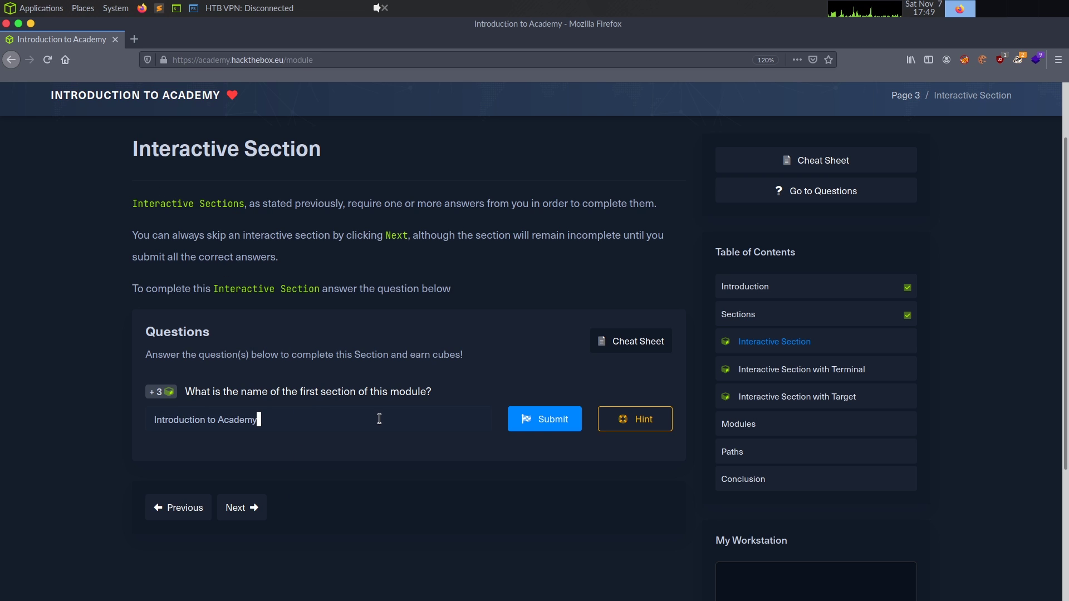
left_click(529, 418)
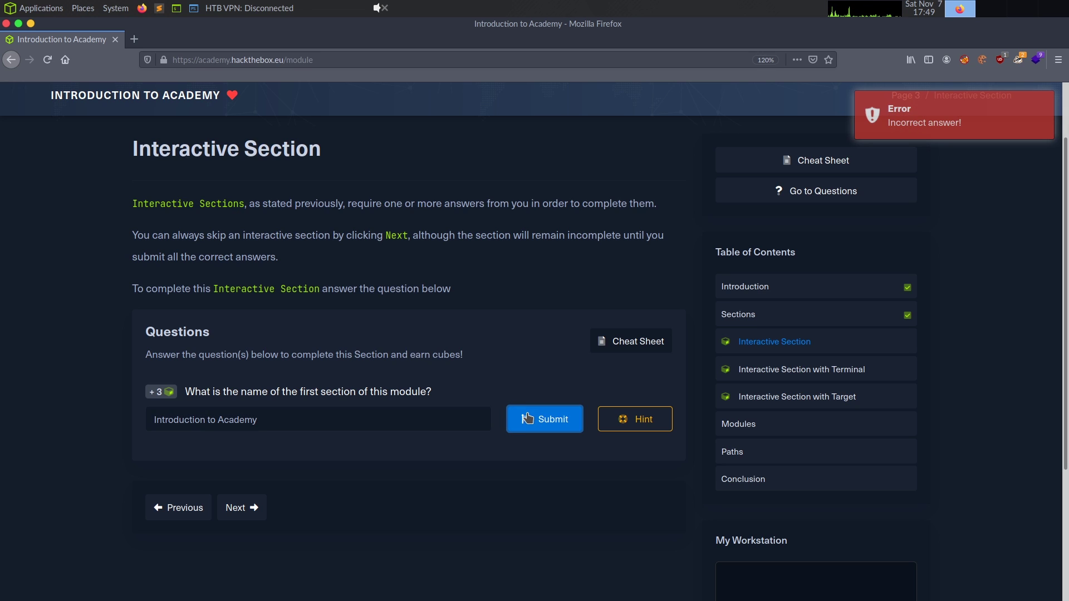
- Retry the answer as 'Introduction To Academy' with a capital T
left_click(211, 420)
key("BackSpace")
type("T")
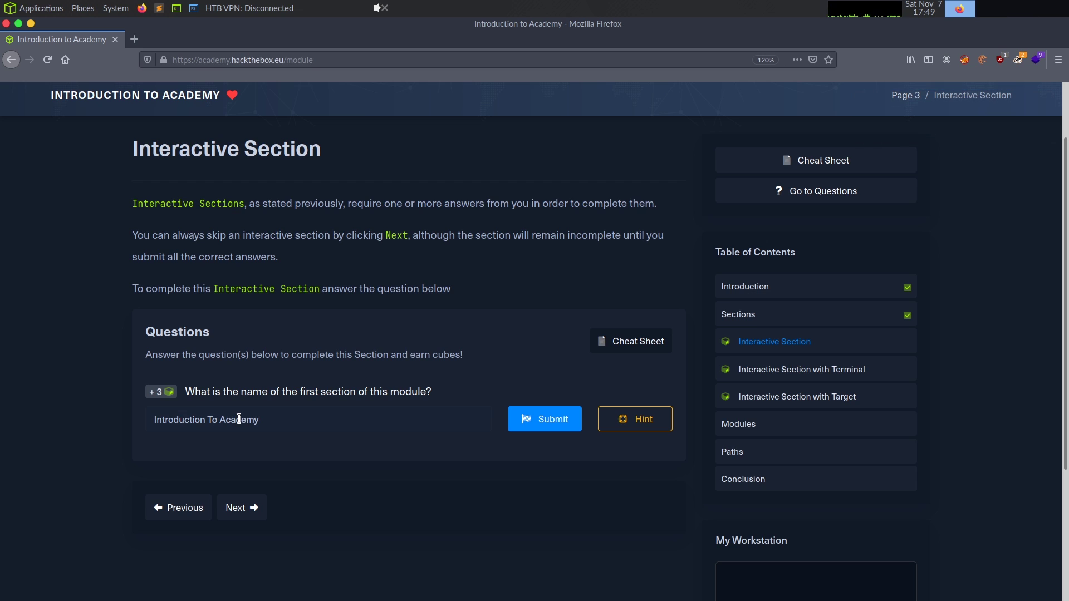
left_click(646, 421)
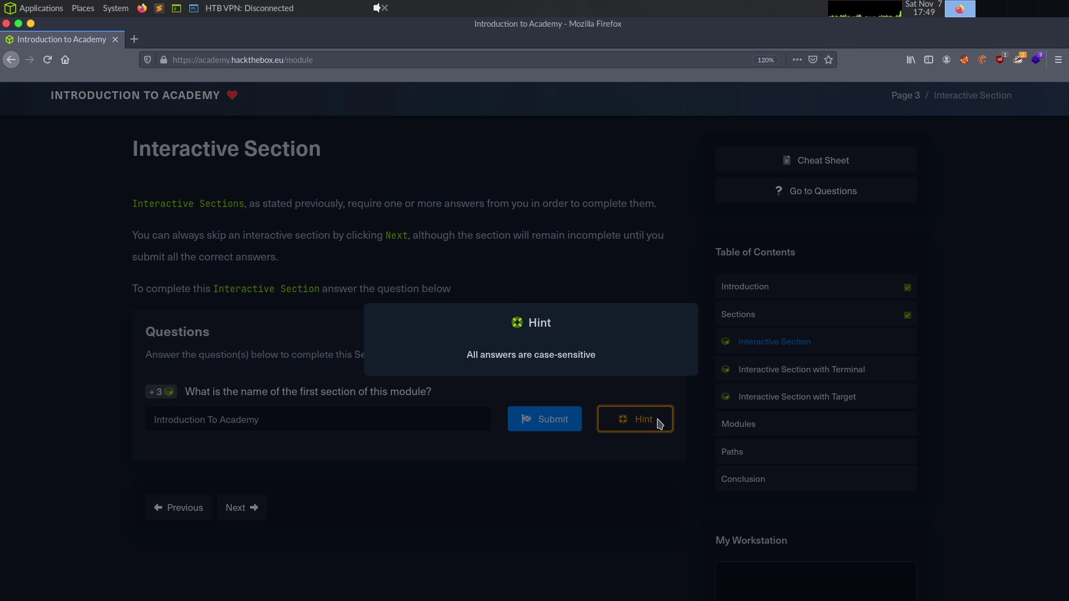
left_click(598, 494)
left_click(564, 415)
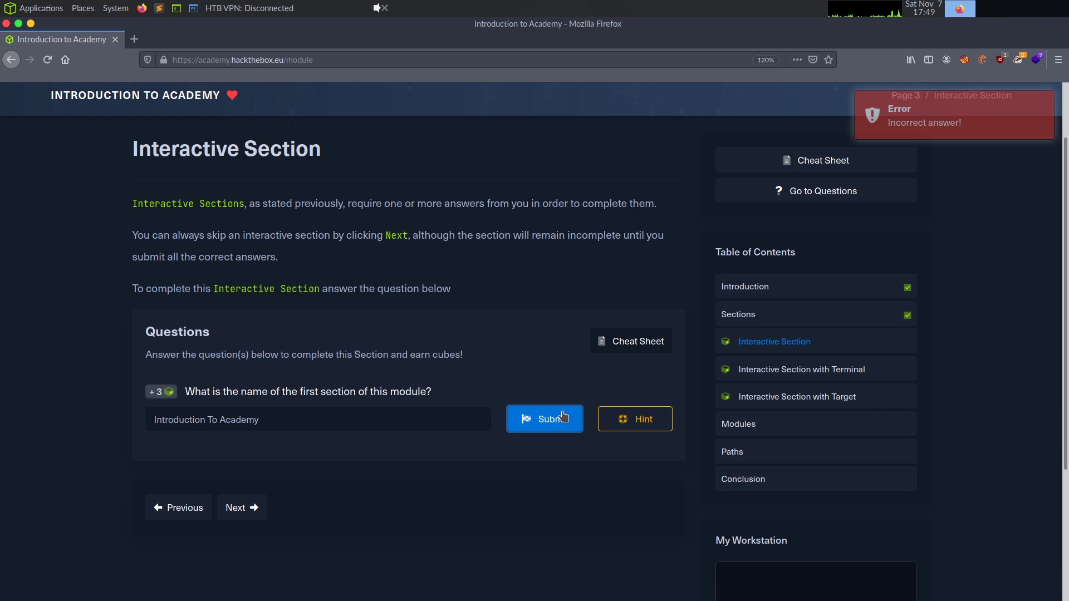
- Submit 'Introduction' for 3 cubes and mark the Interactive Section complete
left_click(396, 412)
triple_click(397, 412)
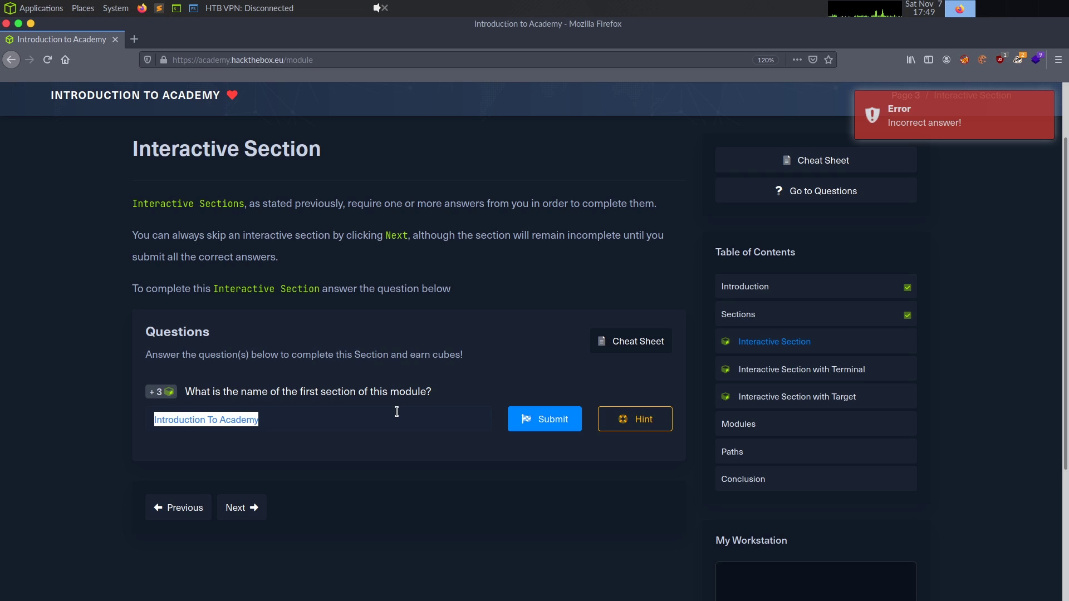
key("BackSpace")
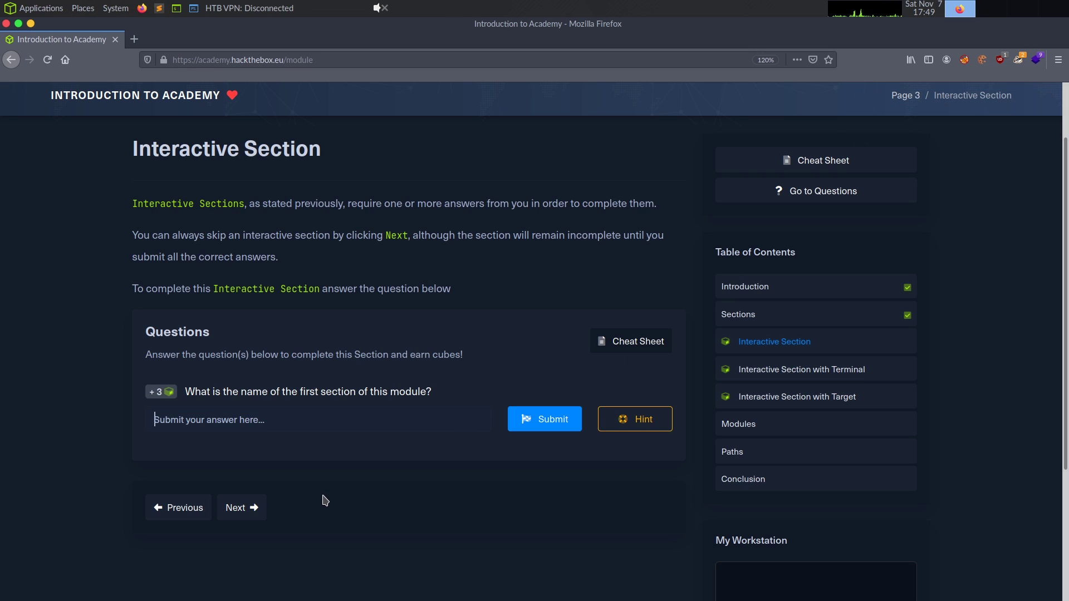
type("Introduction")
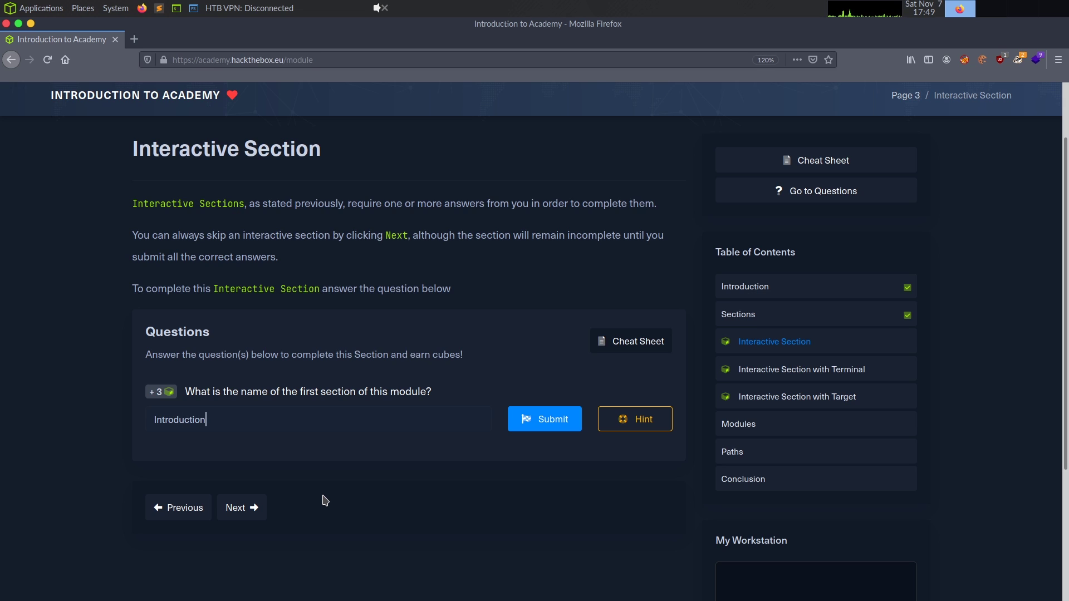
key("Return")
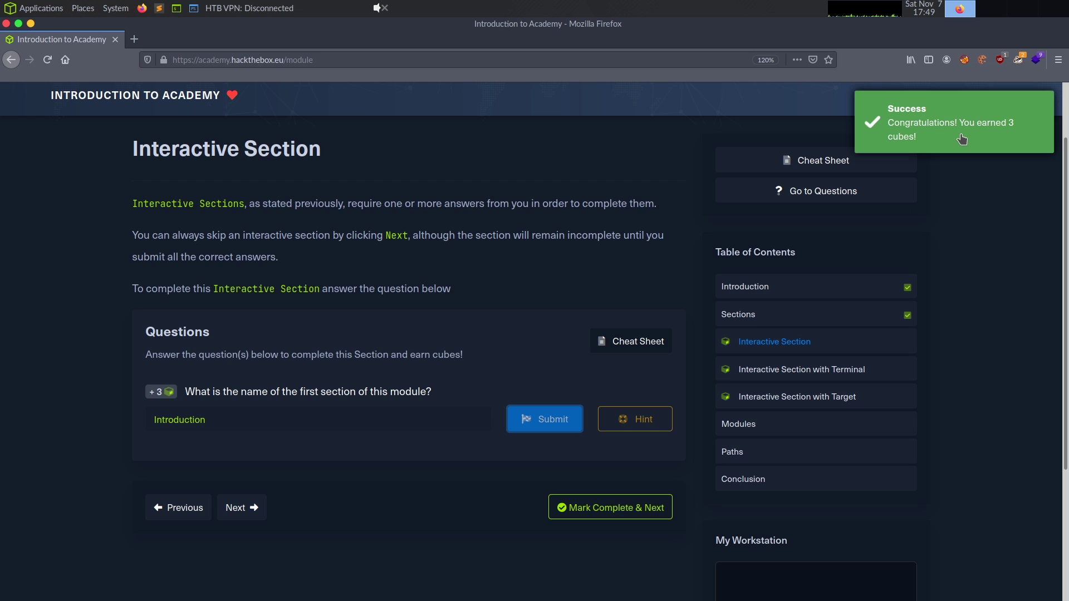
left_click(607, 508)
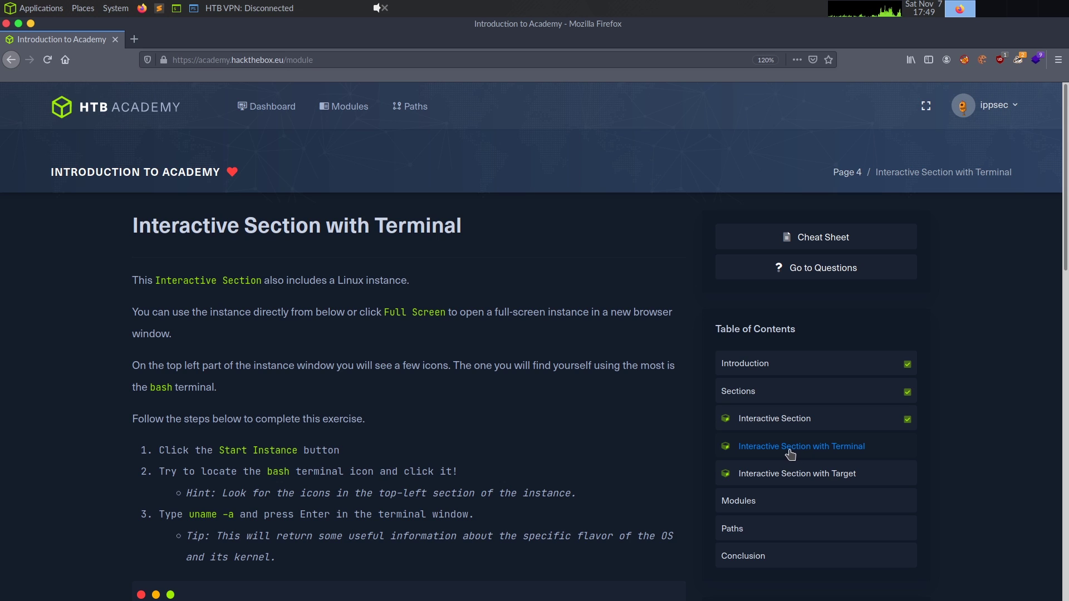
- Start the Linux instance and wait for the Parrot desktop with its welcome terminal
scroll(477, 447, "down", 3)
scroll(476, 443, "down", 7)
left_click(423, 413)
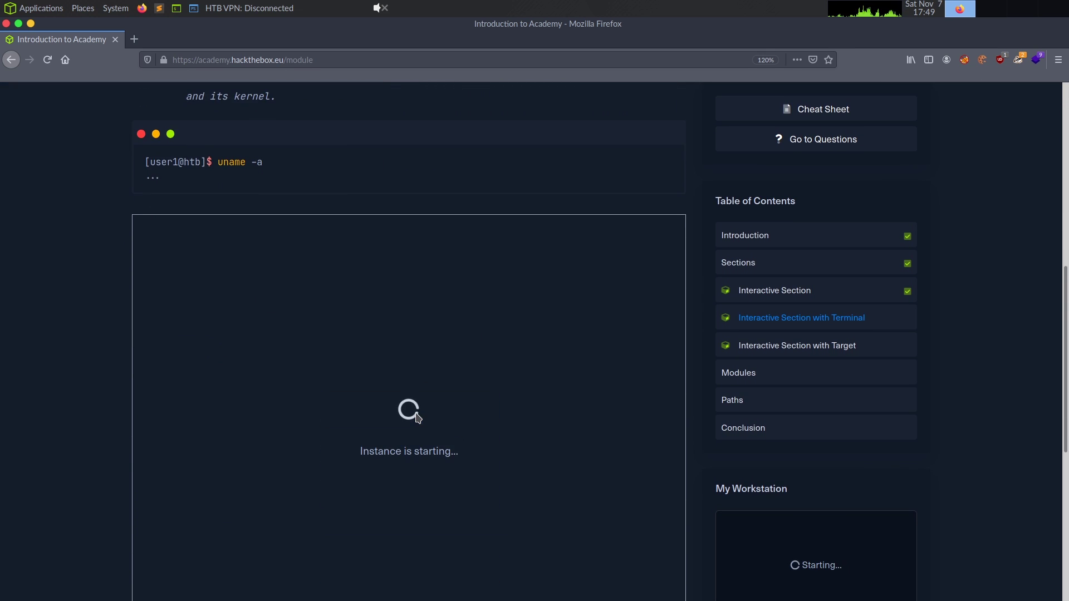
scroll(420, 417, "down", 2)
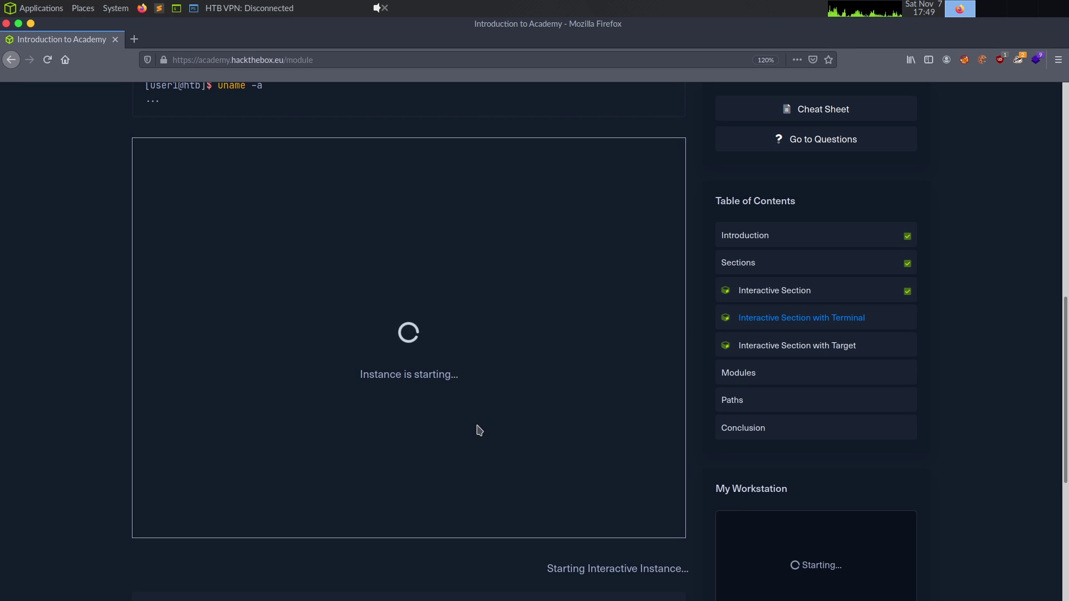
scroll(479, 425, "up", 6)
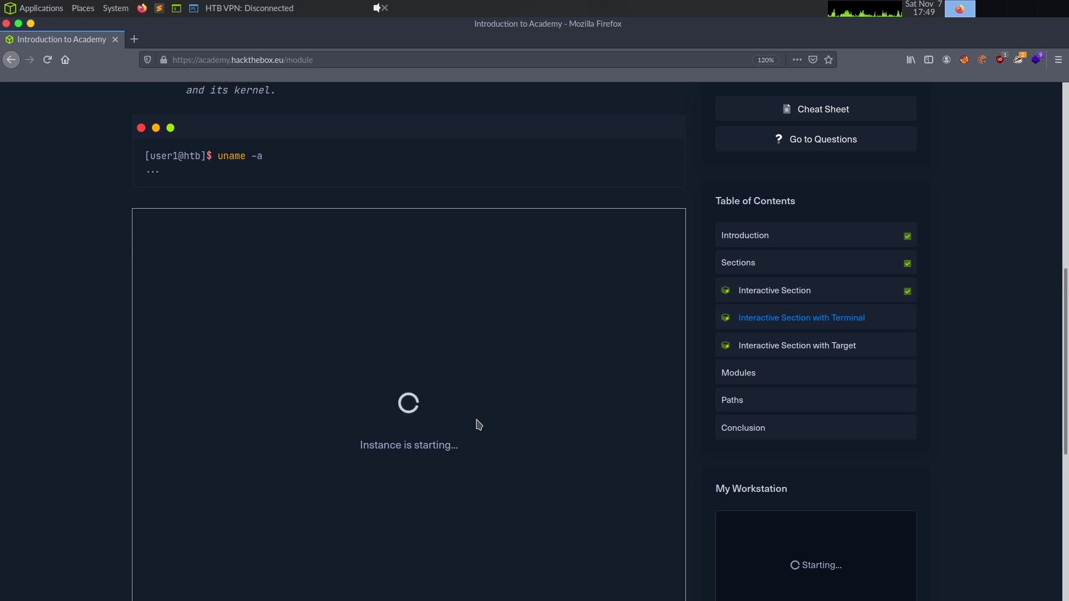
scroll(479, 425, "up", 3)
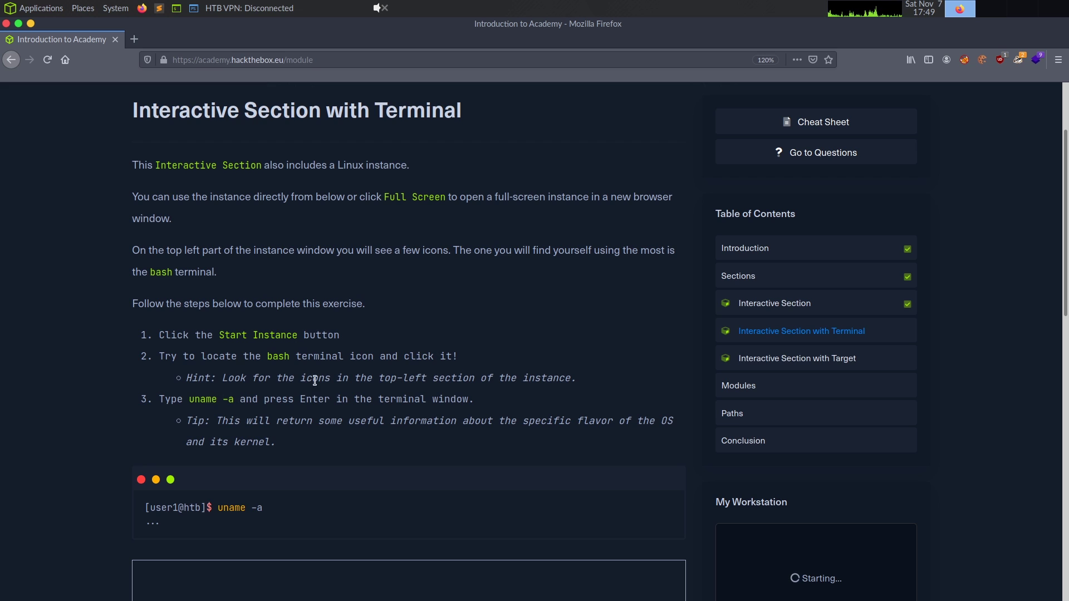
scroll(320, 380, "down", 10)
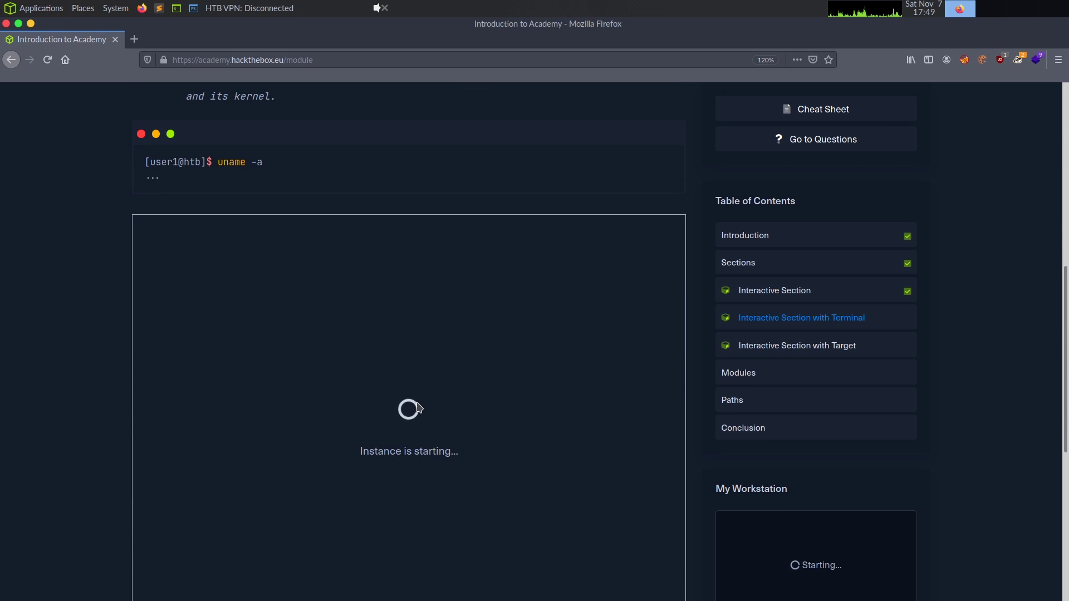
scroll(422, 406, "down", 2)
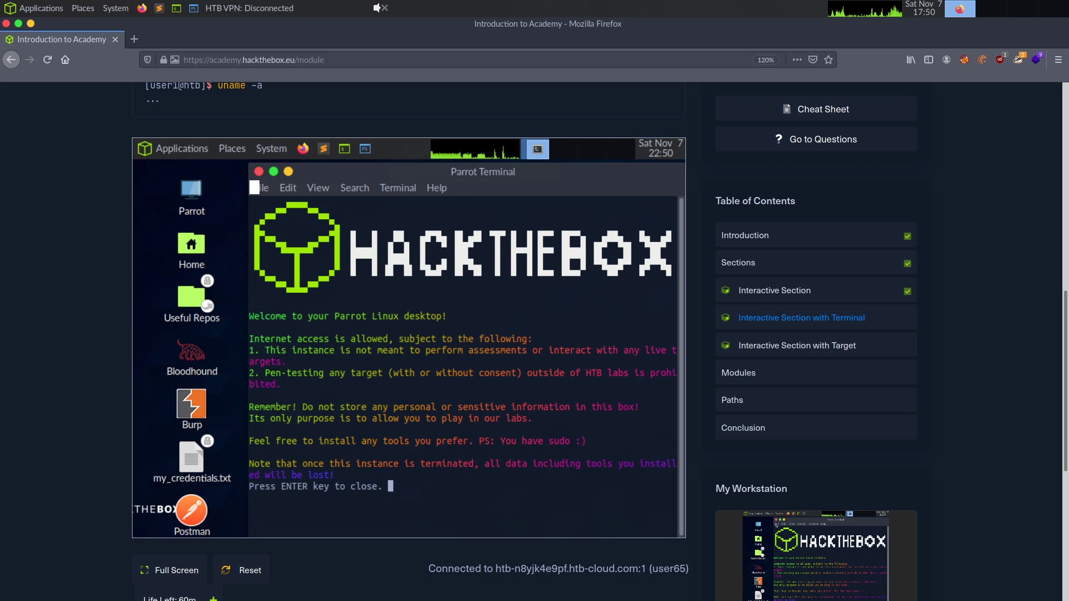
- Close the instance's welcome terminal and launch Chromium on the instance with Alt+F2
left_click(260, 173)
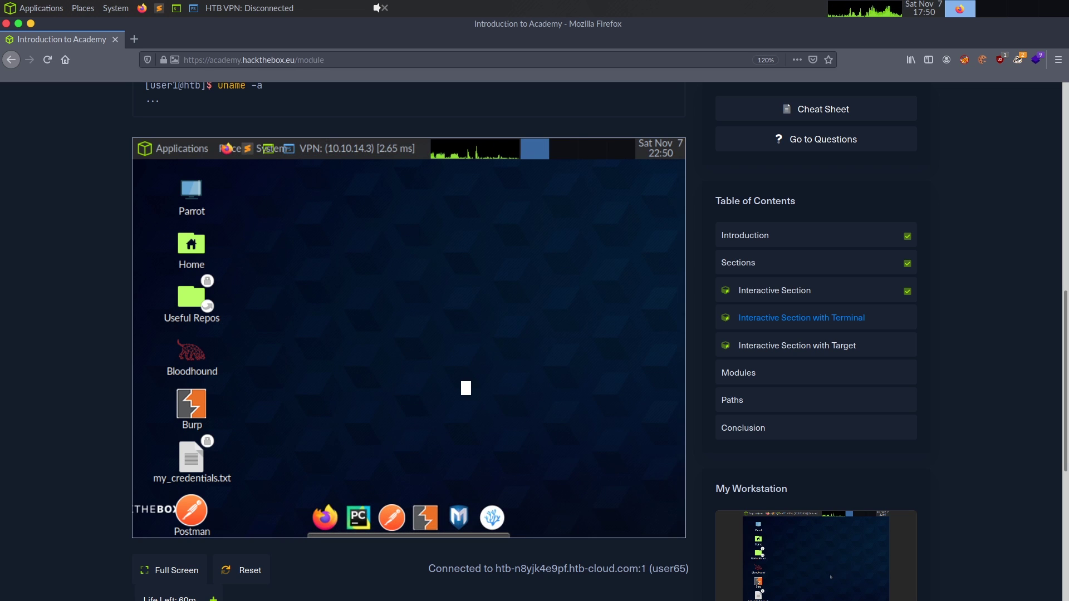
key("alt+F2")
type("chrom")
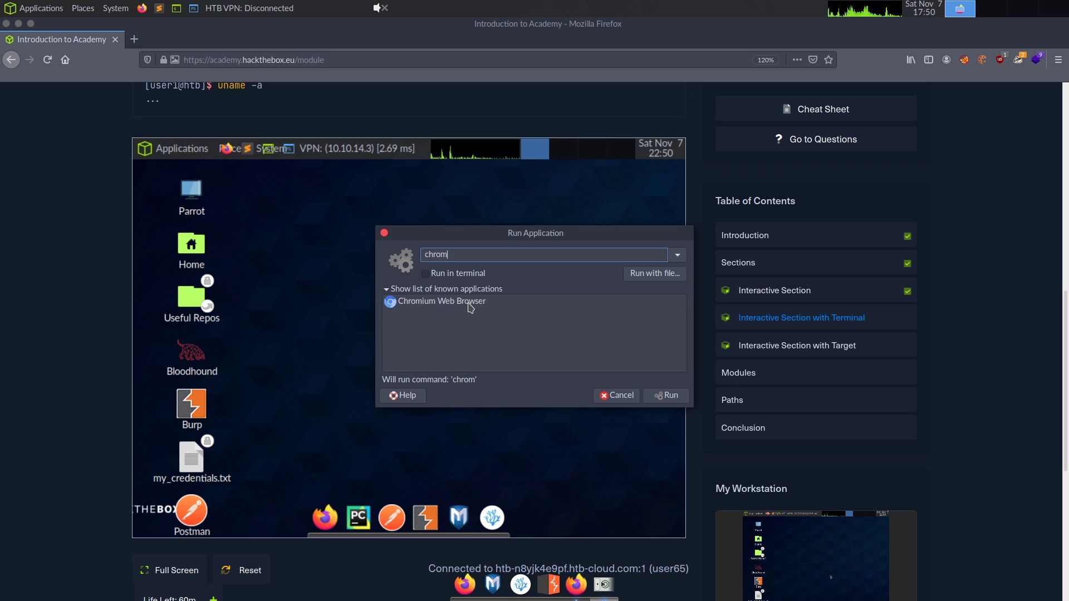
double_click(470, 308)
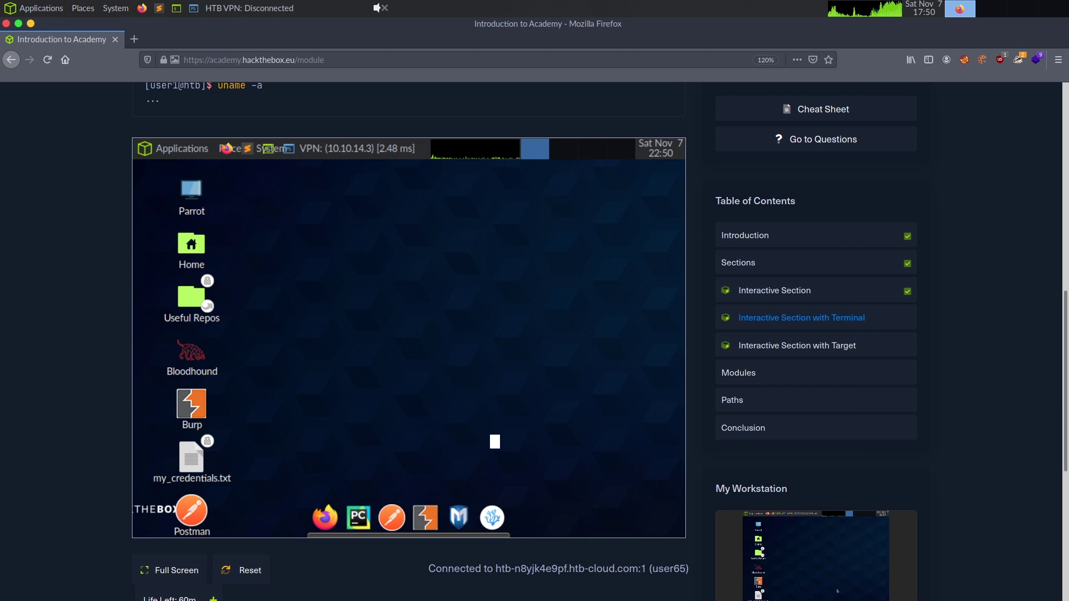
- Load the pasted instance viewer address in its own tab, then return to the module tab
scroll(99, 556, "down", 1)
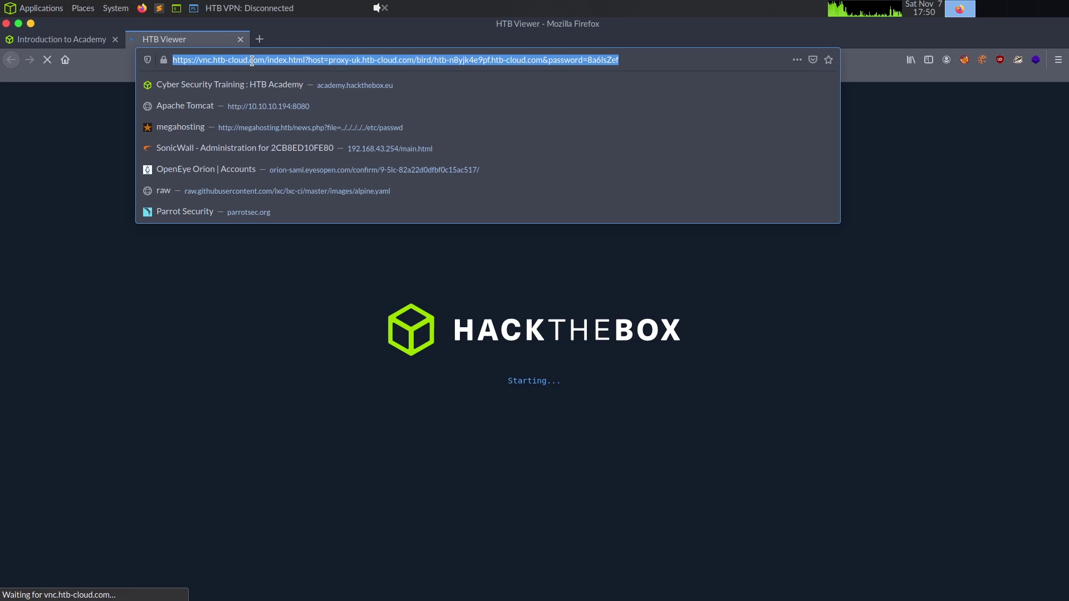
key("BackSpace")
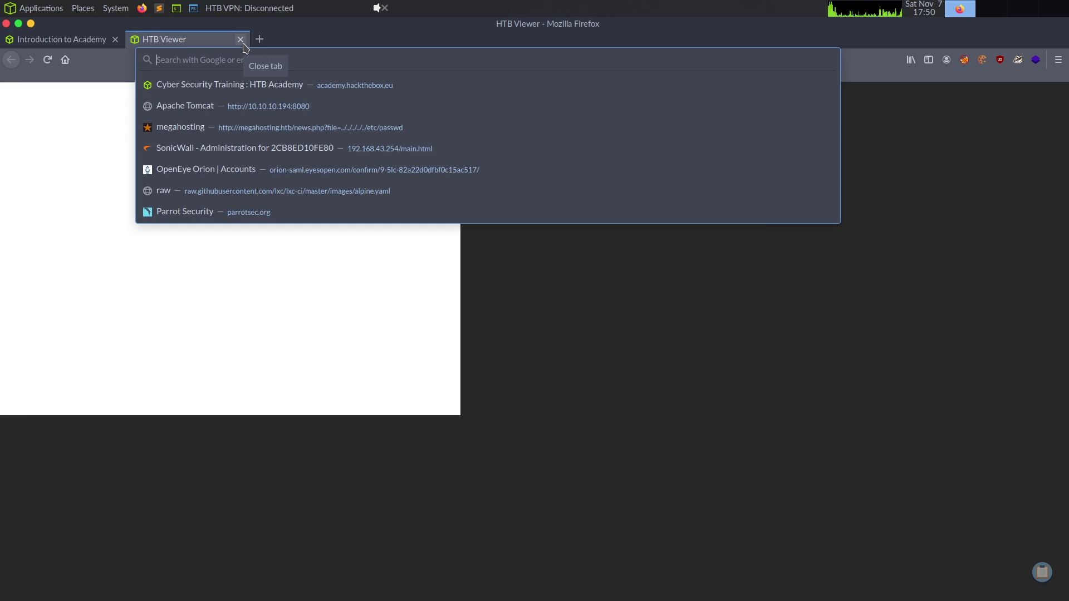
key("ctrl+v")
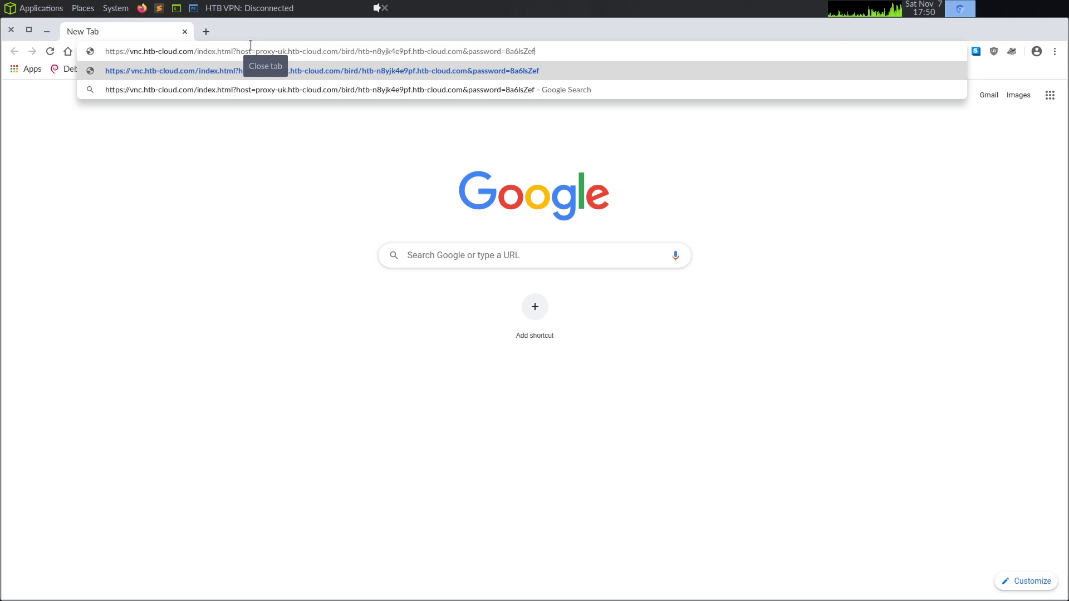
key("Return")
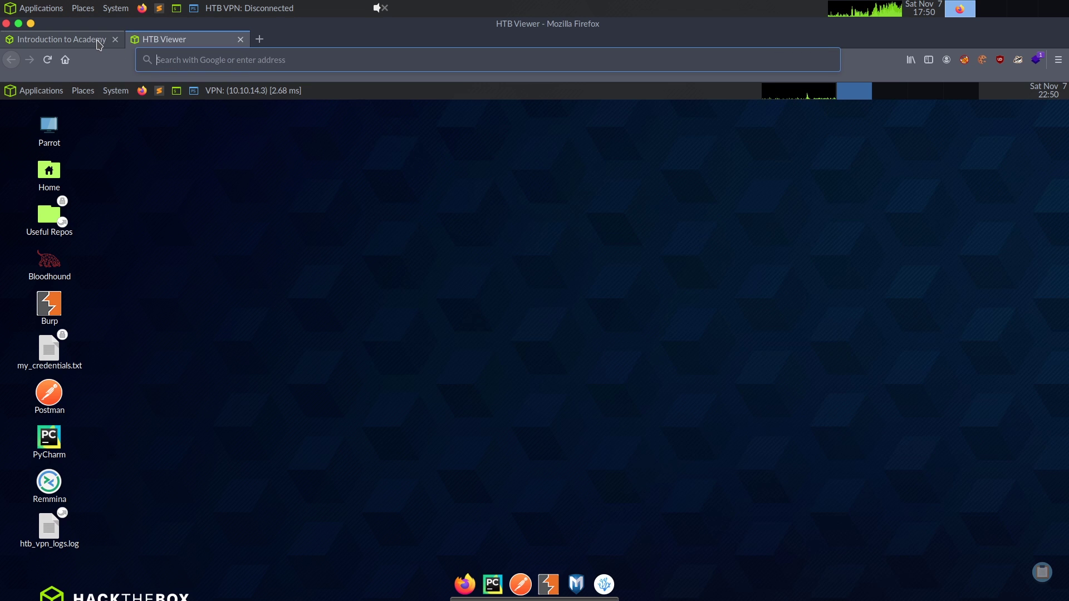
left_click(99, 43)
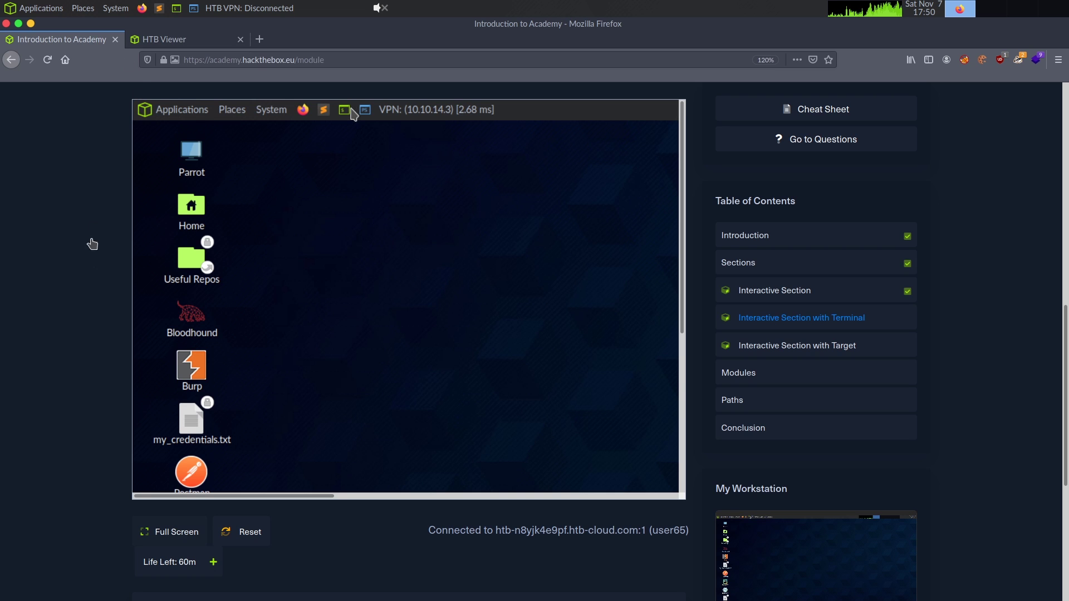
scroll(268, 420, "down", 1)
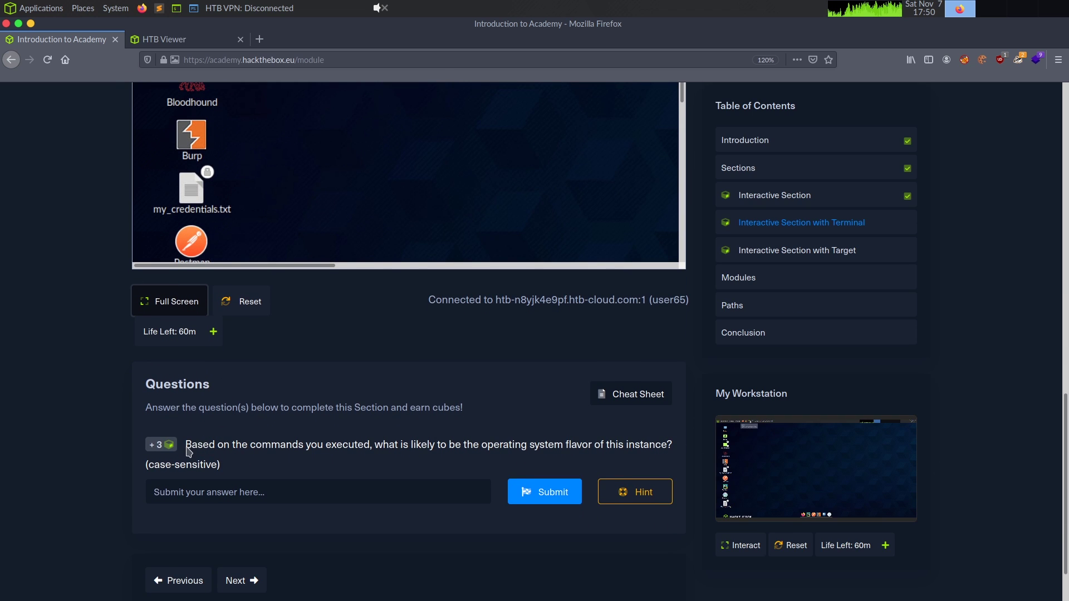
left_click_drag(186, 449, 203, 448)
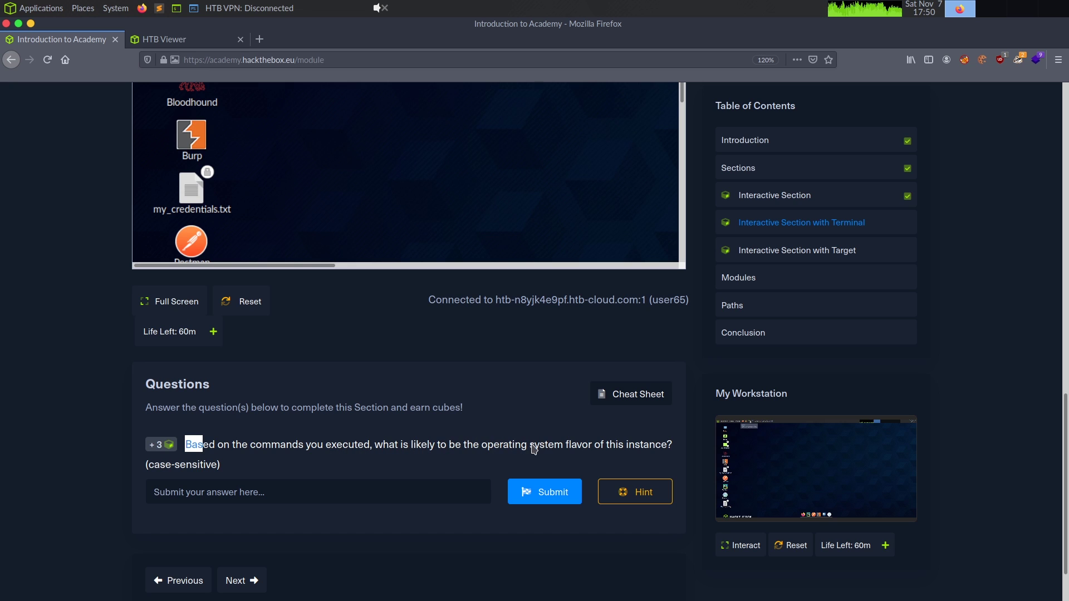
left_click(644, 497)
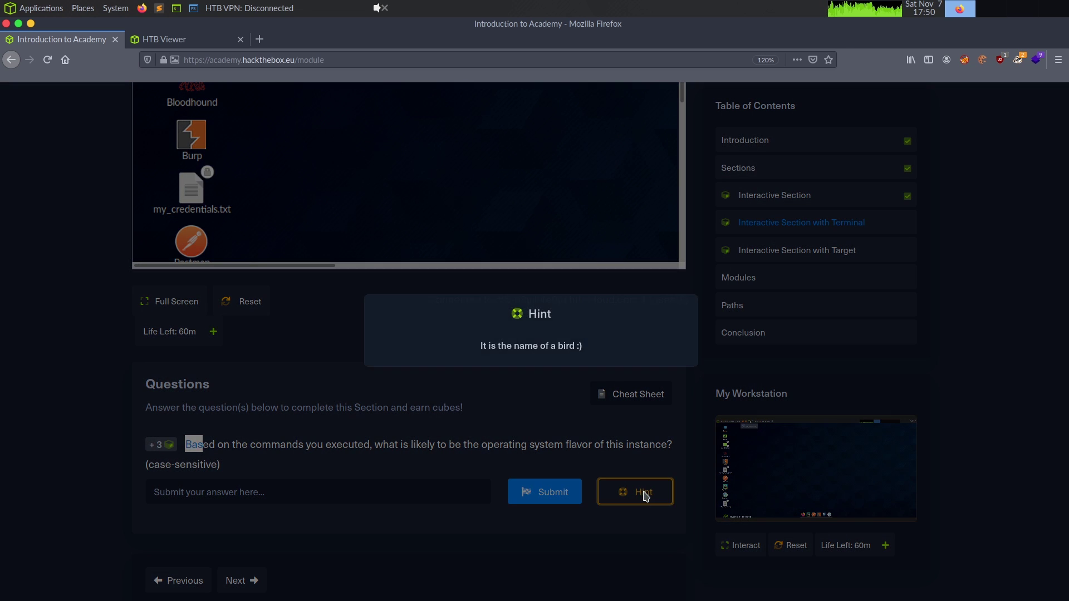
left_click(490, 430)
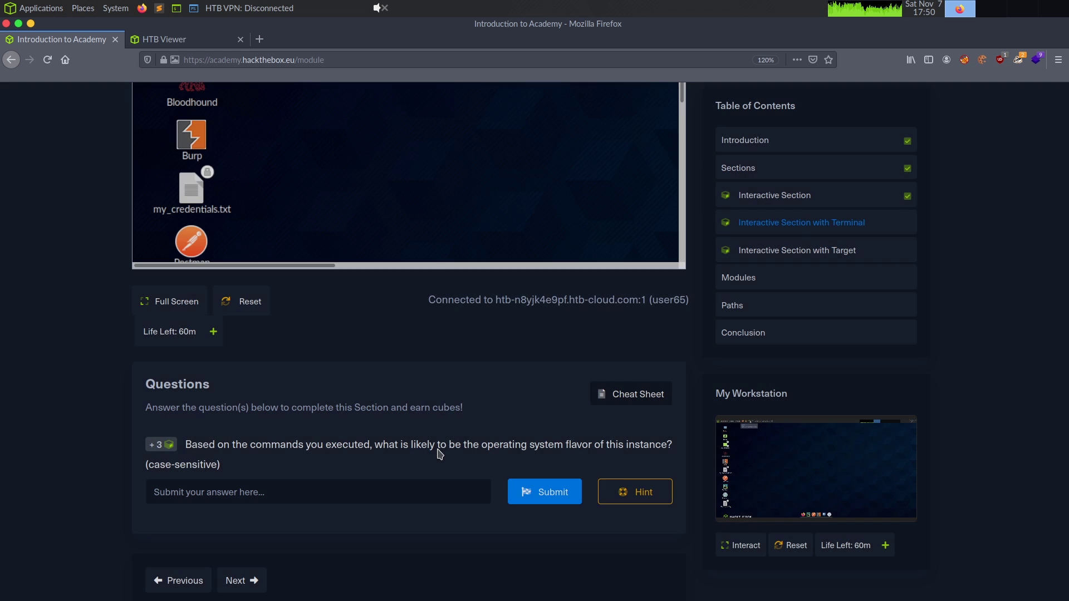
scroll(437, 453, "up", 5)
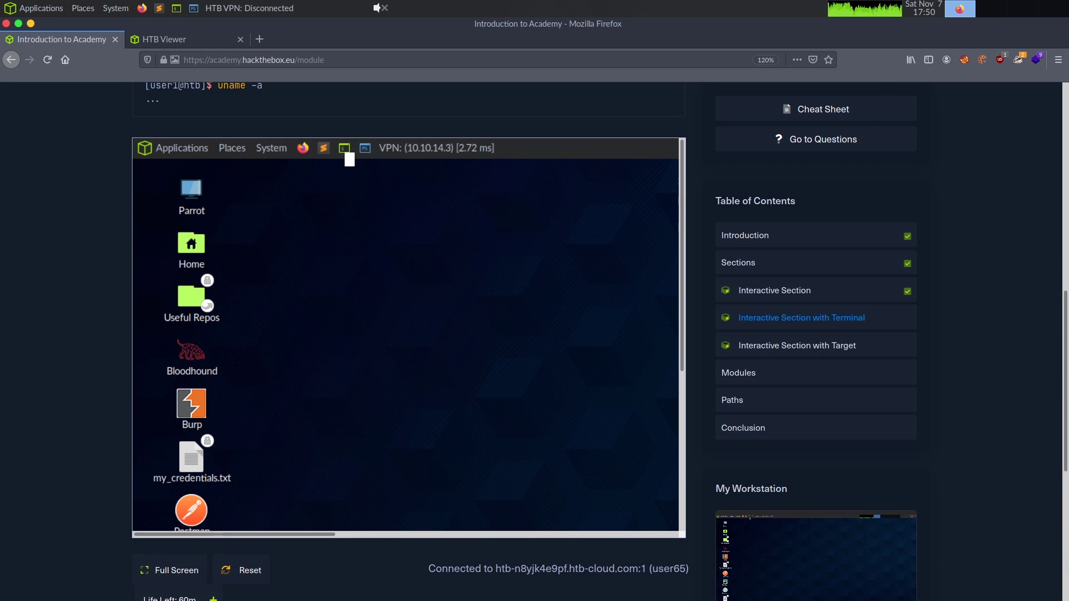
- Open a maximized terminal on the workstation and run uname -a
left_click(346, 151)
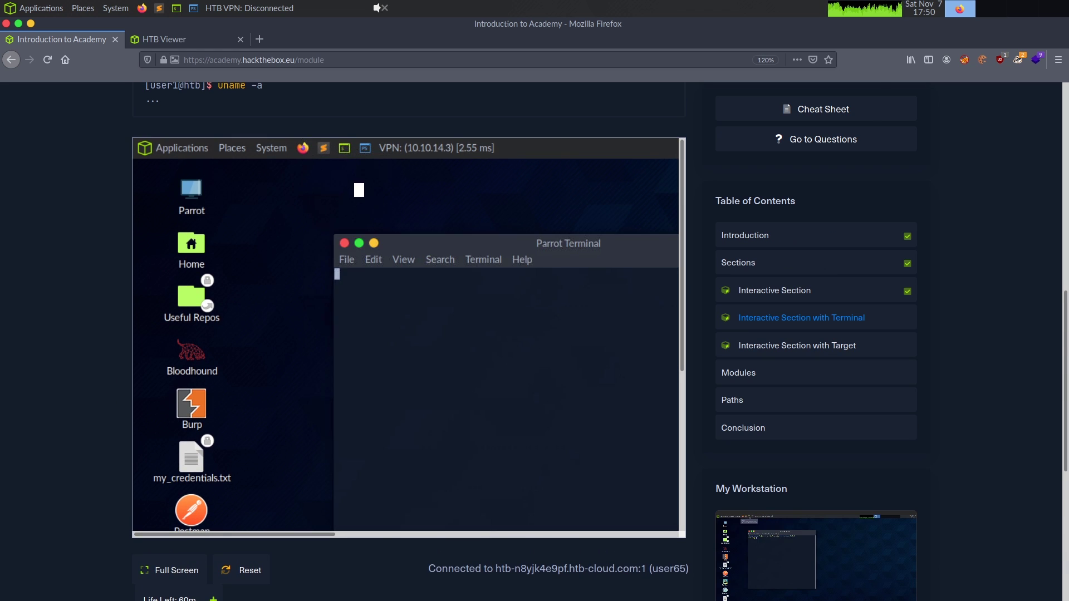
left_click_drag(485, 245, 365, 193)
left_click(241, 192)
type("uname -a")
key("Return")
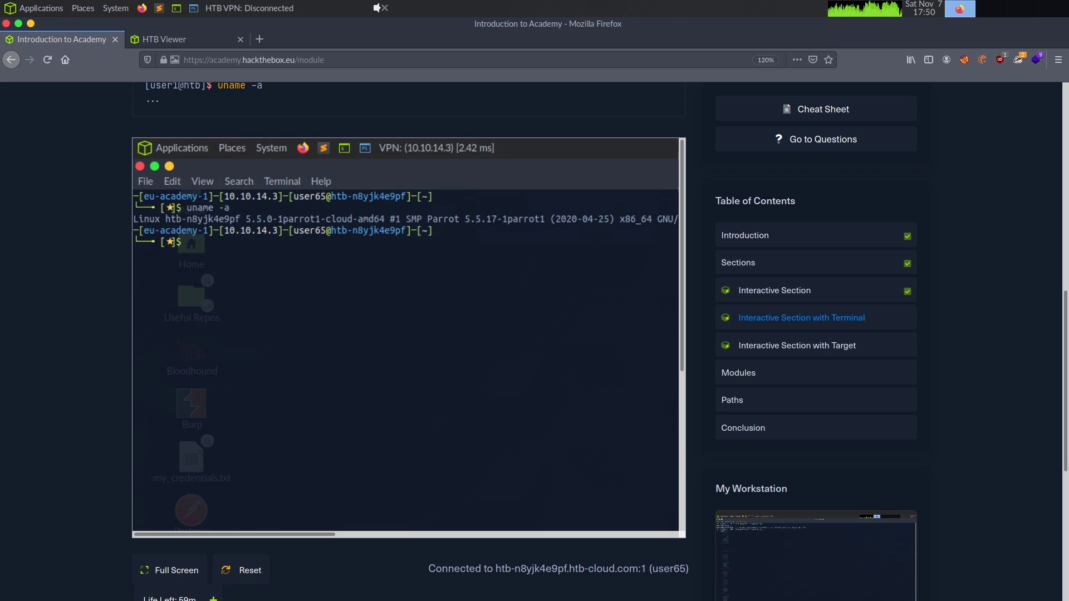
- Select the word Parrot in the uname output and copy it
double_click(449, 226)
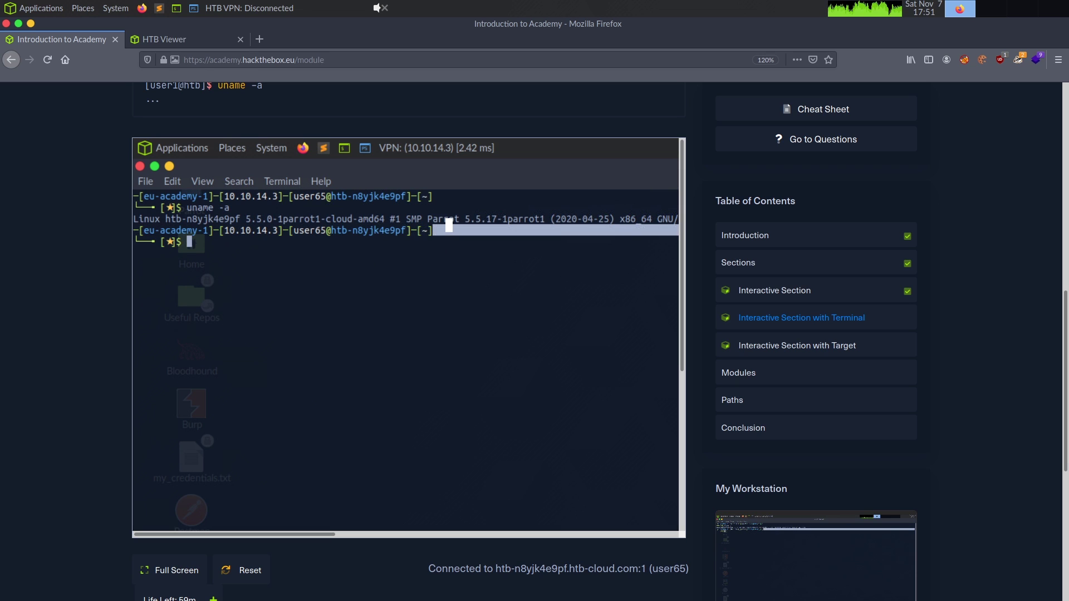
triple_click(440, 220)
left_click(440, 220)
double_click(440, 220)
right_click(441, 220)
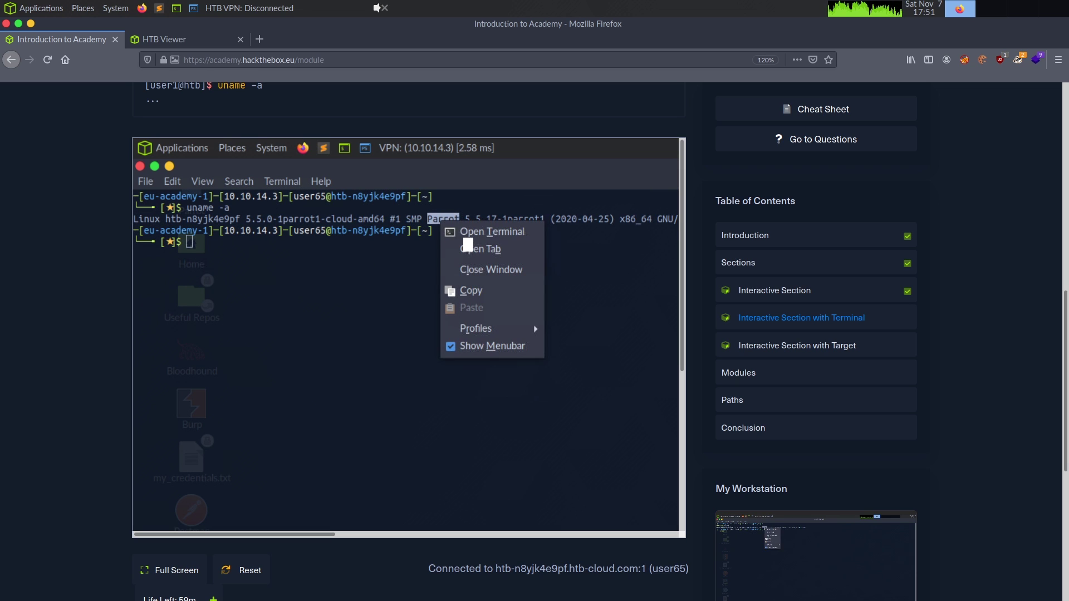
left_click(473, 289)
- Test the clipboard by pasting Parrot into the address bar, then return to the lesson
left_click(276, 59)
key("ctrl+v")
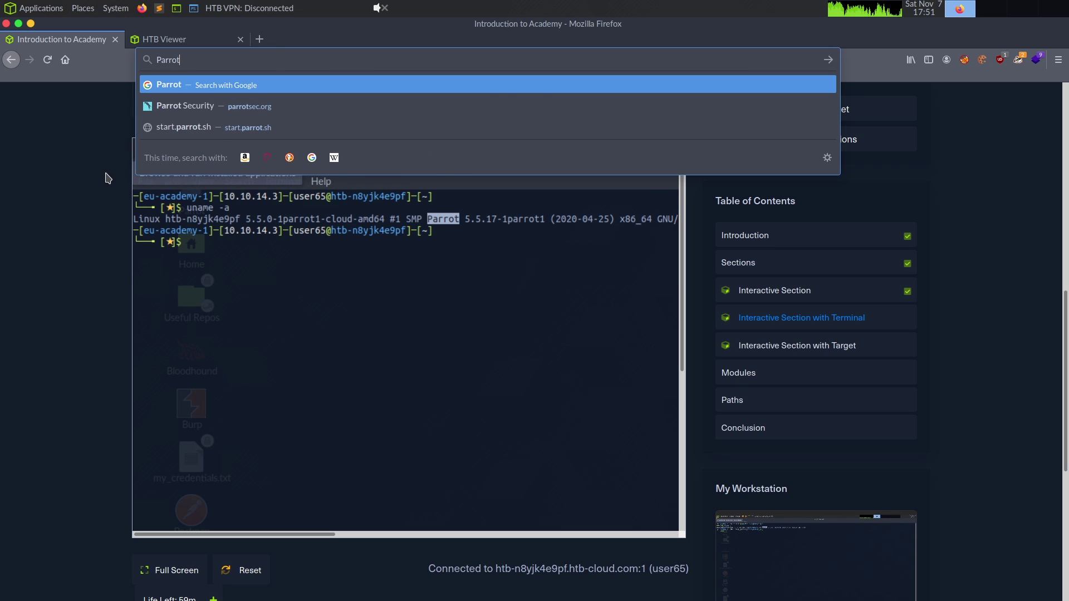
left_click(424, 305)
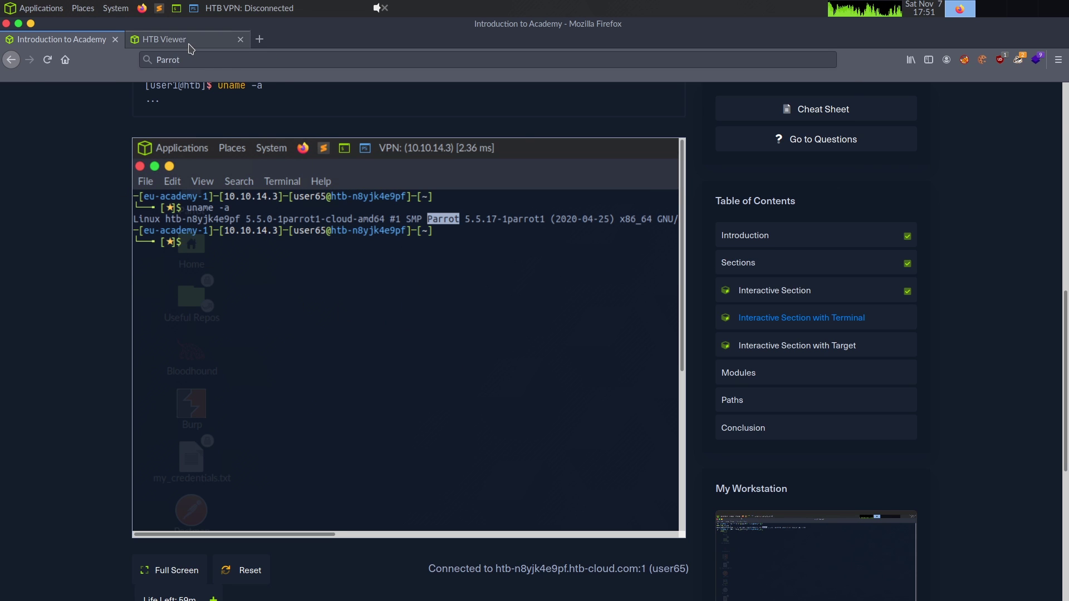
left_click(188, 44)
left_click(394, 274)
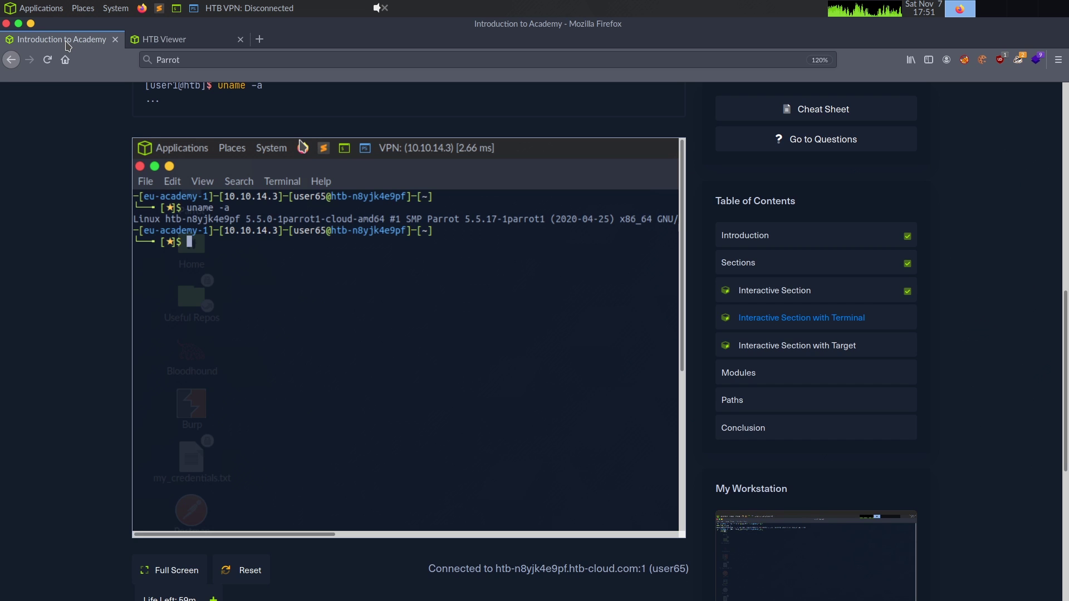
- In the Chromium viewer, copy Parrot from the terminal and verify it in the viewer's clipboard panel
key("alt+Tab")
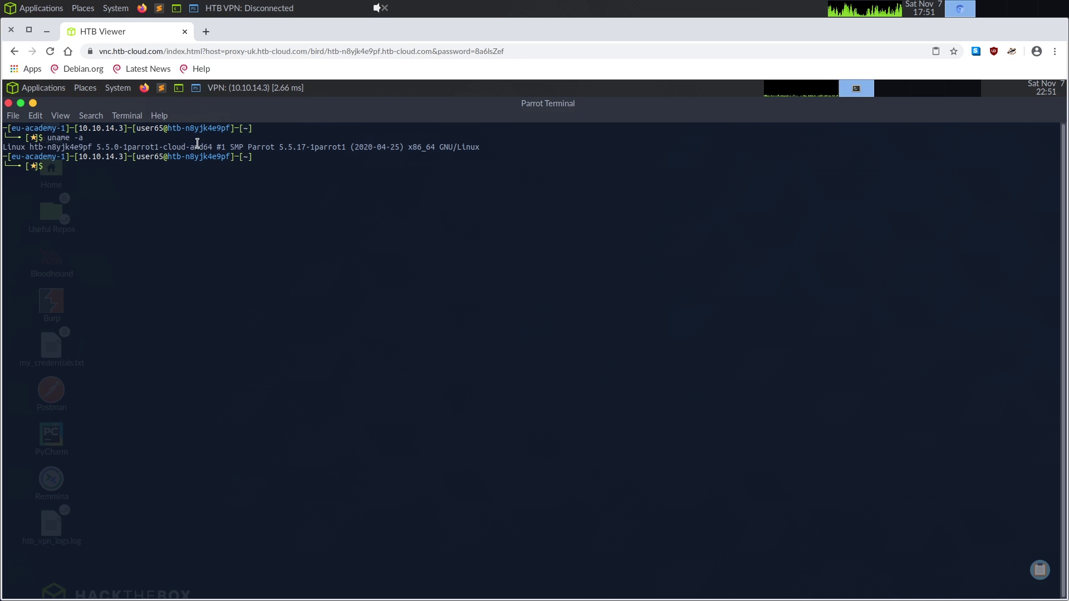
double_click(262, 147)
right_click(261, 147)
left_click(276, 53)
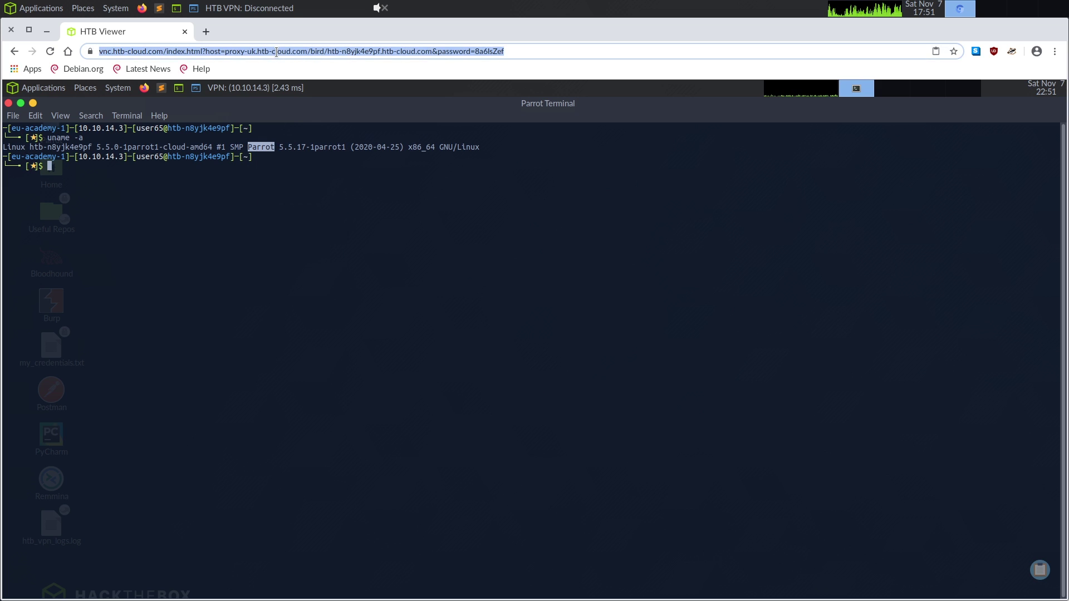
key("ctrl+v")
left_click(934, 441)
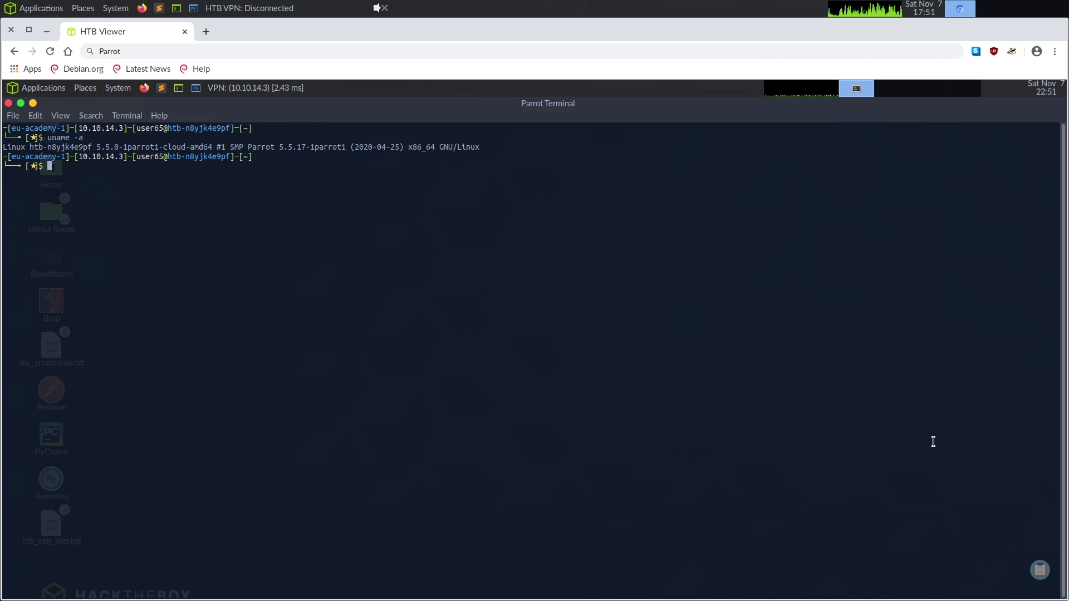
left_click(1038, 571)
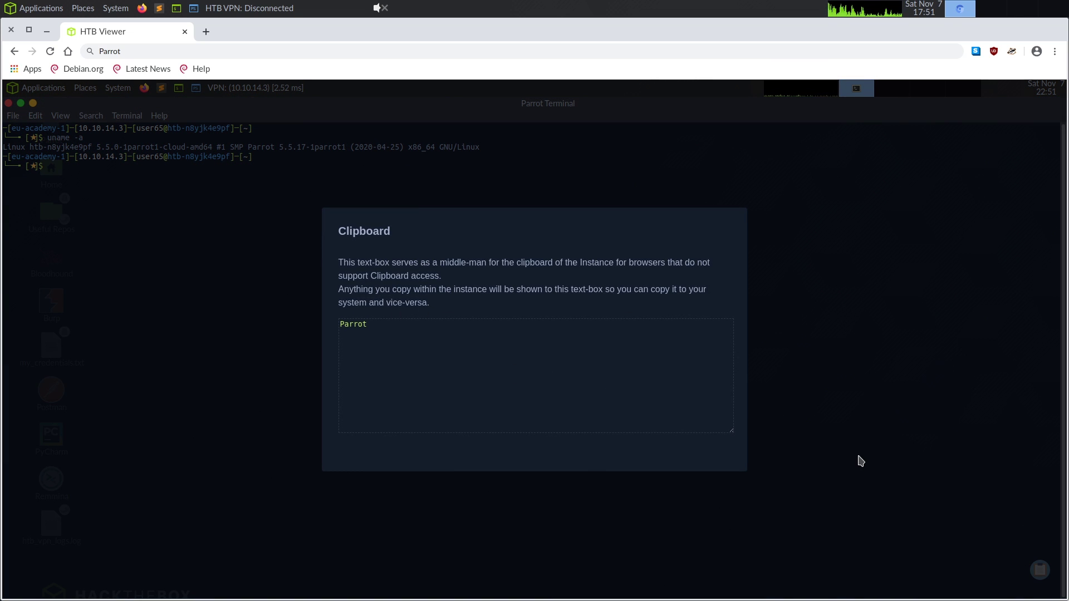
left_click(795, 458)
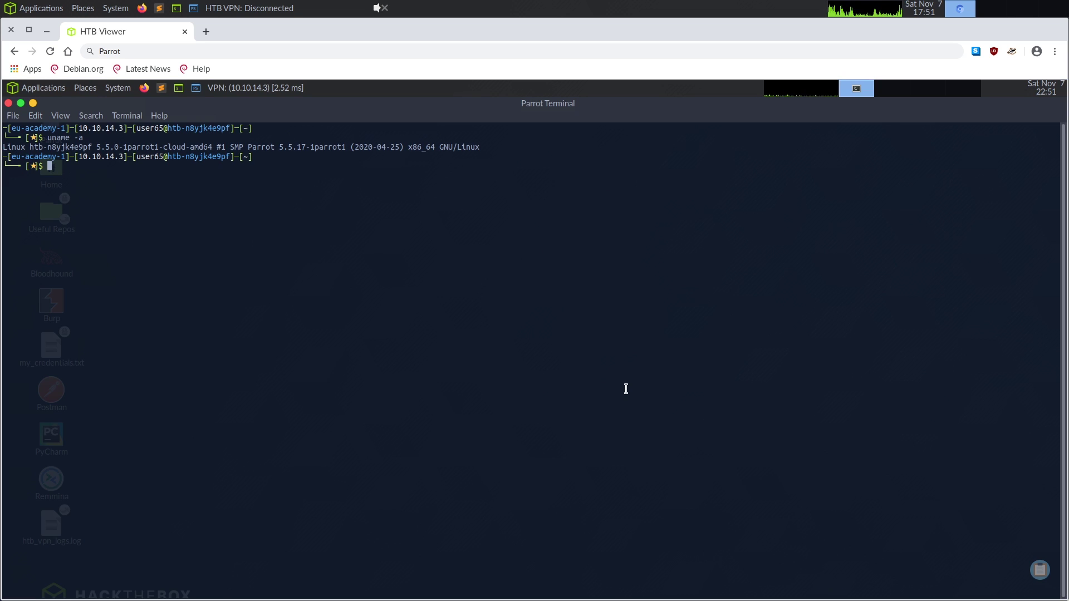
key("alt+Tab")
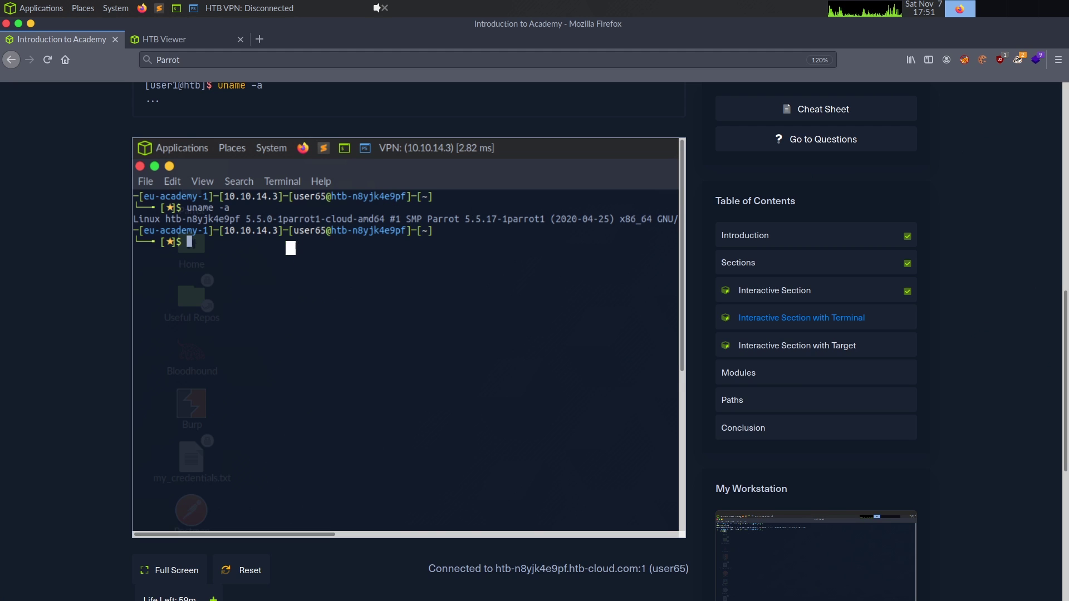
- Submit 'Parrot' as the OS flavor answer and mark the section complete
scroll(114, 308, "down", 5)
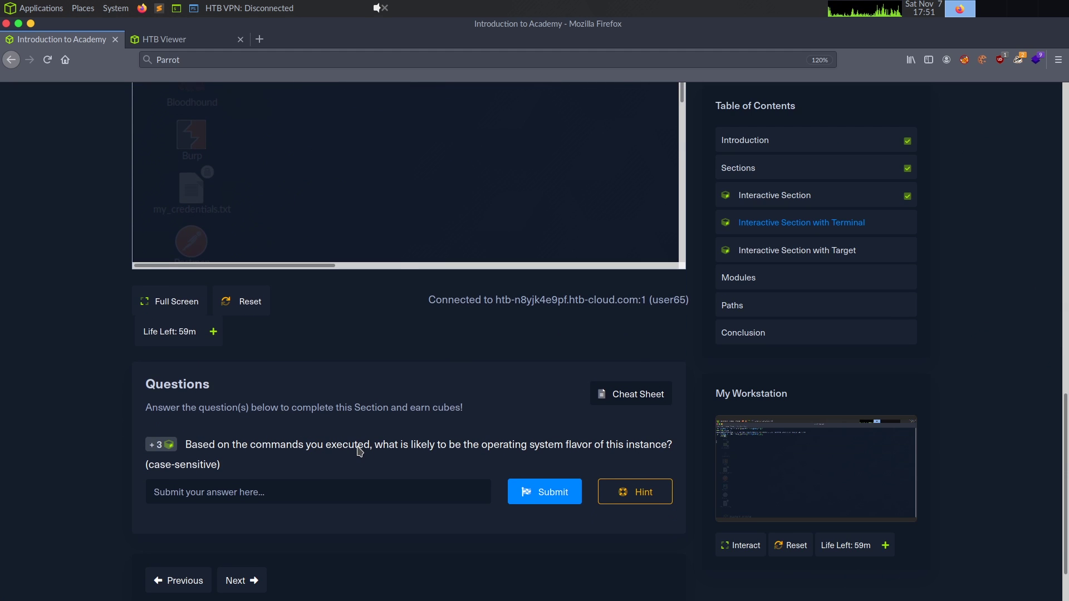
left_click(321, 494)
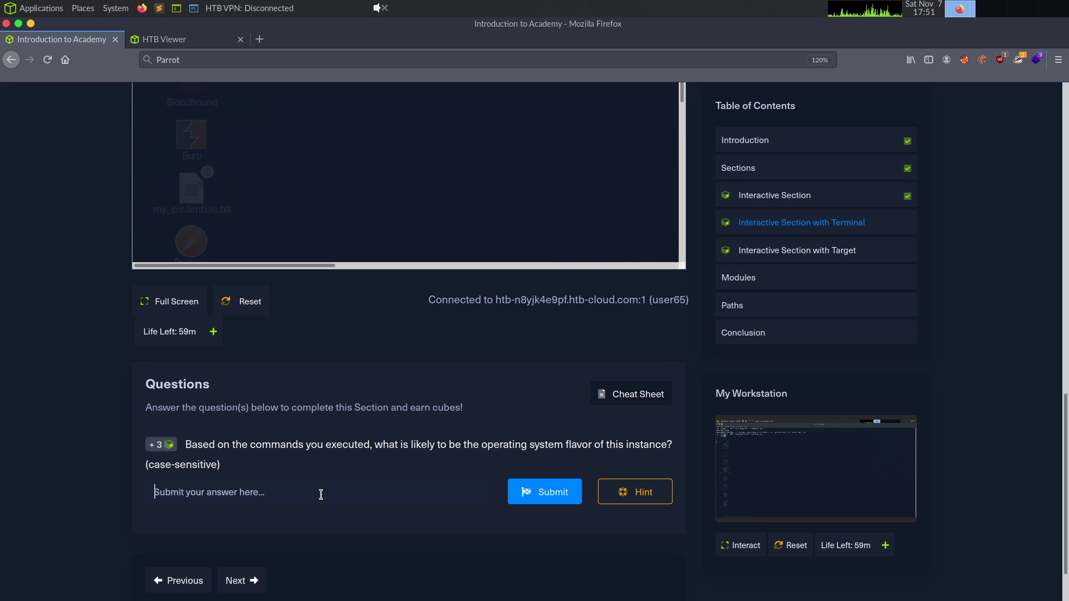
type("Parrot")
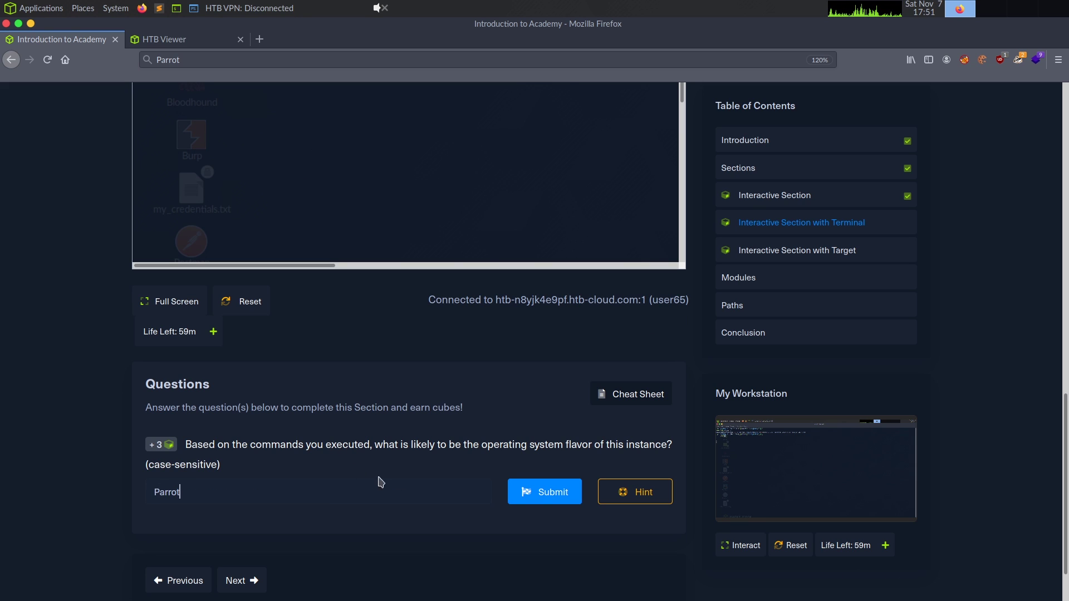
left_click(544, 498)
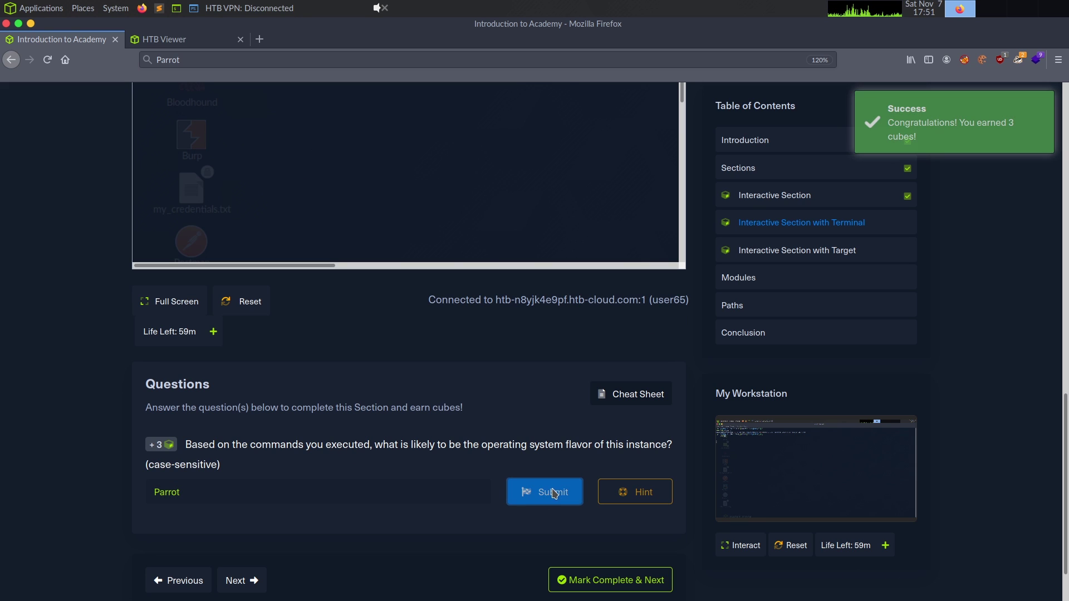
left_click(616, 581)
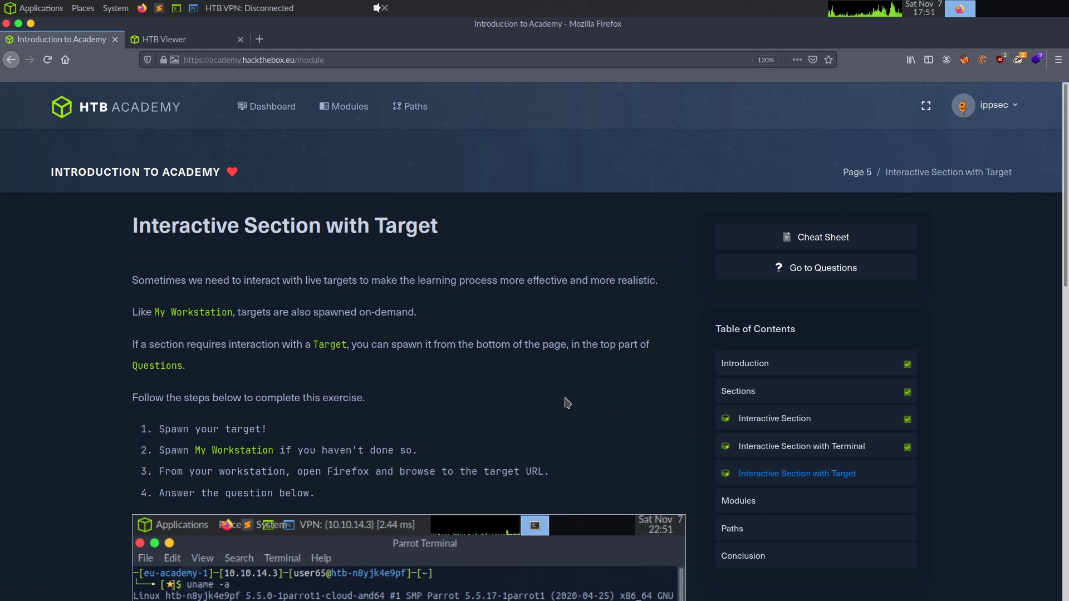
scroll(121, 436, "down", 3)
scroll(111, 437, "down", 3)
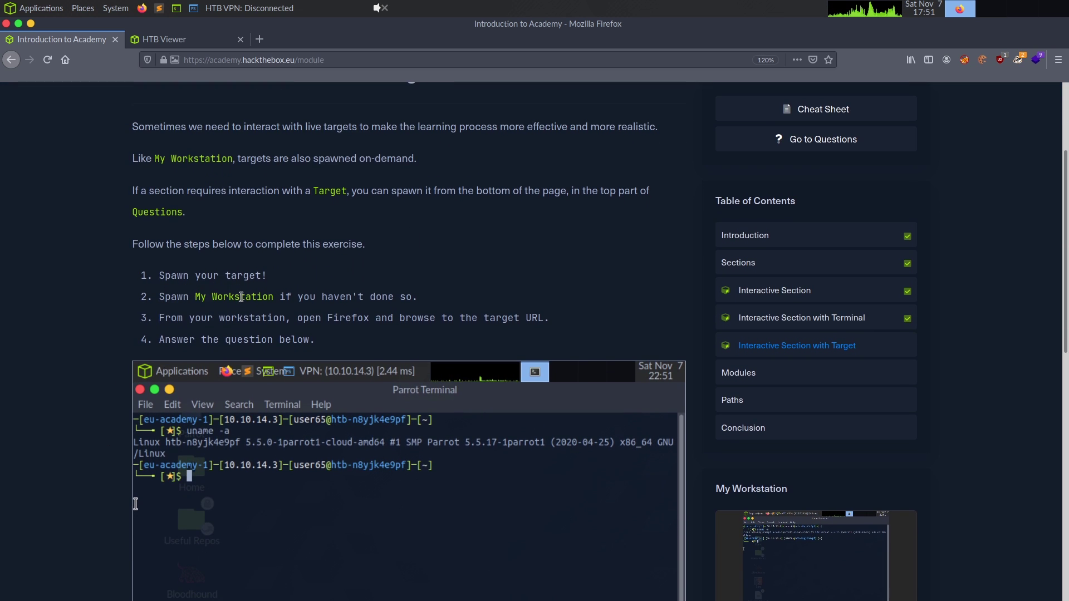
scroll(98, 346, "down", 1)
scroll(98, 345, "down", 8)
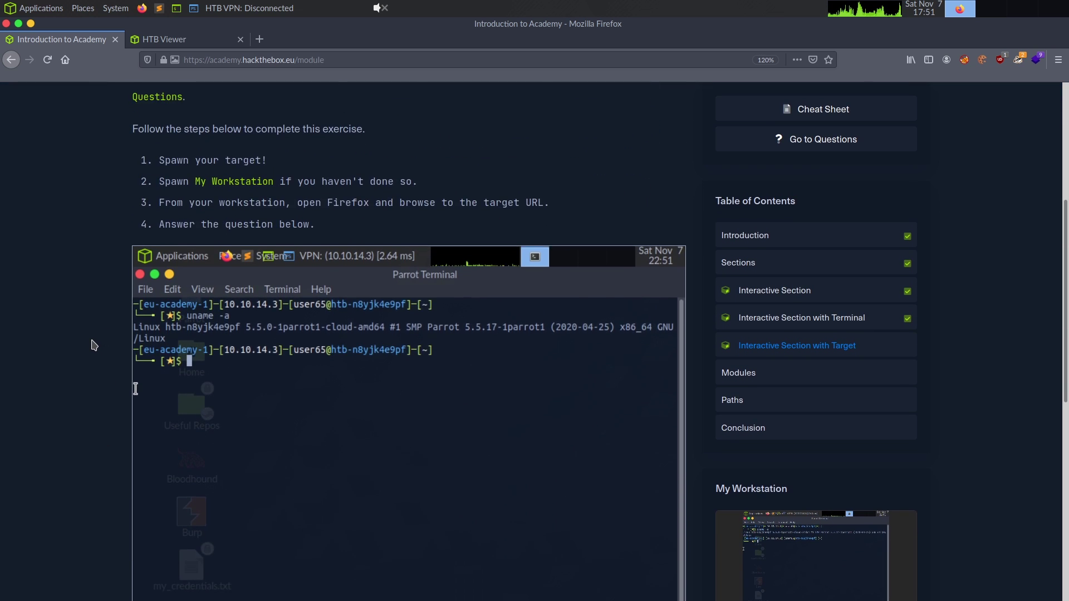
scroll(94, 346, "down", 1)
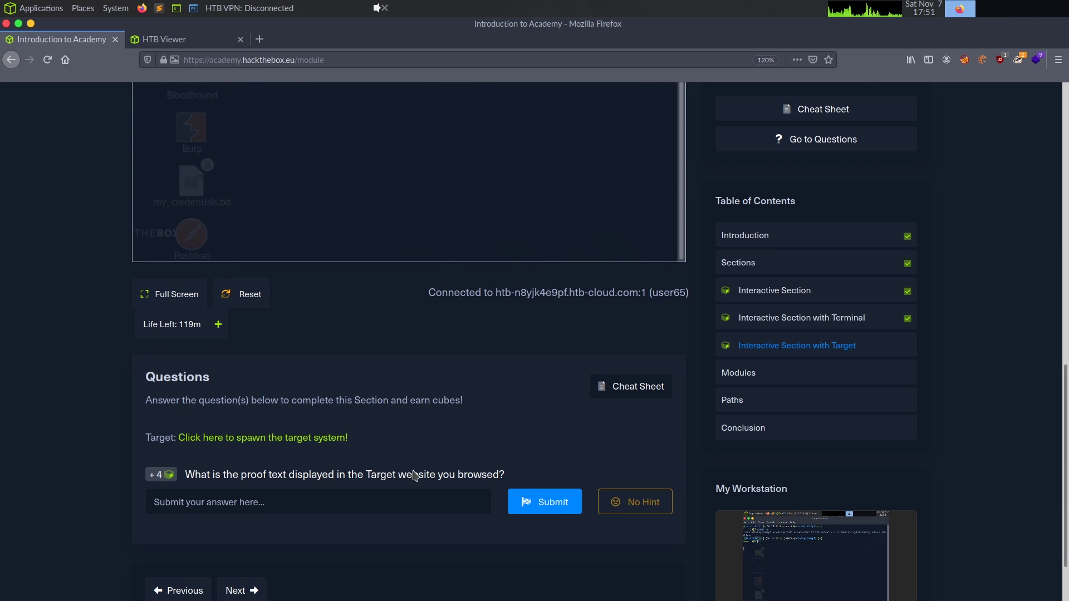
left_click(291, 440)
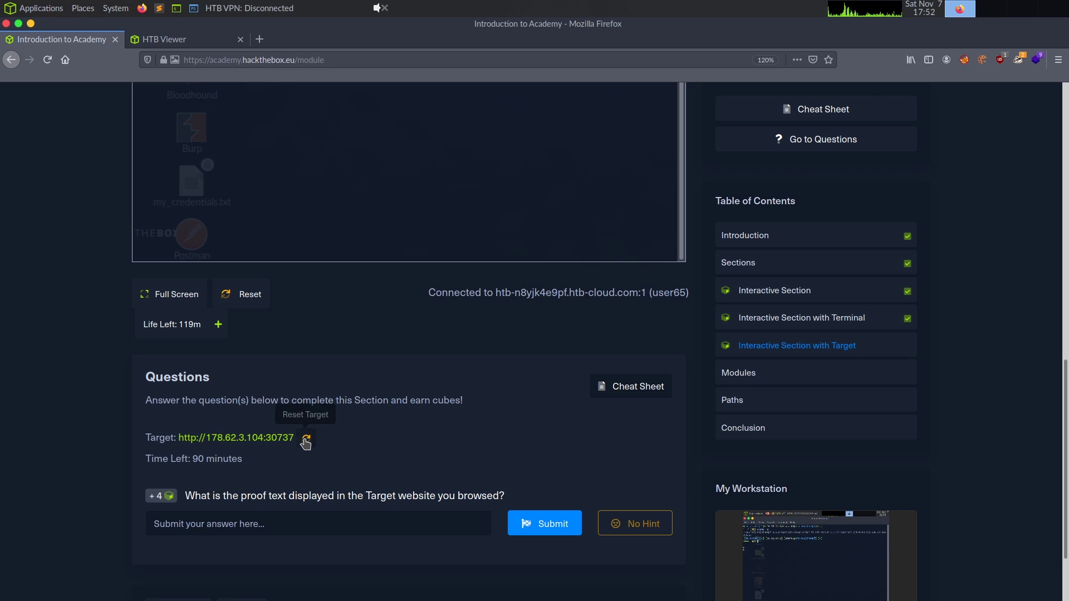
left_click_drag(295, 437, 185, 435)
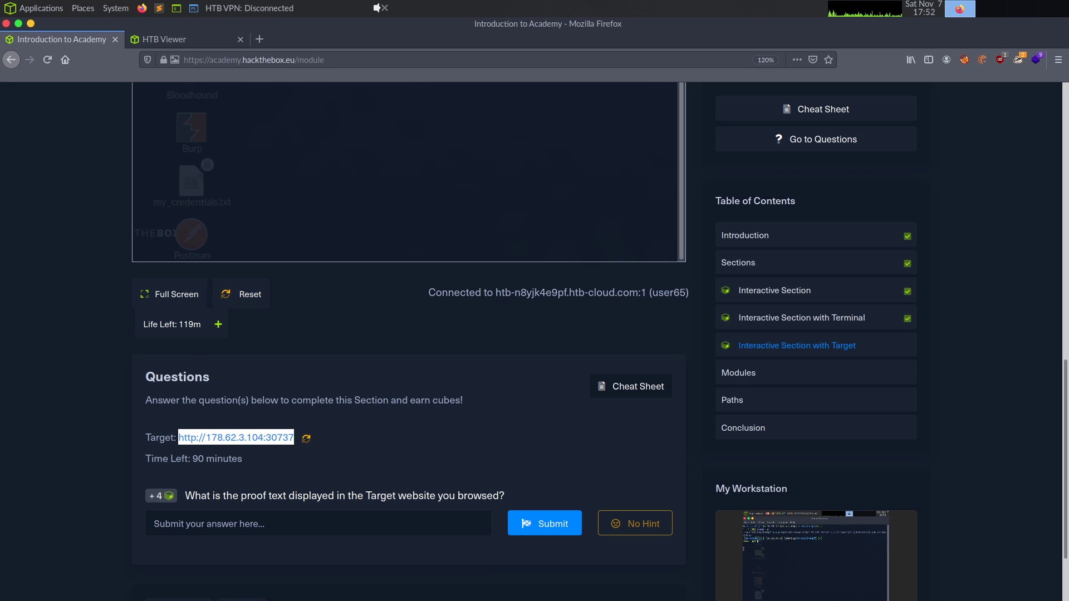
left_click(165, 39)
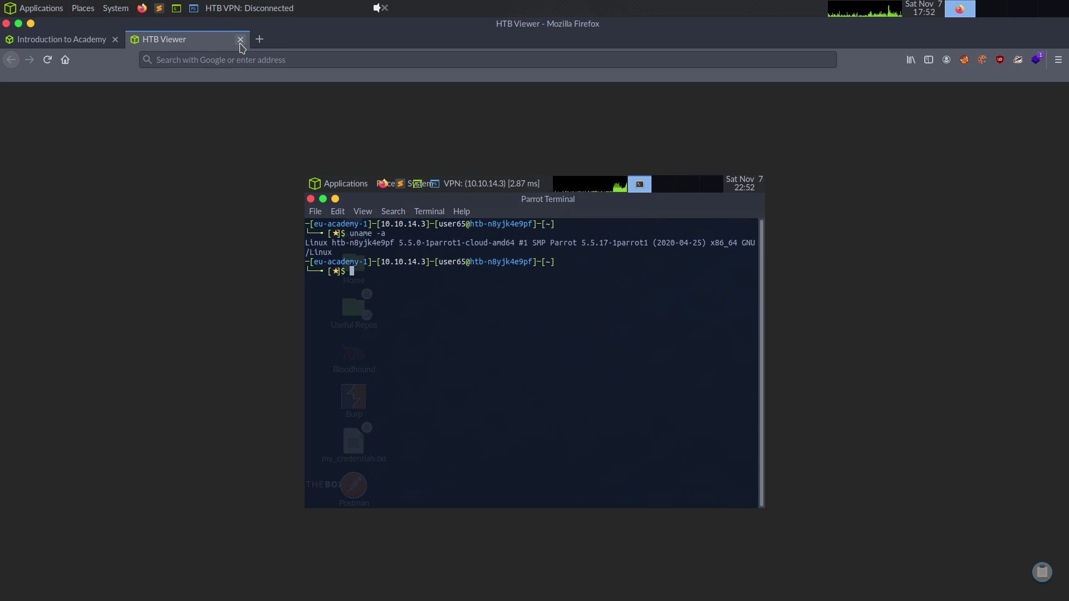
- Bring up the Chromium workstation viewer full screen with its browser window maximized
left_click(241, 39)
key("alt+Tab")
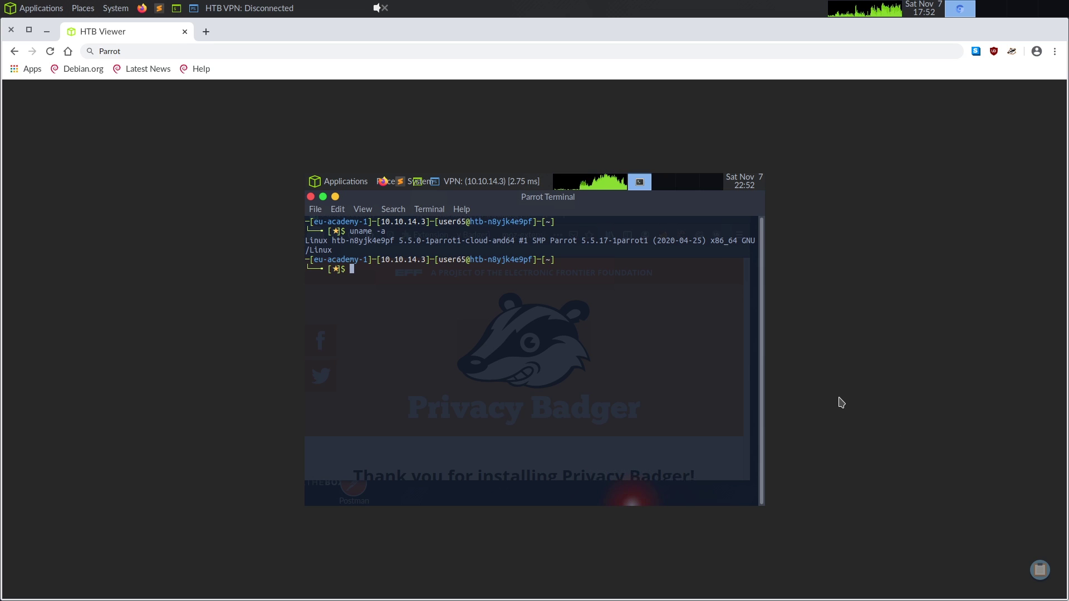
key("F11")
key("F11")
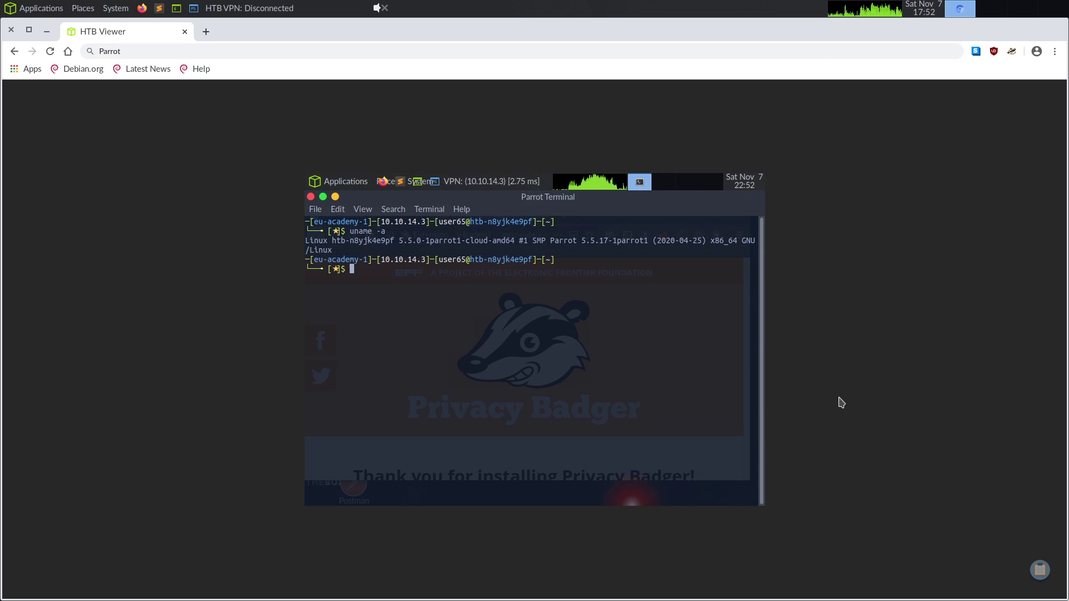
left_click_drag(338, 37, 327, 88)
double_click(328, 88)
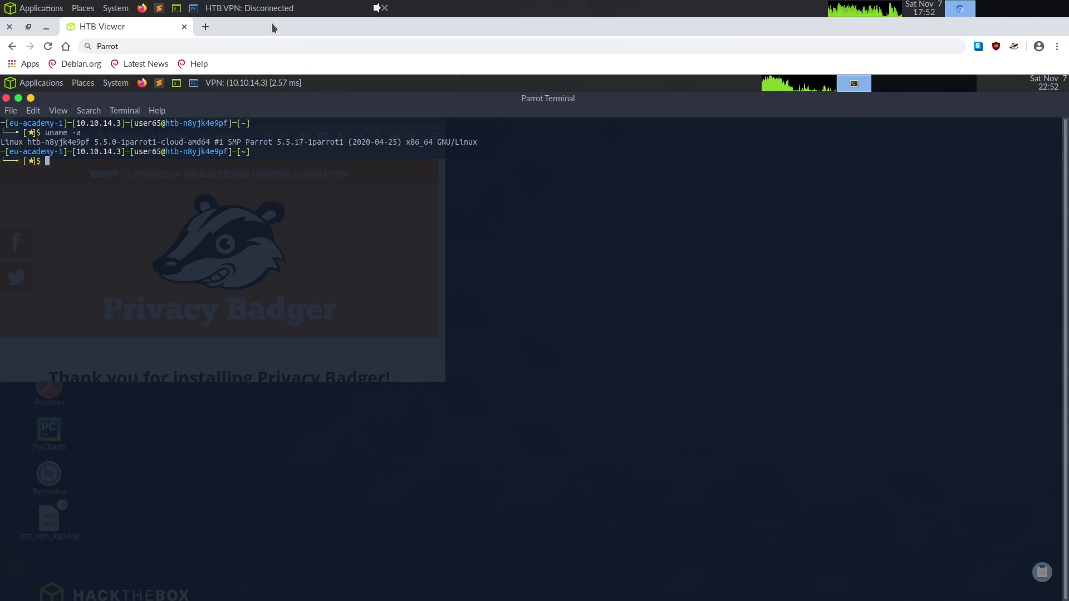
key("F11")
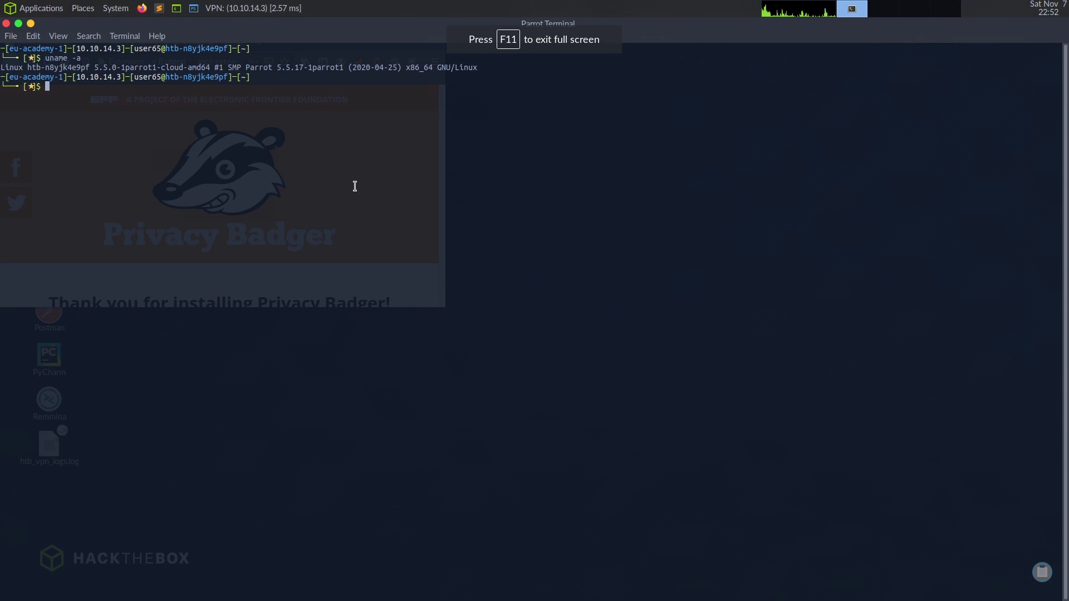
- Maximize the workstation's Firefox window, then switch back to the local Academy page
key("alt+Tab")
key("alt+Tab")
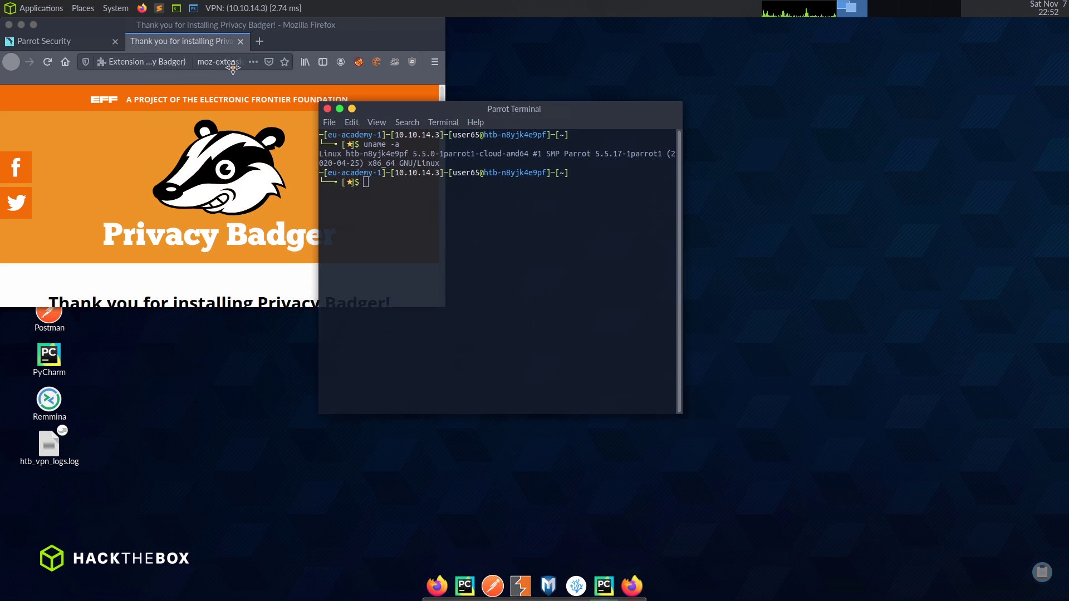
left_click(226, 61)
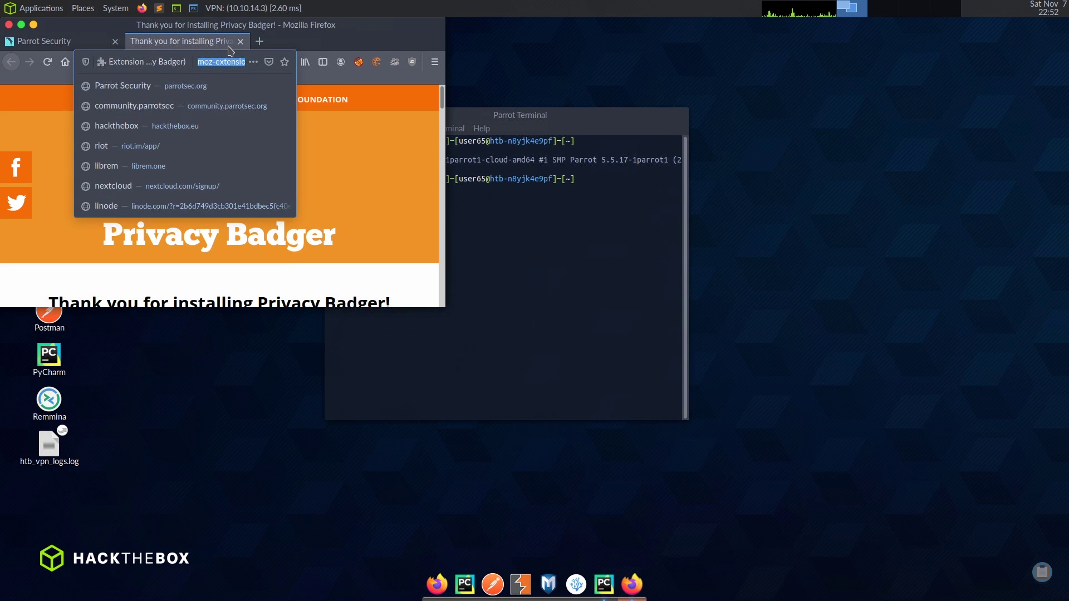
double_click(270, 29)
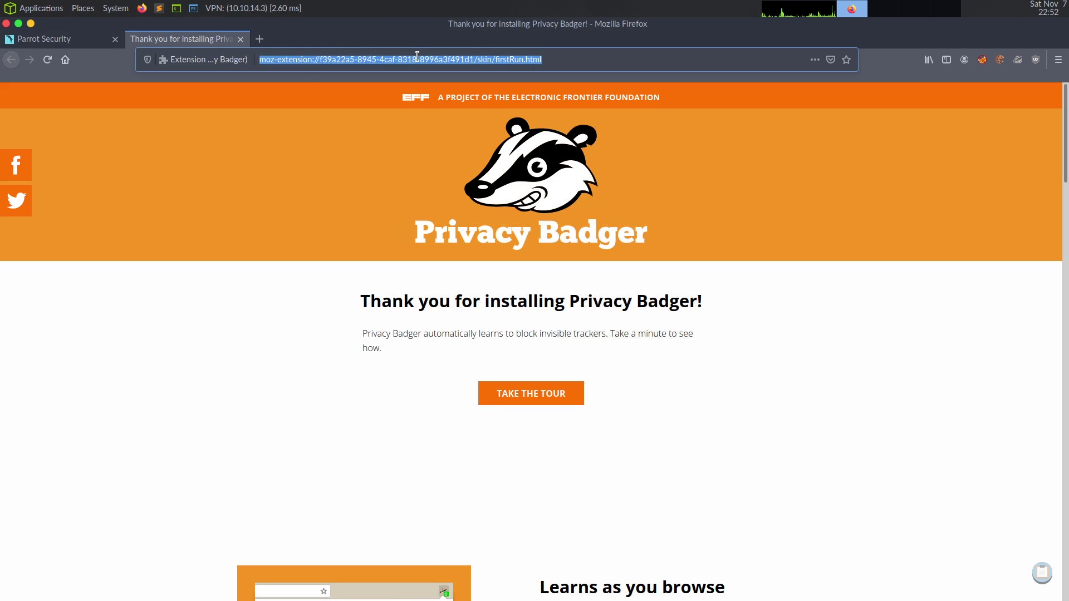
key("alt+Tab")
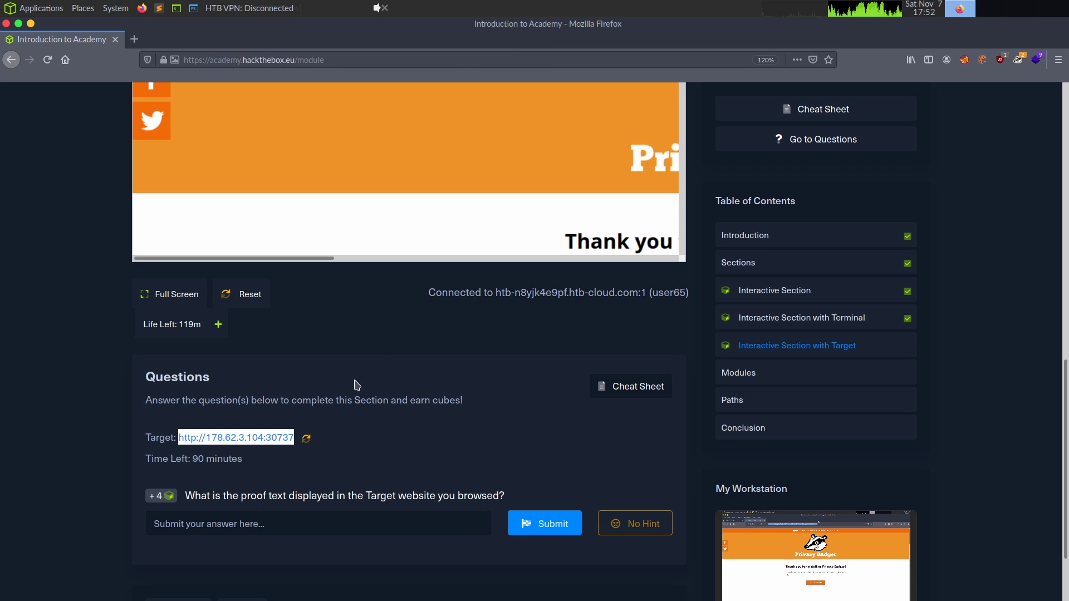
- Copy the target address and paste it at the workstation terminal's prompt
right_click(281, 440)
left_click(318, 321)
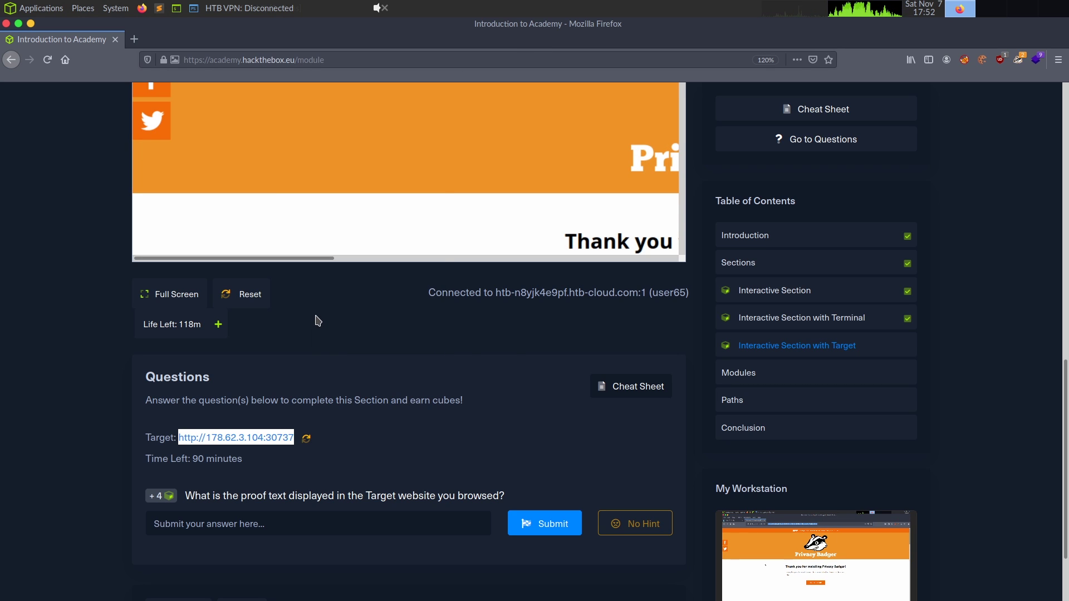
key("alt+Tab")
left_click(321, 49)
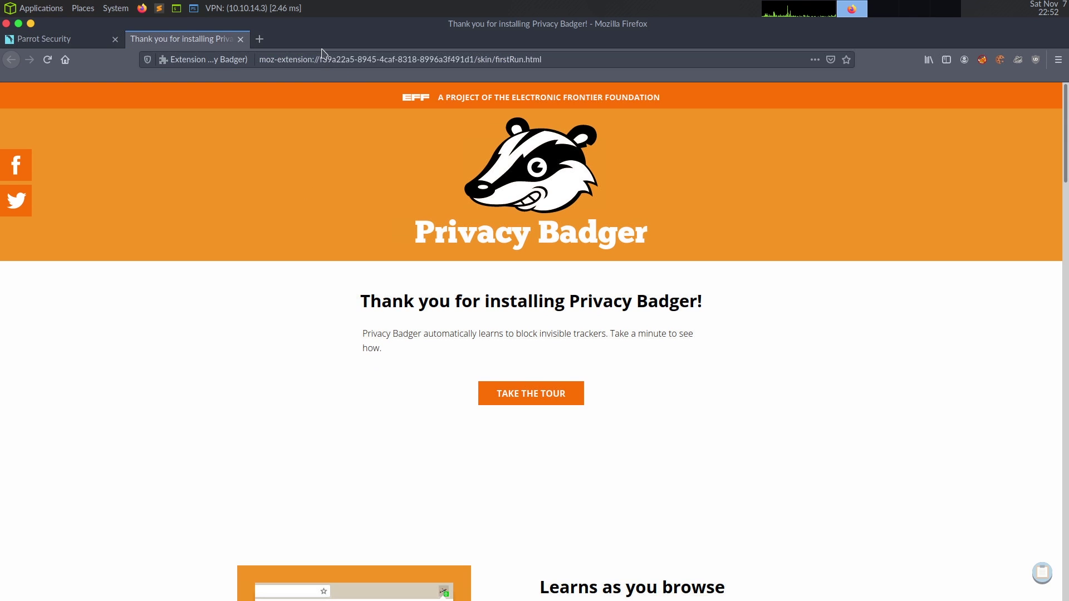
double_click(313, 38)
left_click_drag(300, 65, 236, 48)
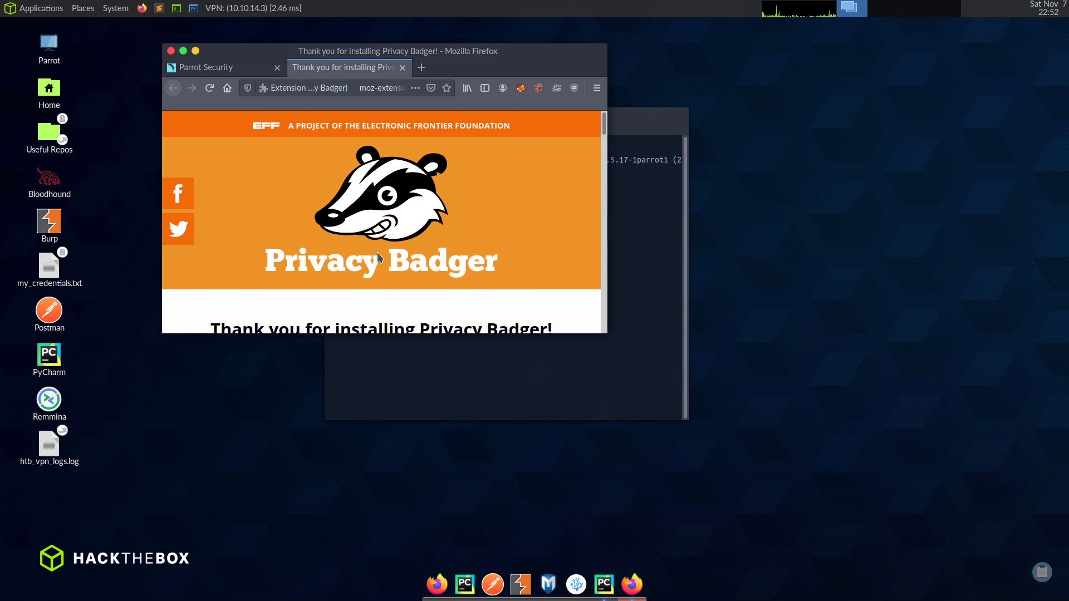
left_click(428, 360)
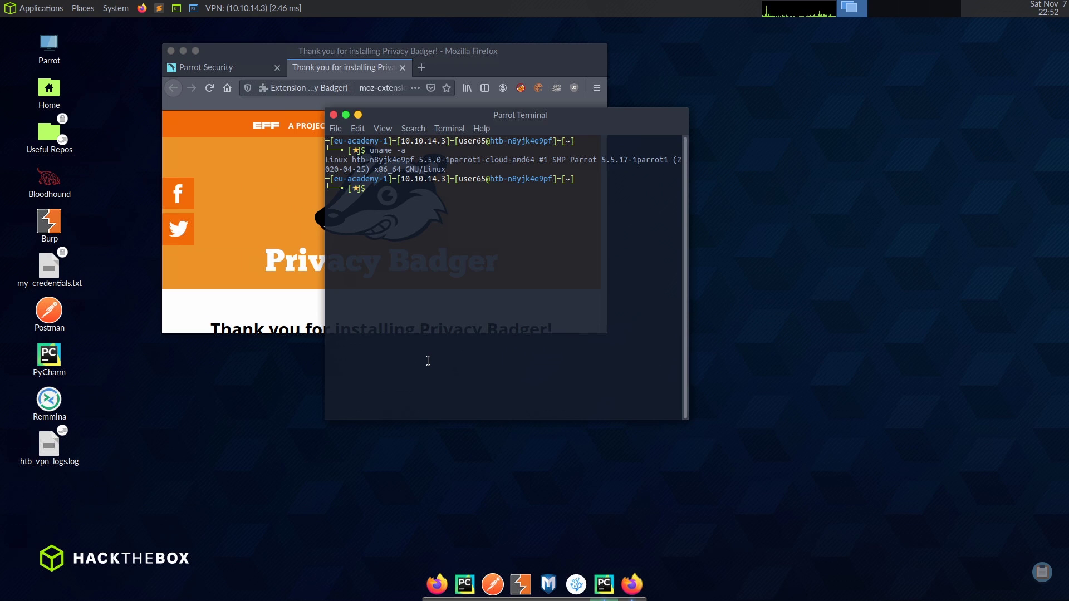
right_click(428, 270)
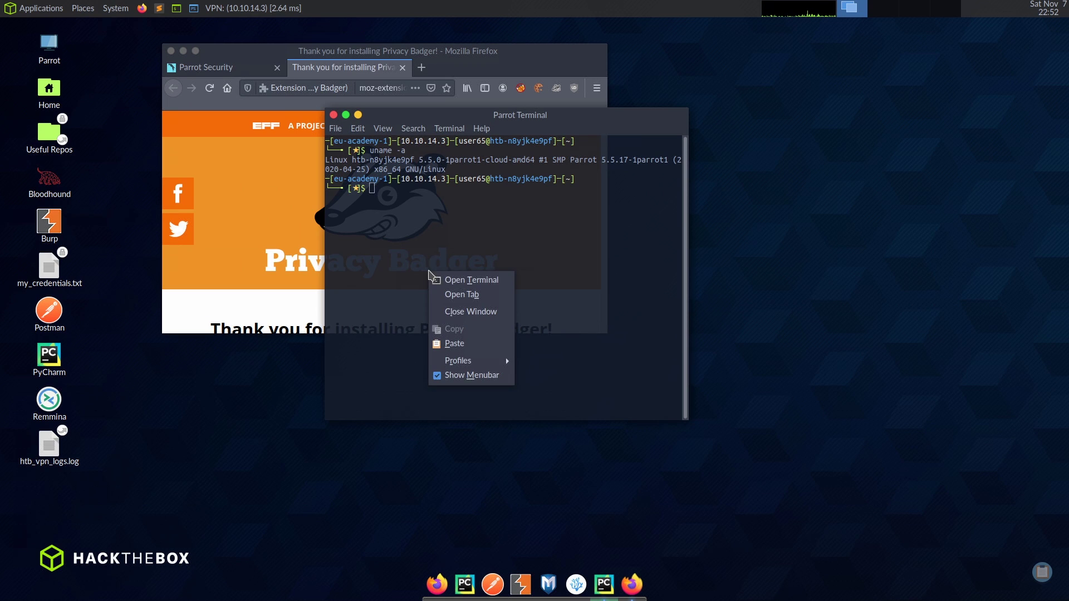
left_click(455, 343)
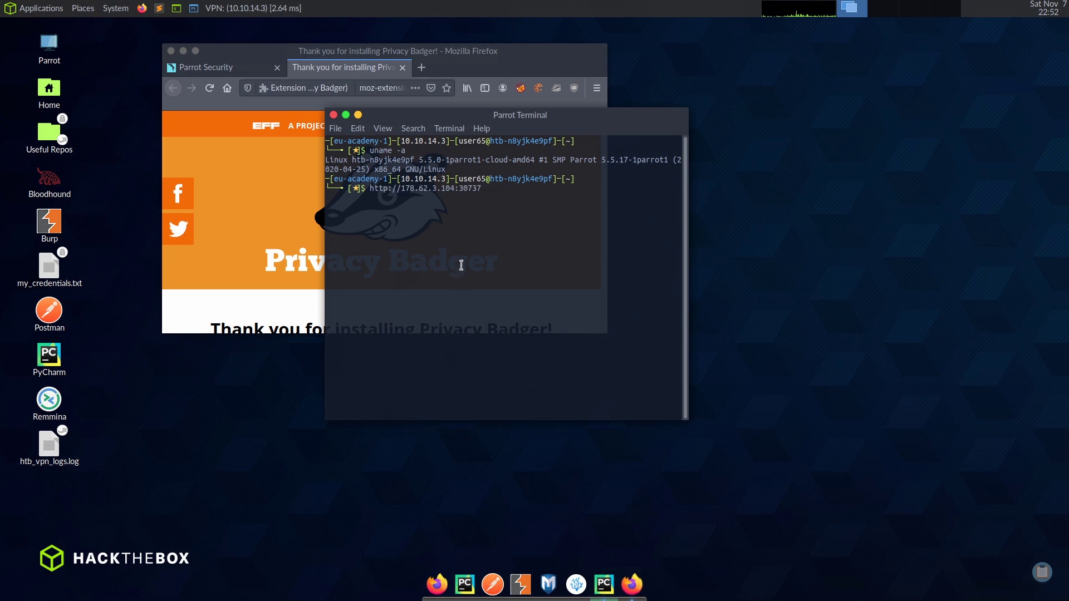
- Load the target address in a new workstation Firefox tab, close other tabs, and select proof t4rg3ts
left_click(422, 68)
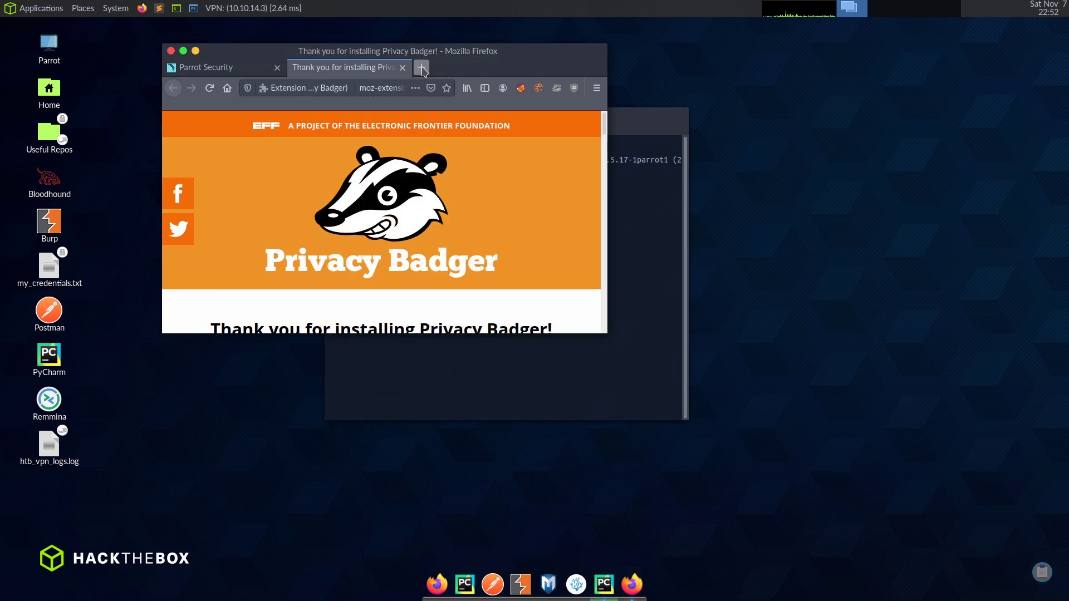
type("http://178.62.3.104:30737")
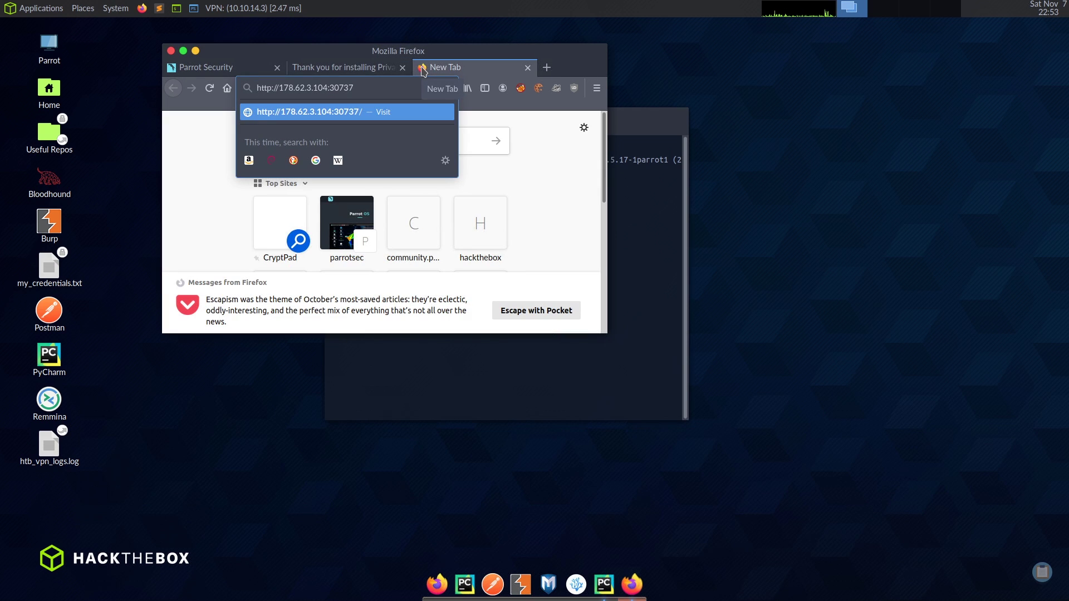
key("Return")
left_click(277, 68)
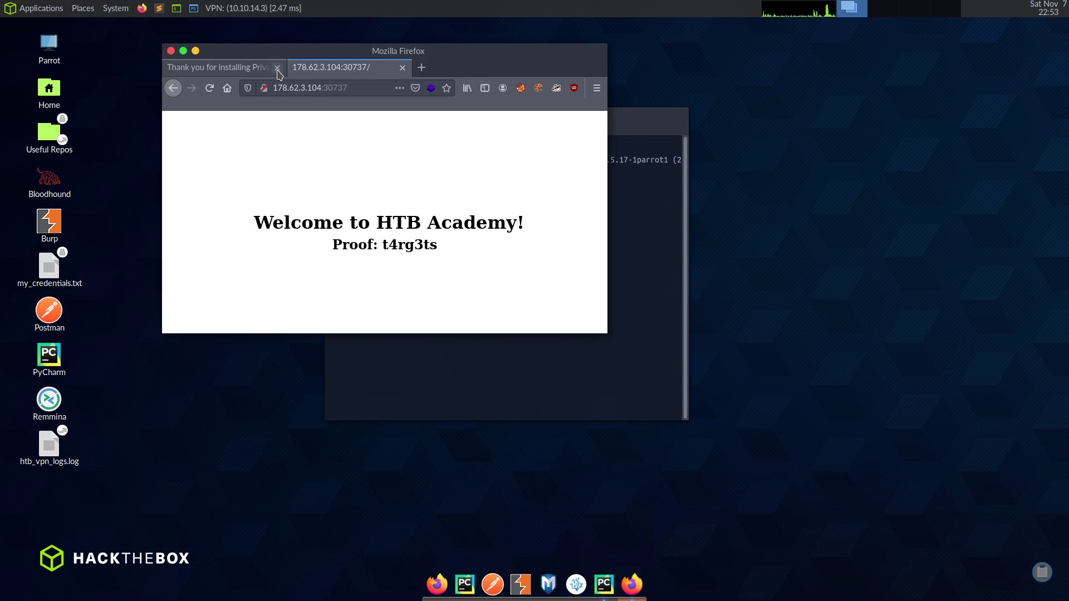
left_click(277, 68)
double_click(408, 246)
key("ctrl+c")
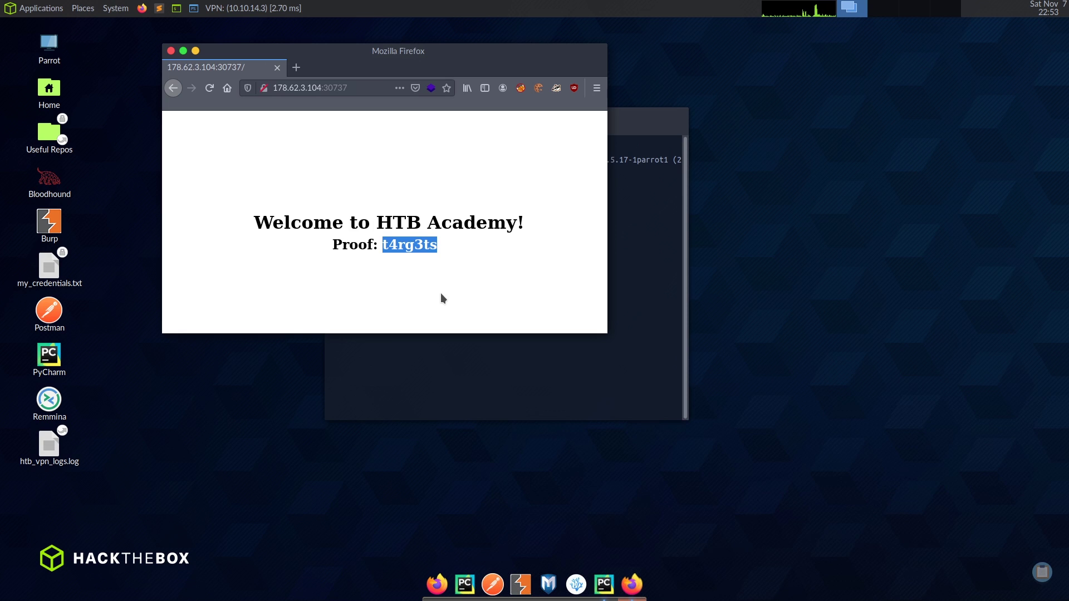
key("alt+Tab")
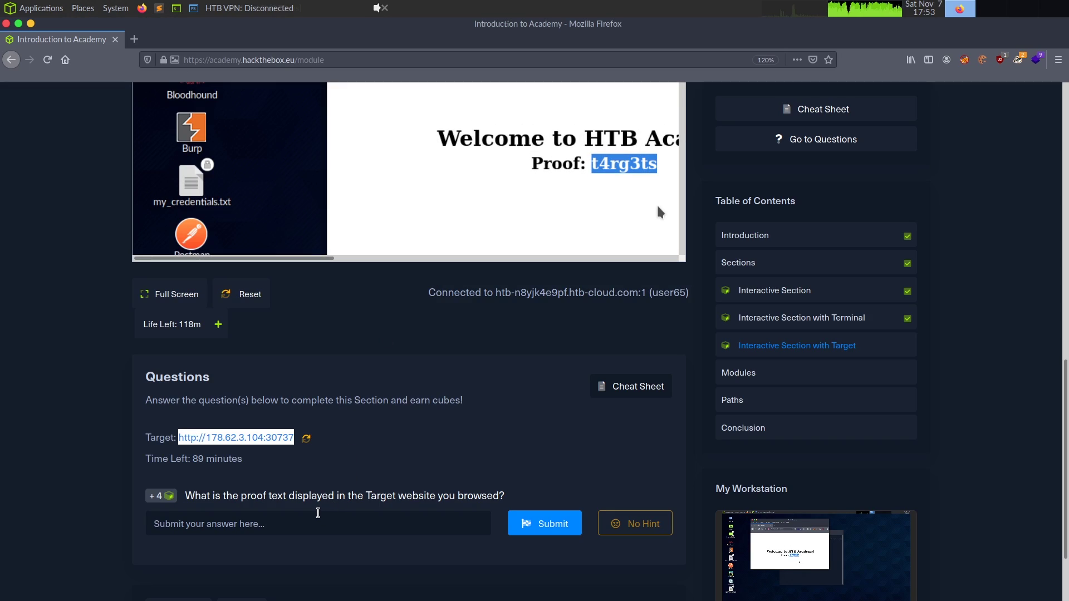
- Paste and submit t4rg3ts as the proof answer, then mark the target section complete
left_click(317, 513)
key("ctrl+v")
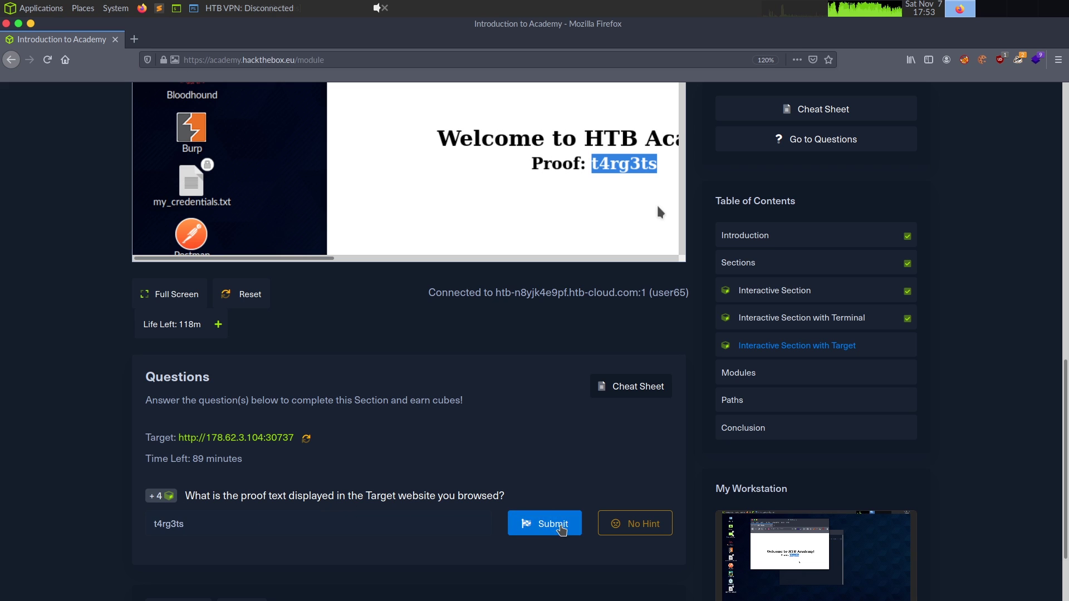
left_click(561, 529)
scroll(535, 462, "down", 3)
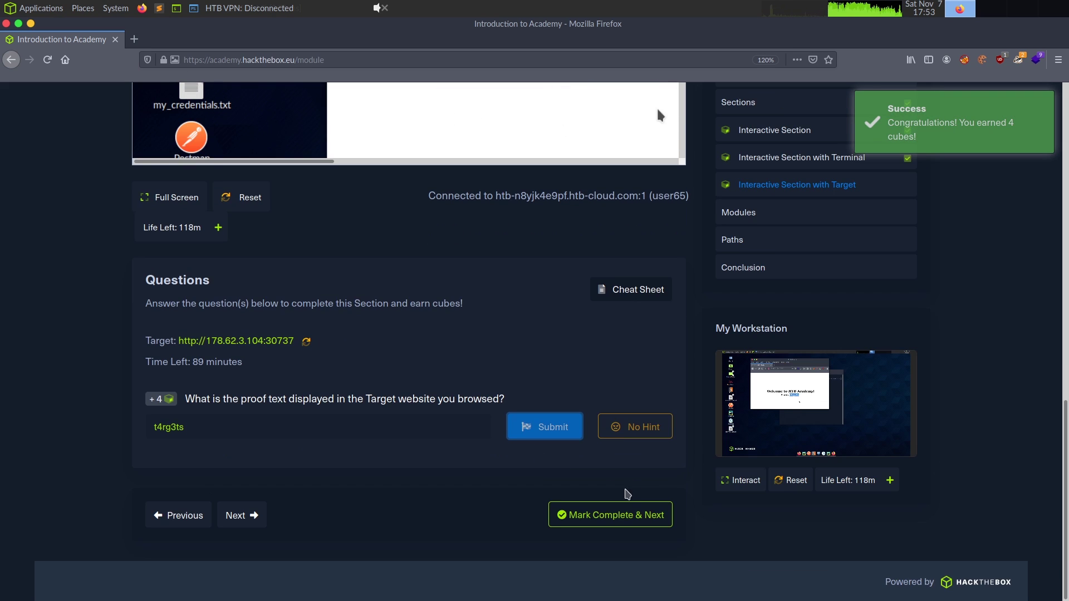
left_click(613, 515)
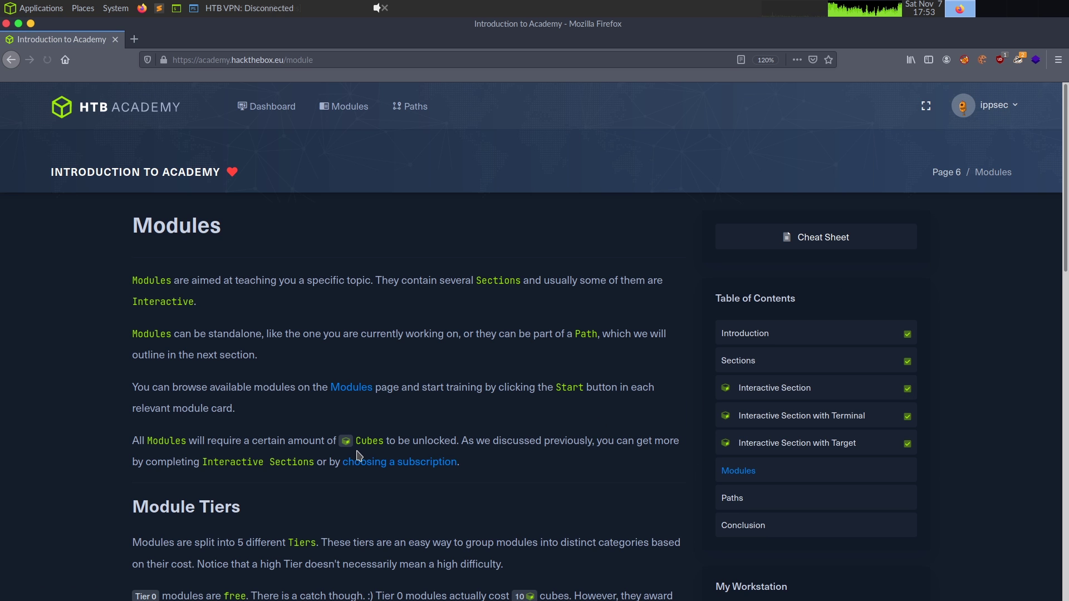
- Scroll through the Modules page to the end and mark it complete
scroll(358, 457, "down", 4)
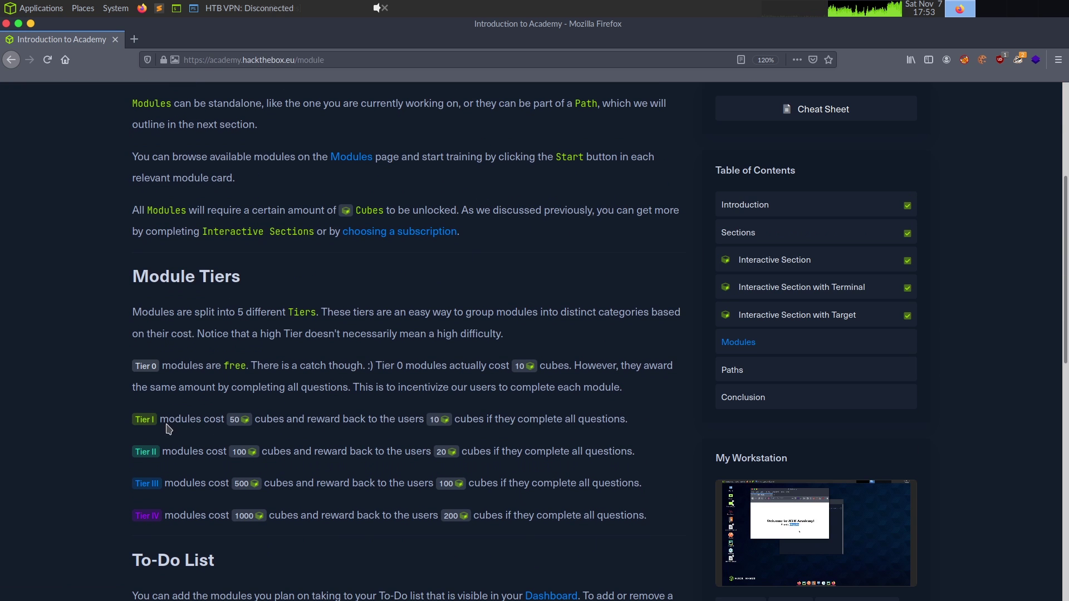
scroll(484, 454, "down", 4)
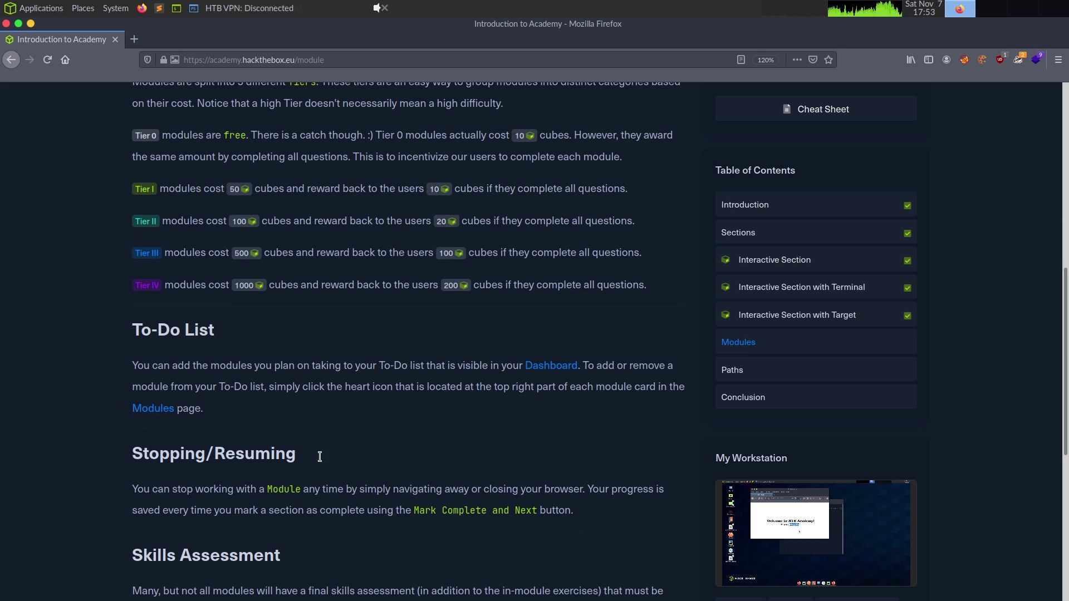
scroll(336, 345, "down", 3)
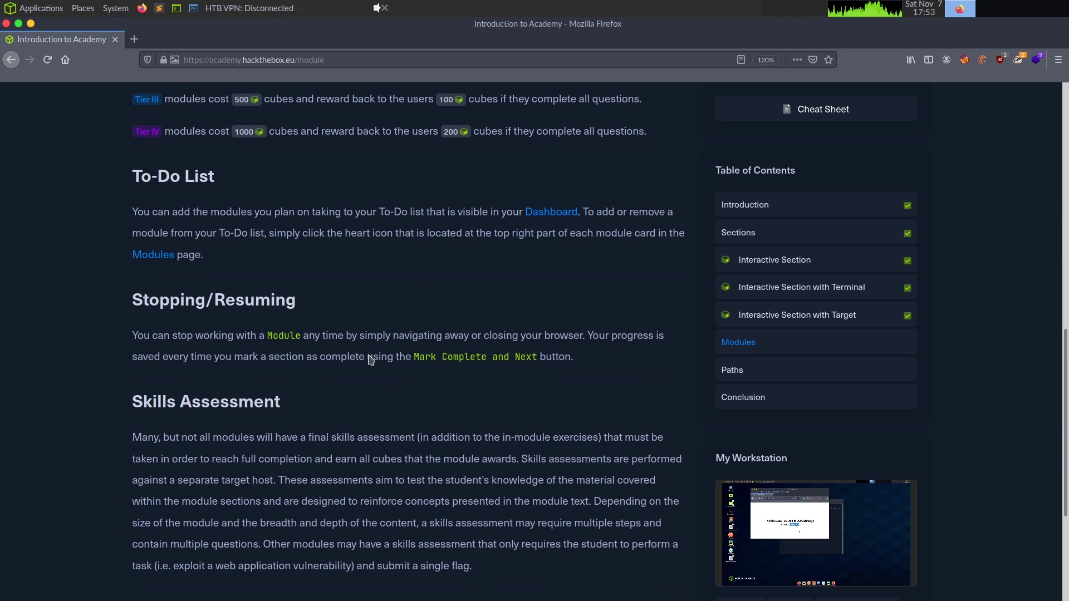
scroll(335, 405, "down", 1)
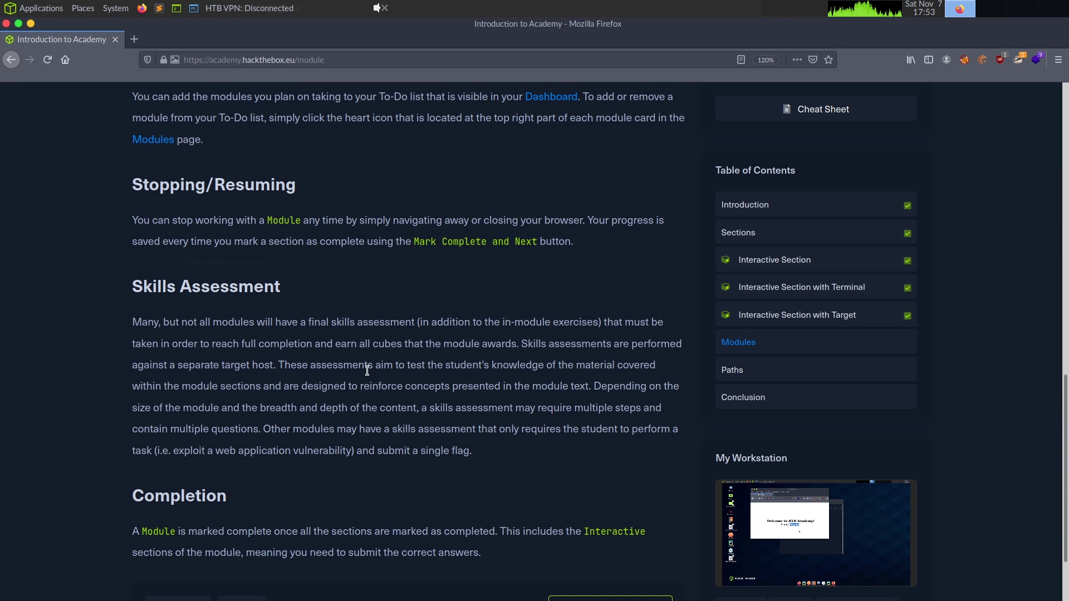
scroll(328, 347, "down", 3)
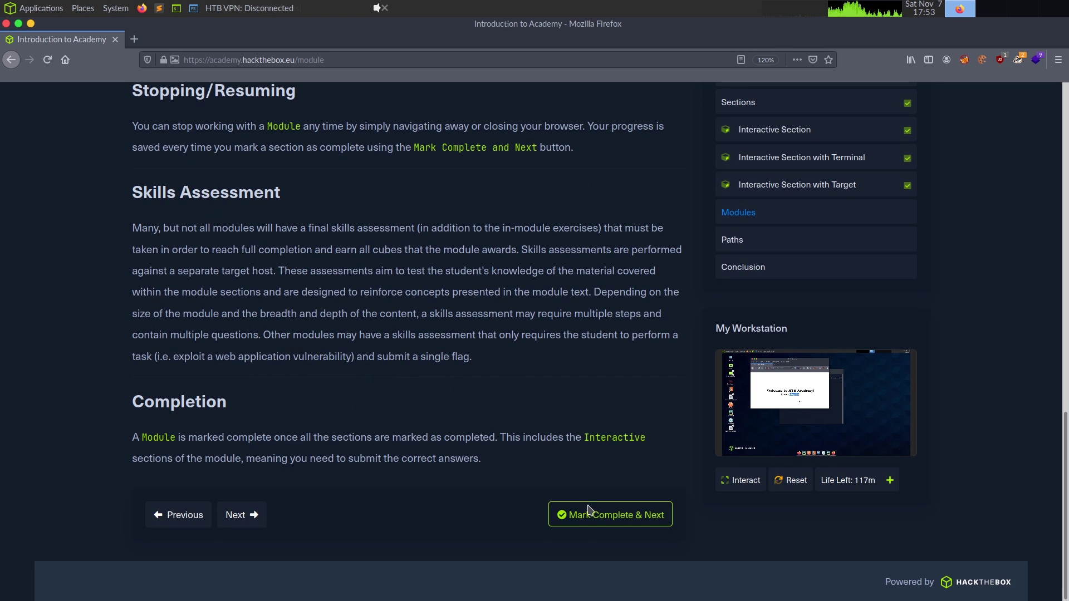
left_click(606, 521)
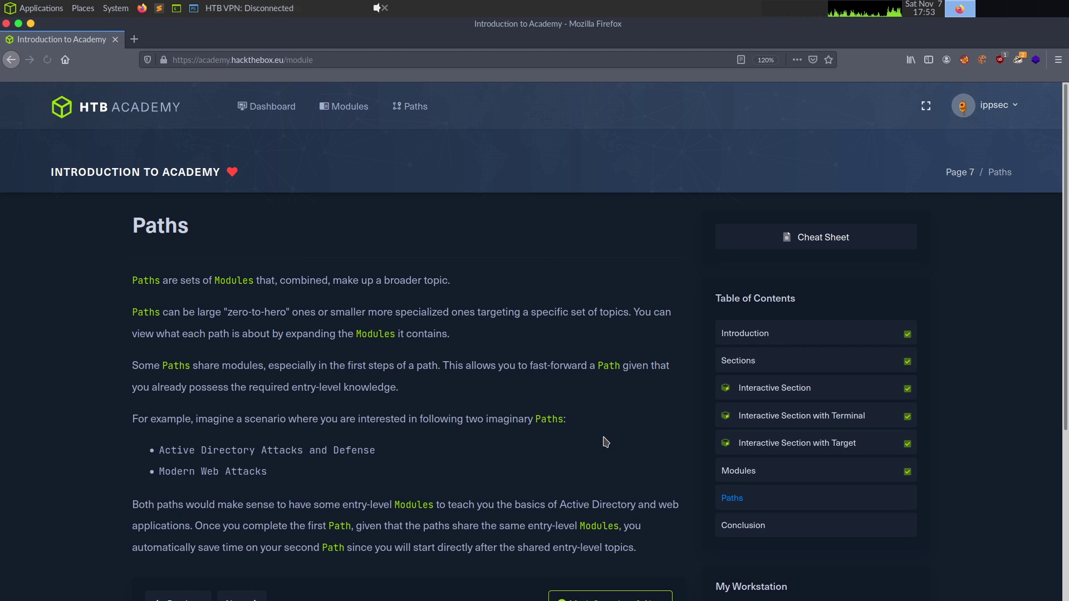
- Mark Paths complete, then click Finish at the bottom of the Conclusion page
scroll(606, 443, "down", 2)
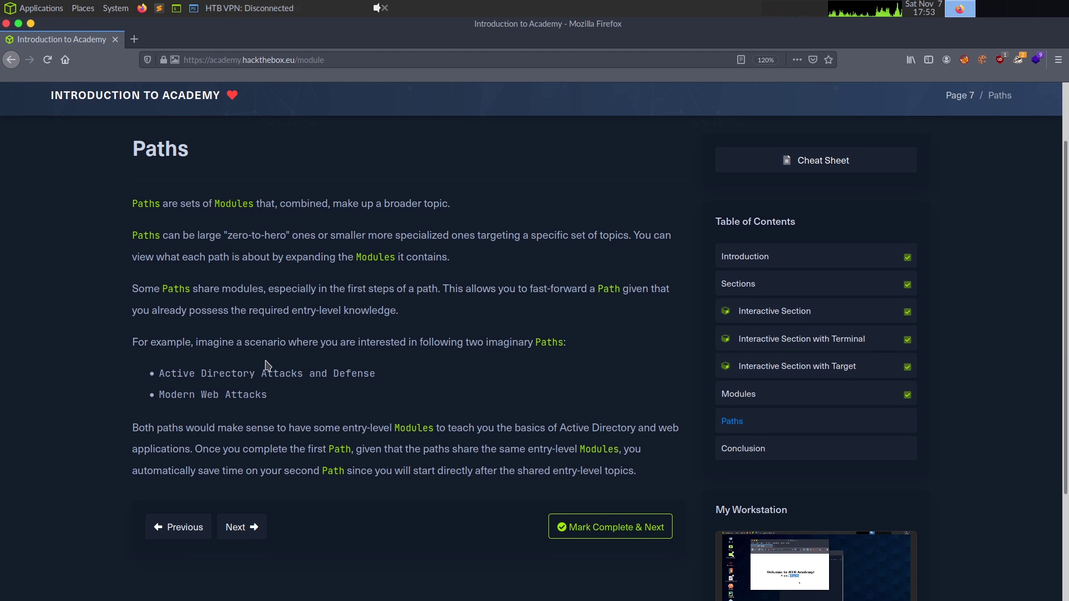
left_click(625, 529)
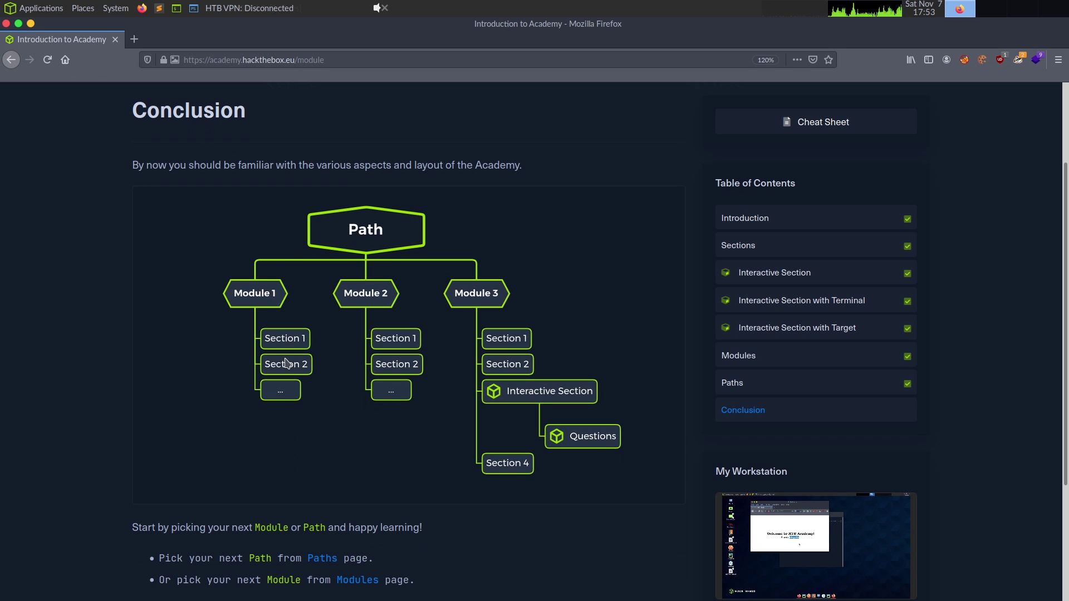
scroll(397, 429, "down", 5)
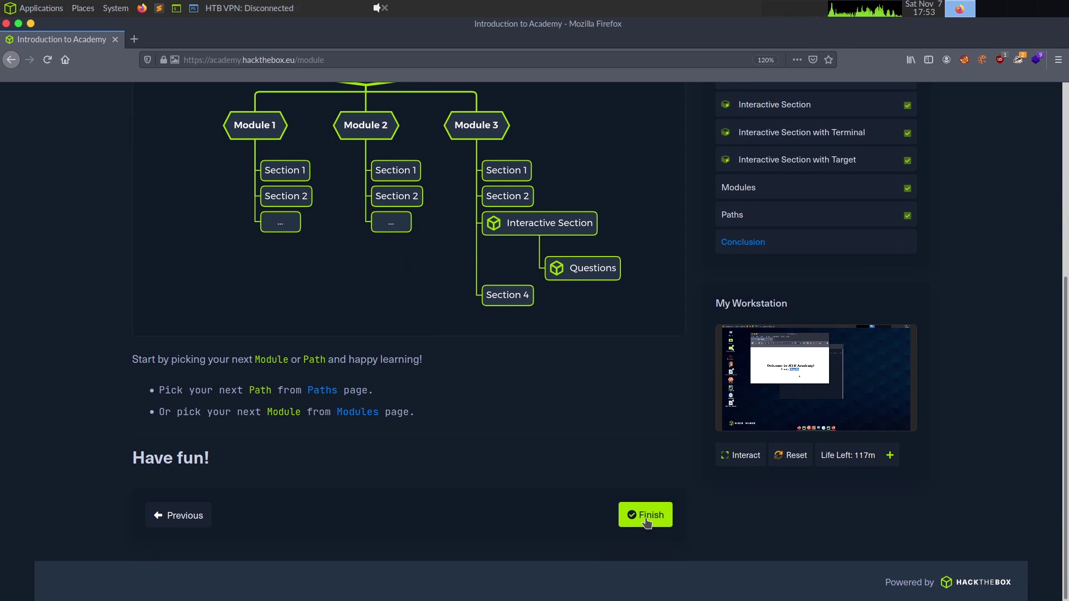
left_click(646, 519)
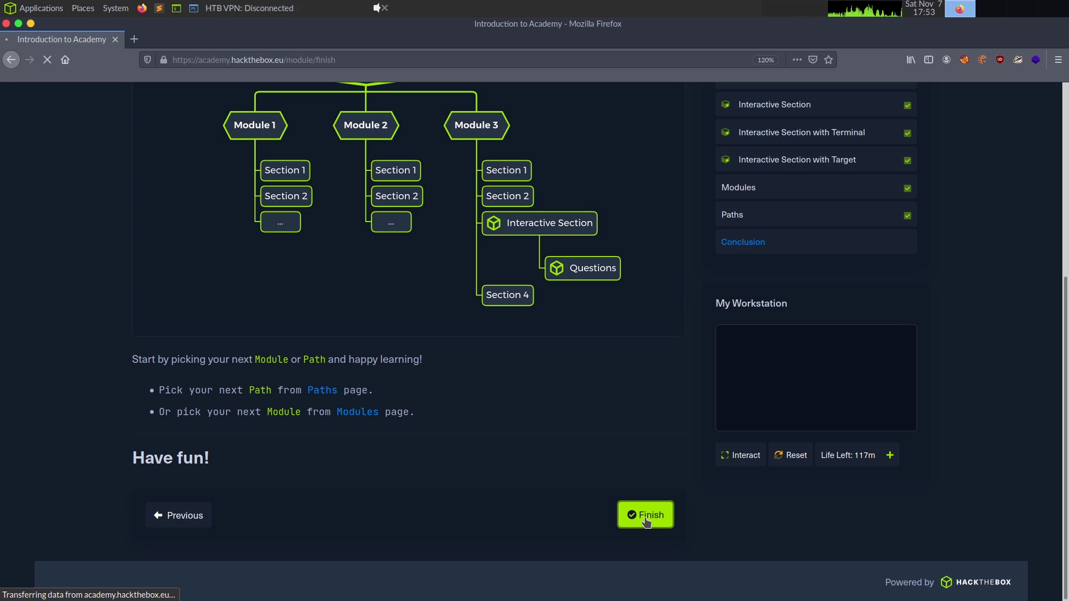